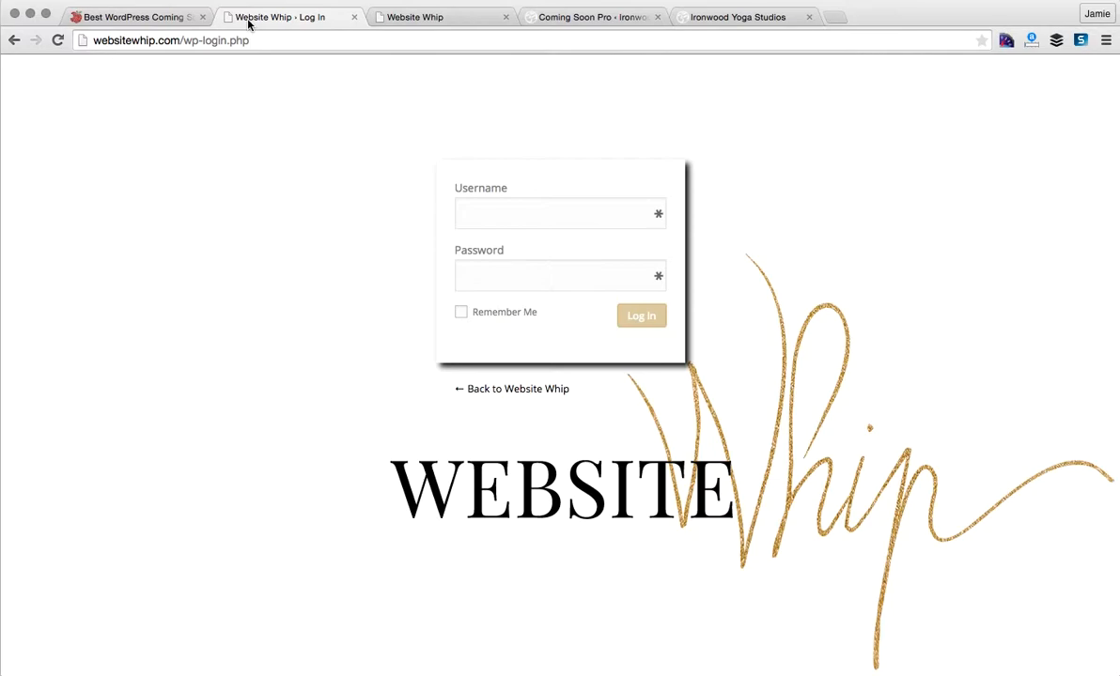
- Log in to Website Whip with the browser's saved username and password
{"action": "left_click", "coordinate": [539, 227]}
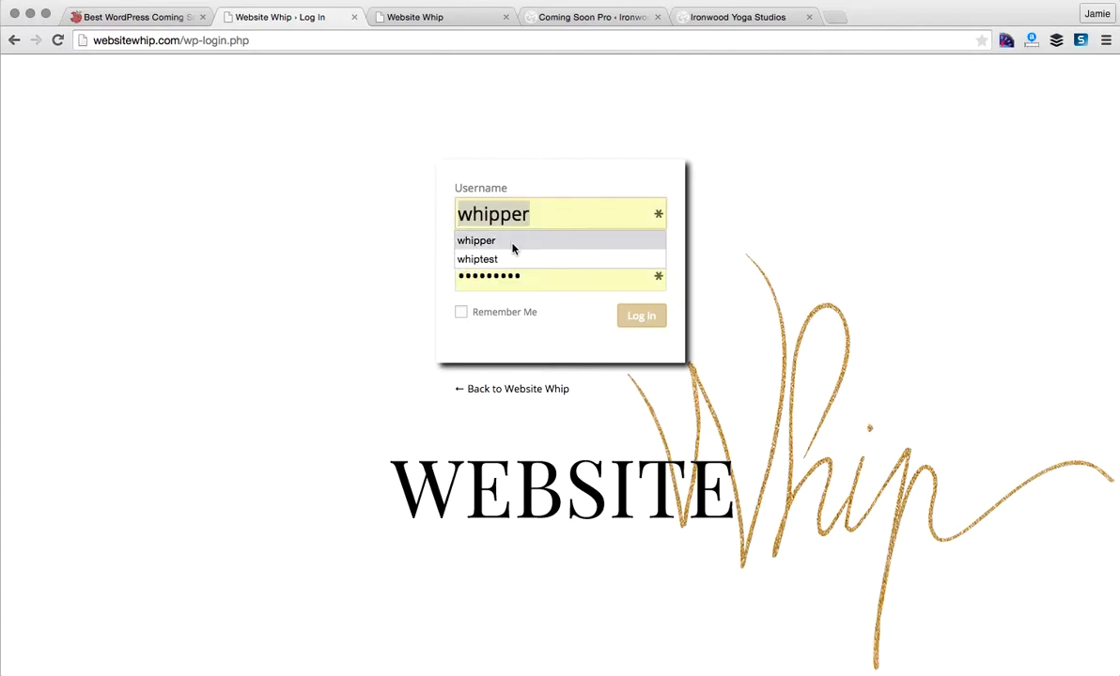
{"action": "left_click", "coordinate": [513, 243]}
{"action": "left_click", "coordinate": [643, 317]}
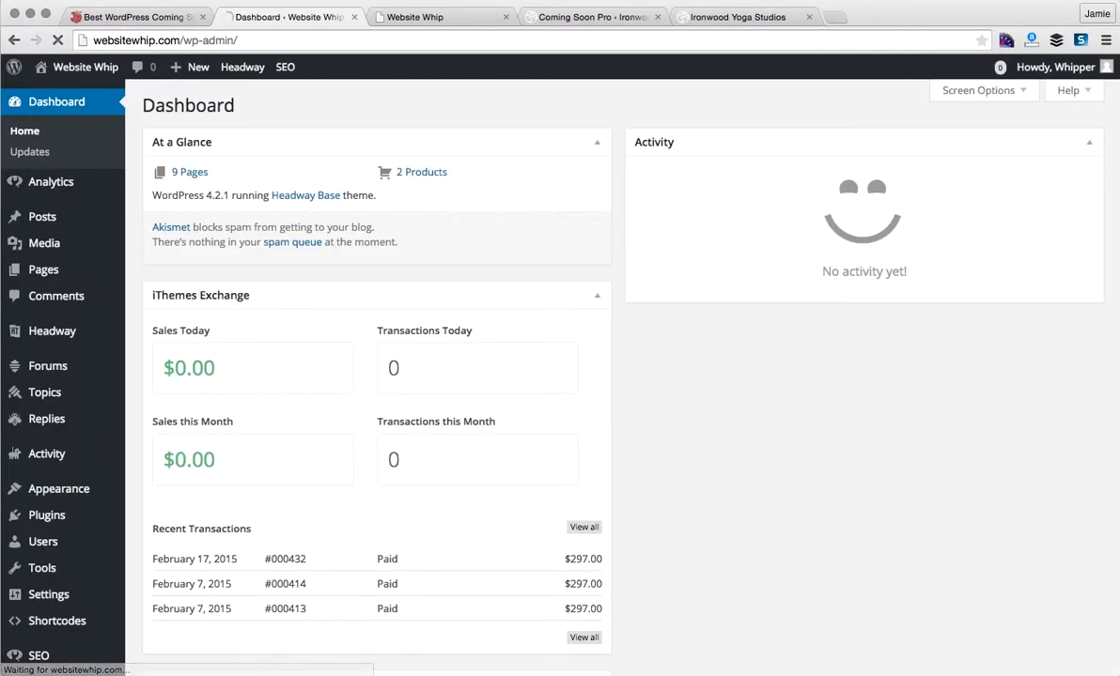
- Search the Add Plugins directory for 'coming soon maintenance'
{"action": "mouse_move", "coordinate": [54, 516]}
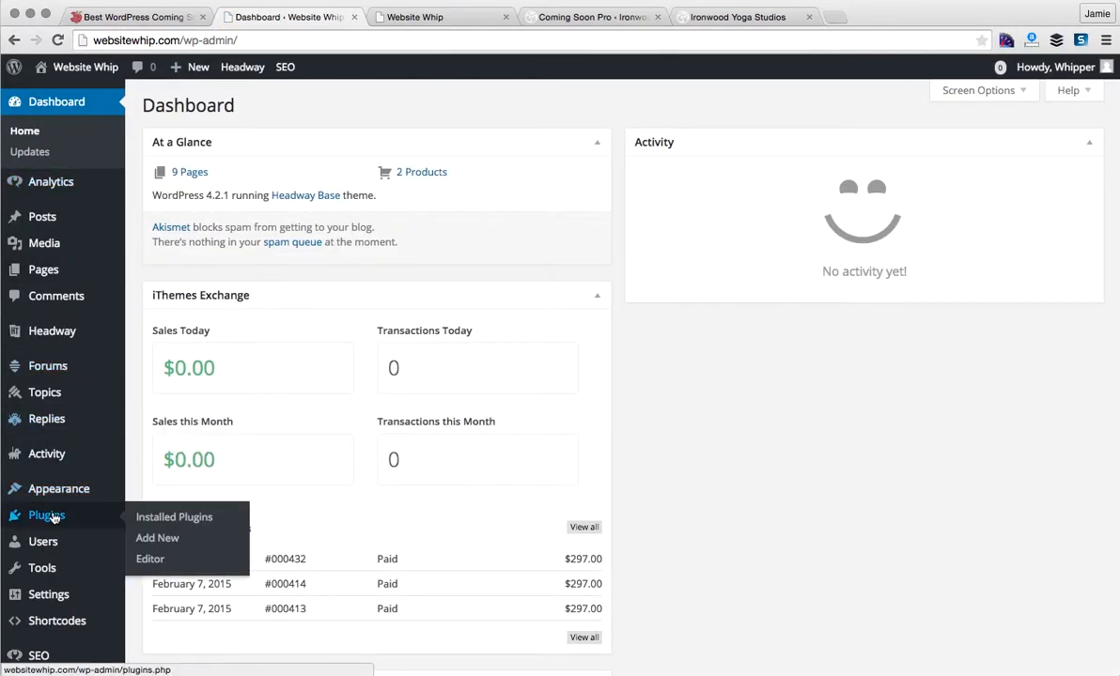
{"action": "left_click", "coordinate": [158, 545]}
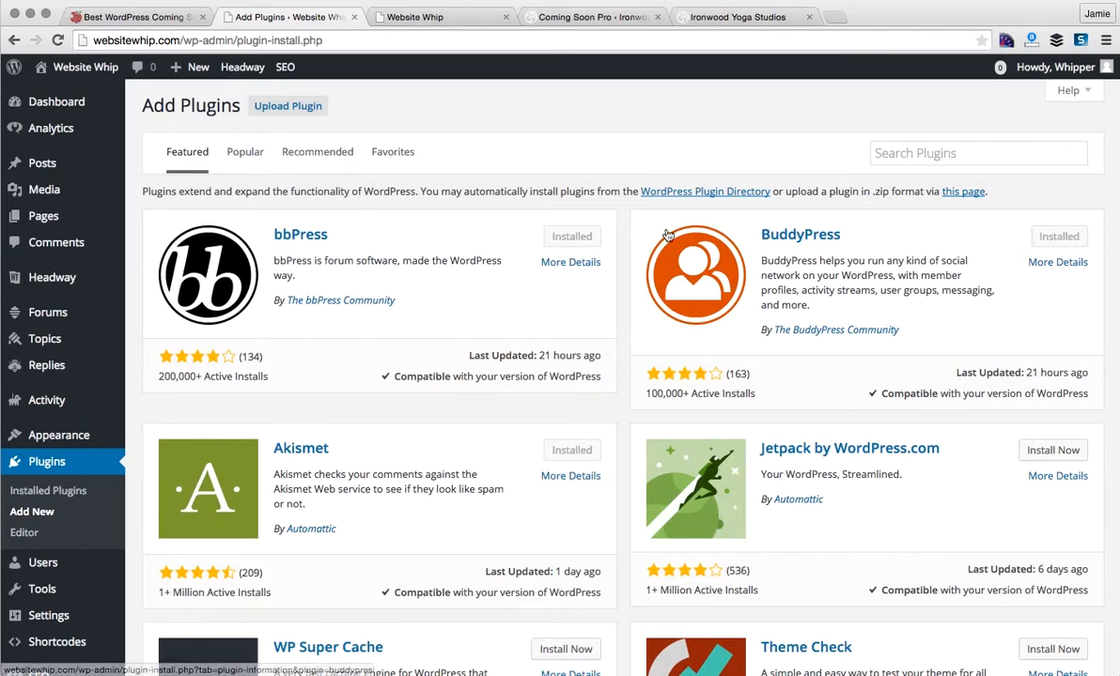
{"action": "left_click", "coordinate": [928, 151]}
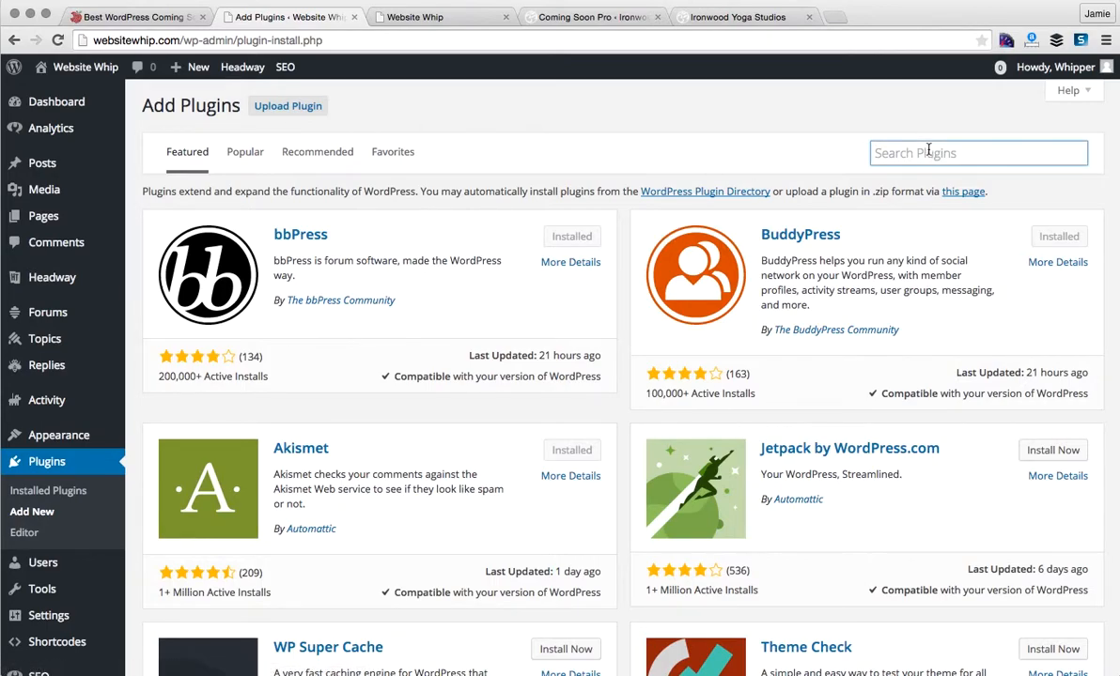
{"action": "type", "text": "coming"}
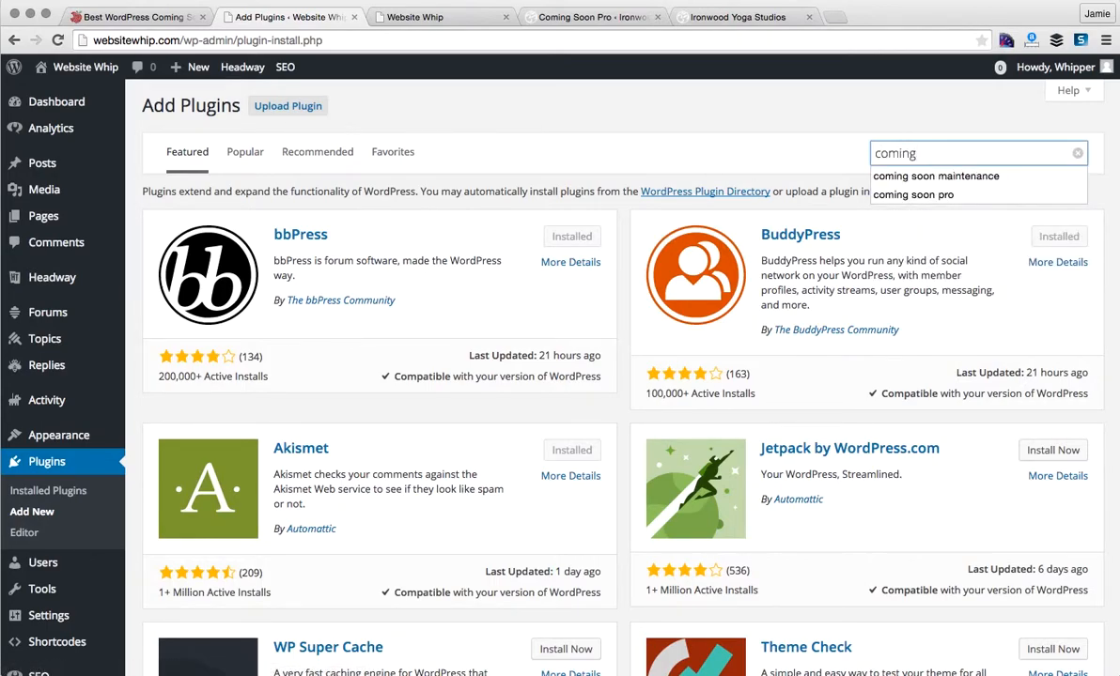
{"action": "key", "text": "Down"}
{"action": "key", "text": "Return"}
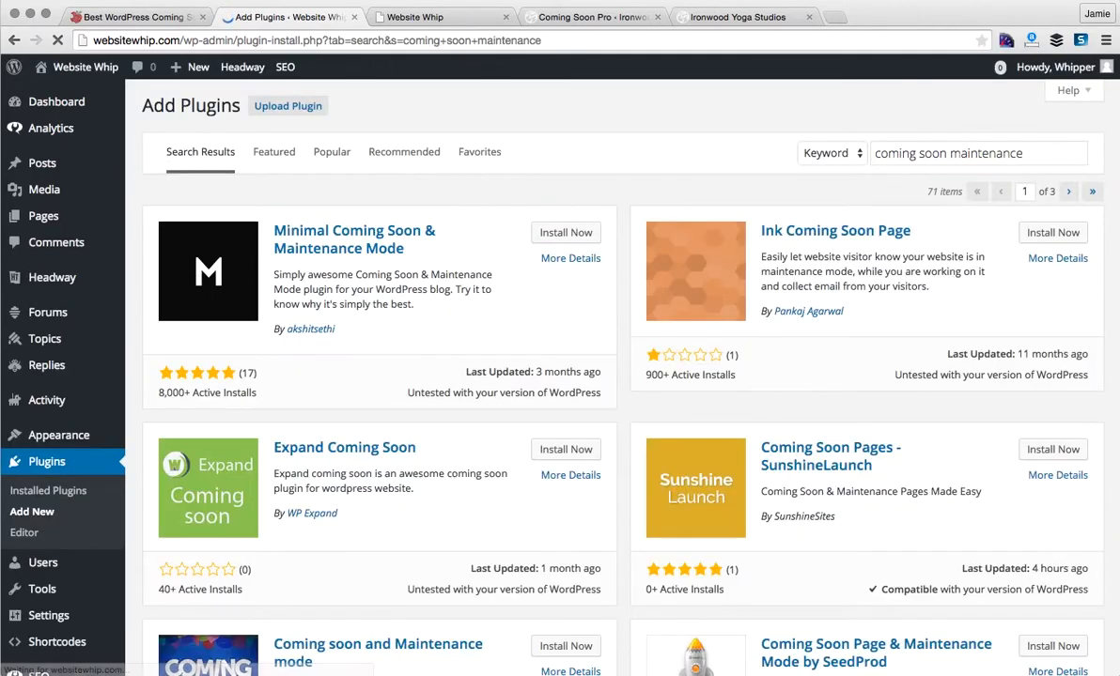
{"action": "scroll", "coordinate": [544, 432], "scroll_direction": "down", "scroll_amount": 5}
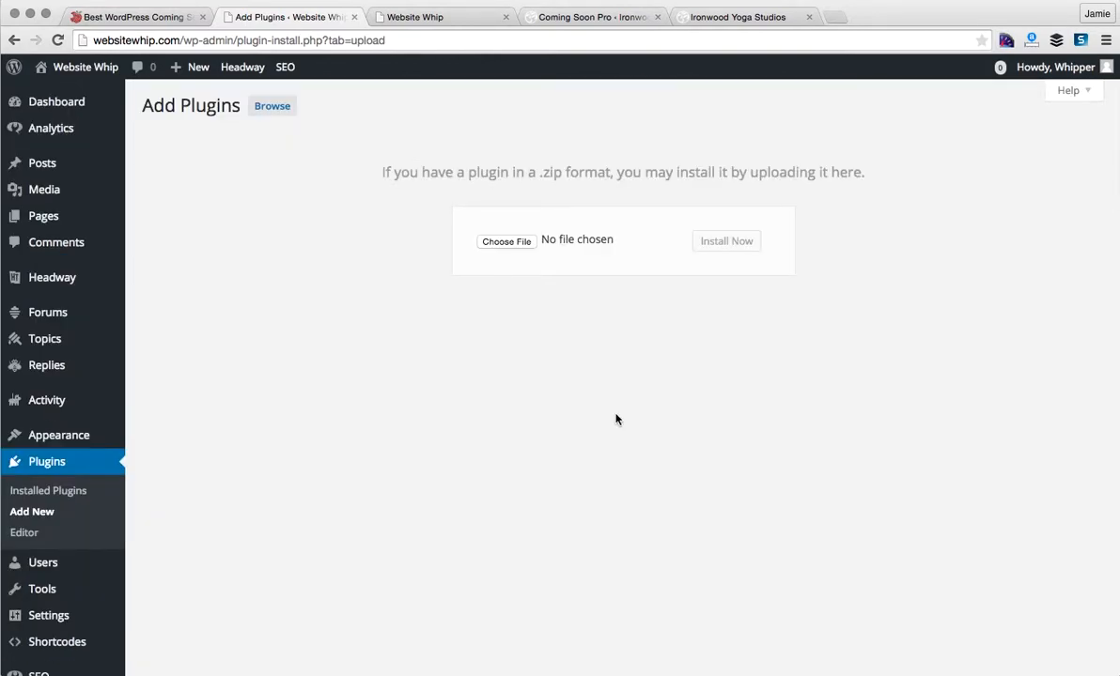
- Upload seedprod-coming-soon-pro-4.2.3.zip, install it, and activate the Coming Soon Pro plugin
{"action": "left_click", "coordinate": [503, 243]}
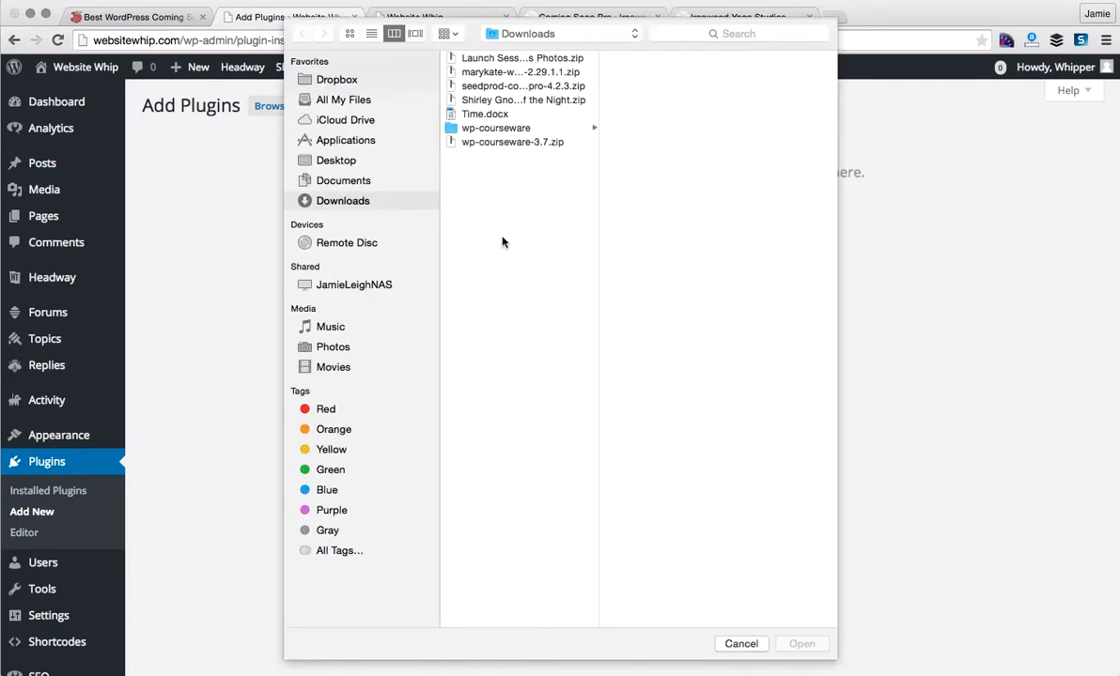
{"action": "left_click", "coordinate": [490, 86]}
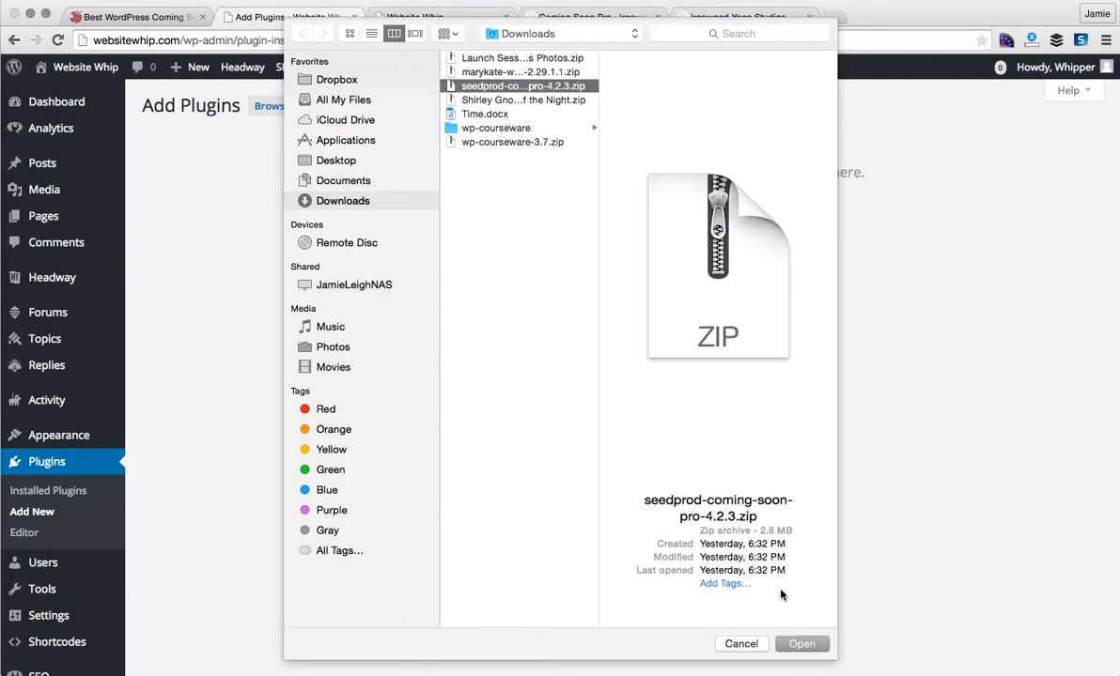
{"action": "left_click", "coordinate": [801, 643]}
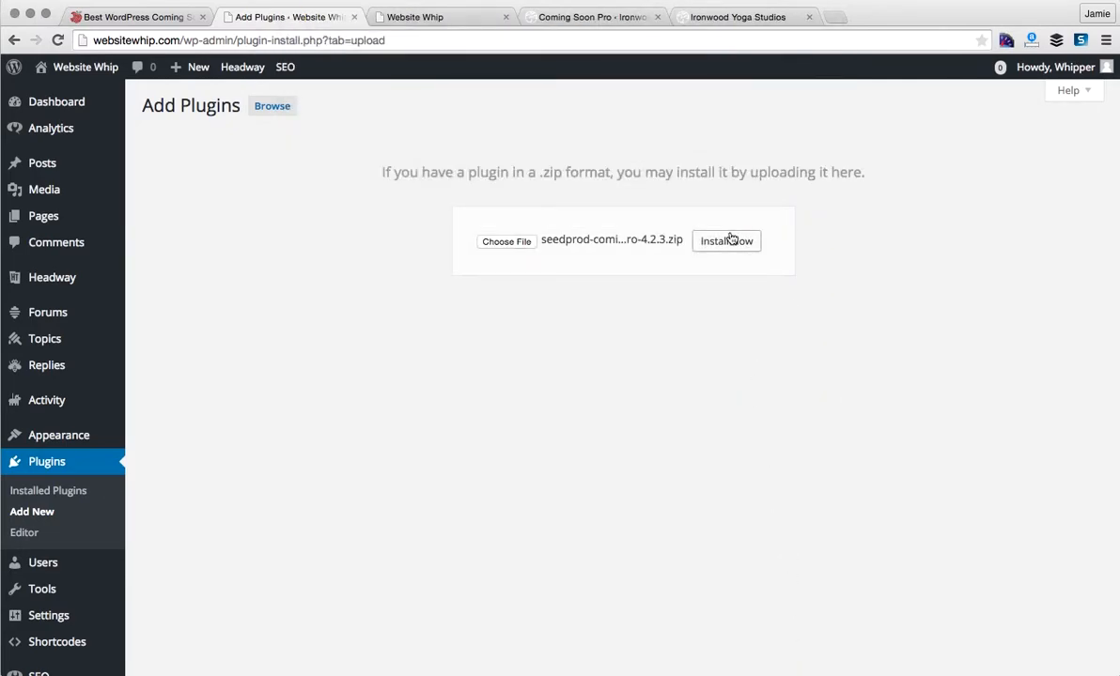
{"action": "left_click", "coordinate": [724, 241]}
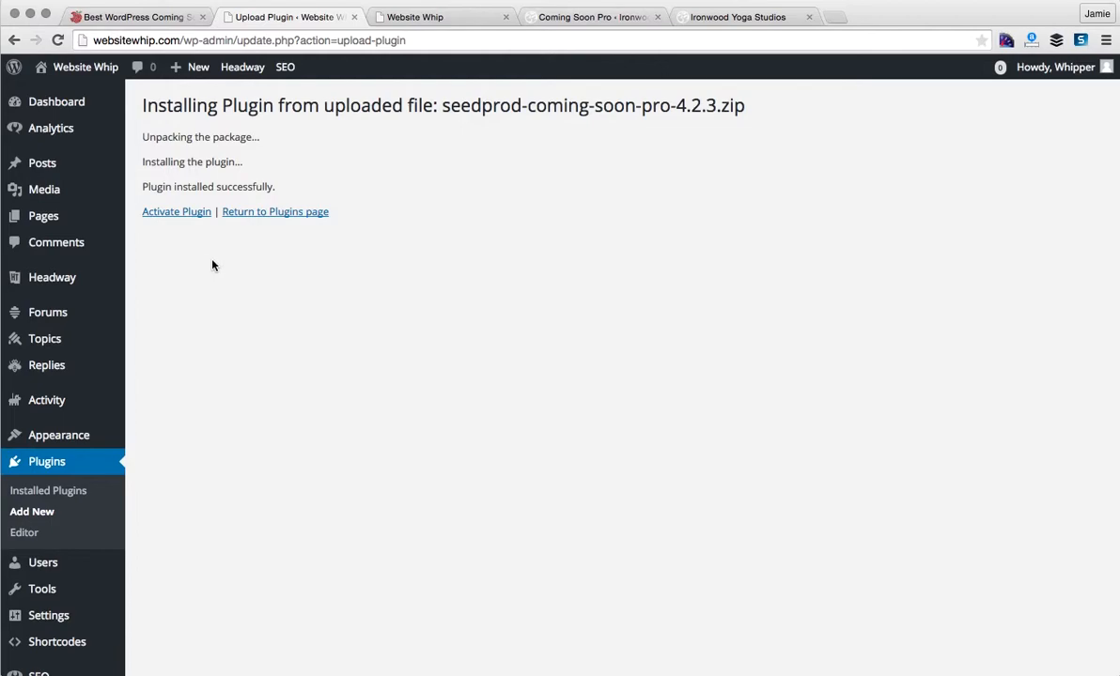
{"action": "left_click", "coordinate": [177, 214]}
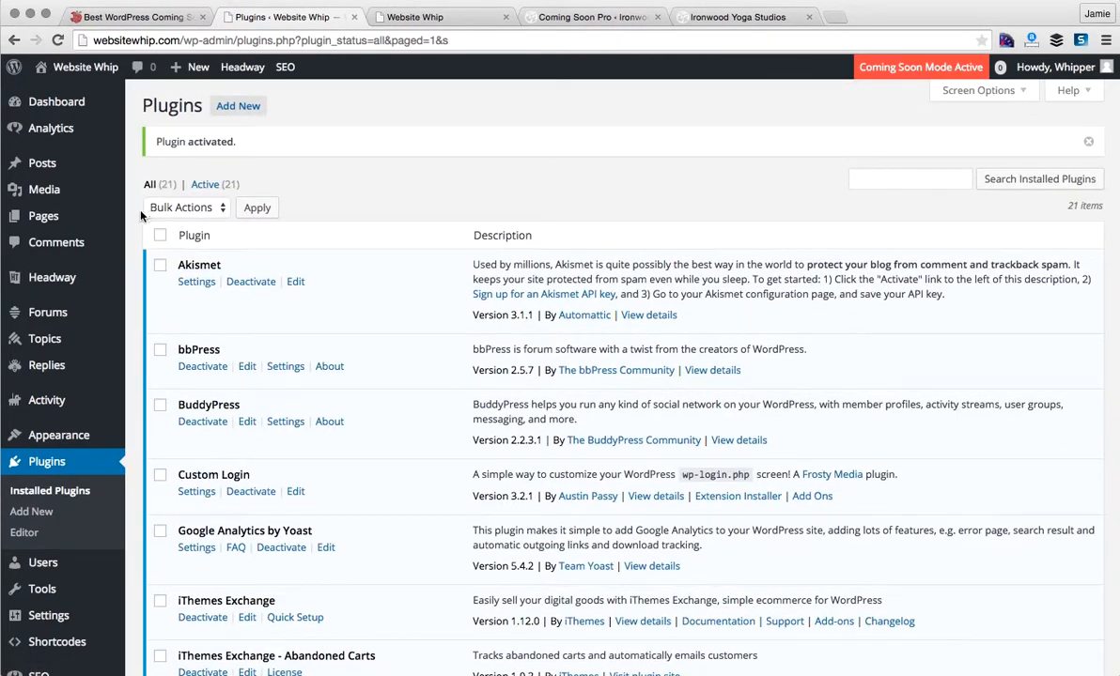
- Open Settings > Coming Soon Pro and switch to its Page Settings section
{"action": "scroll", "coordinate": [59, 404], "scroll_direction": "down", "scroll_amount": 2}
{"action": "scroll", "coordinate": [58, 386], "scroll_direction": "down", "scroll_amount": 3}
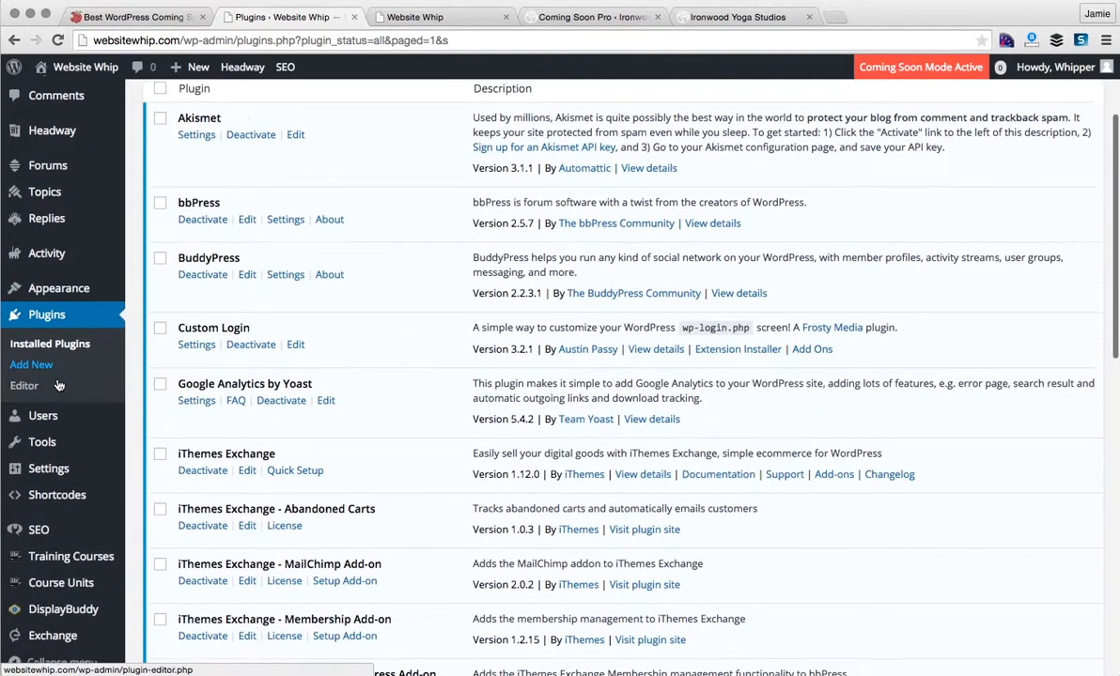
{"action": "mouse_move", "coordinate": [55, 475]}
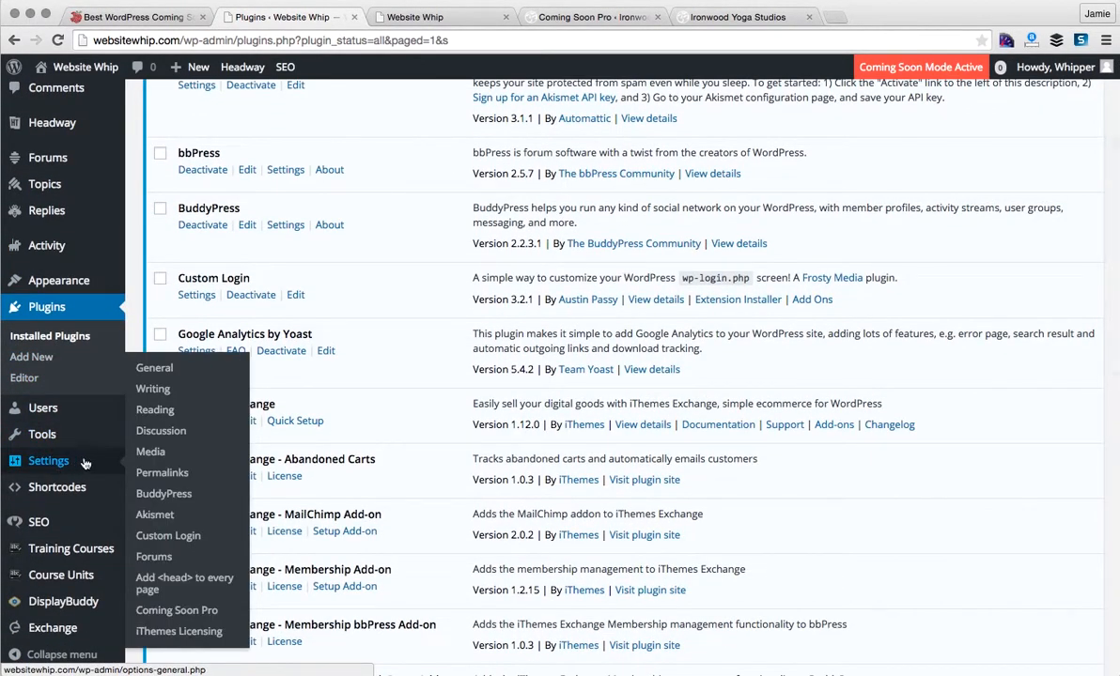
{"action": "left_click", "coordinate": [195, 612]}
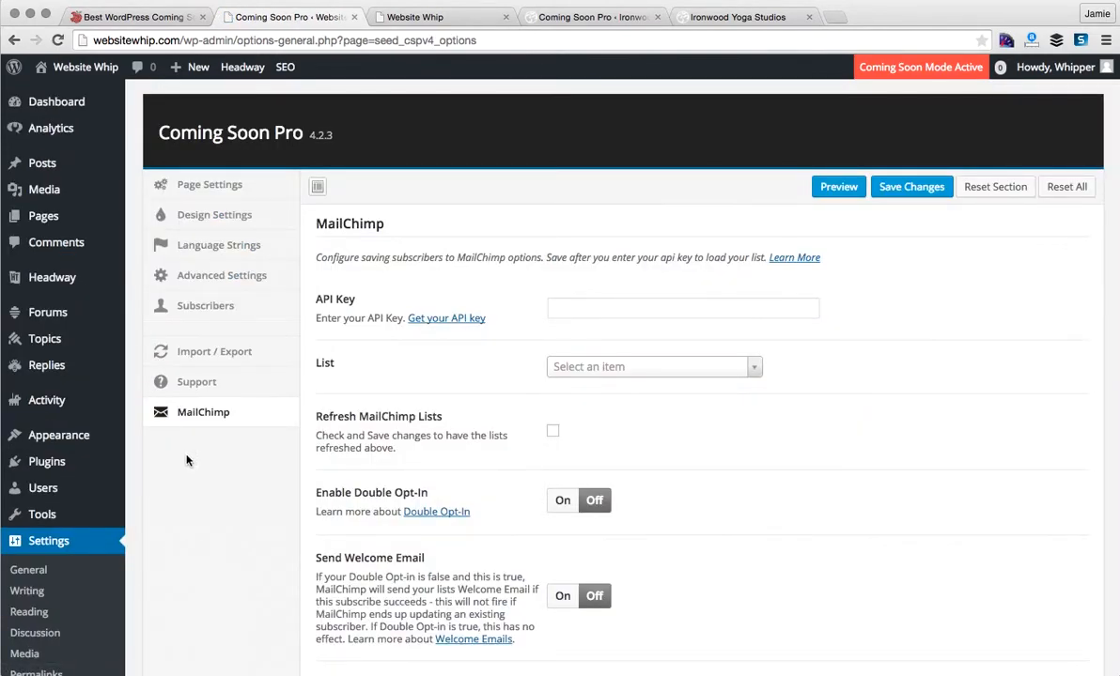
{"action": "left_click", "coordinate": [205, 185]}
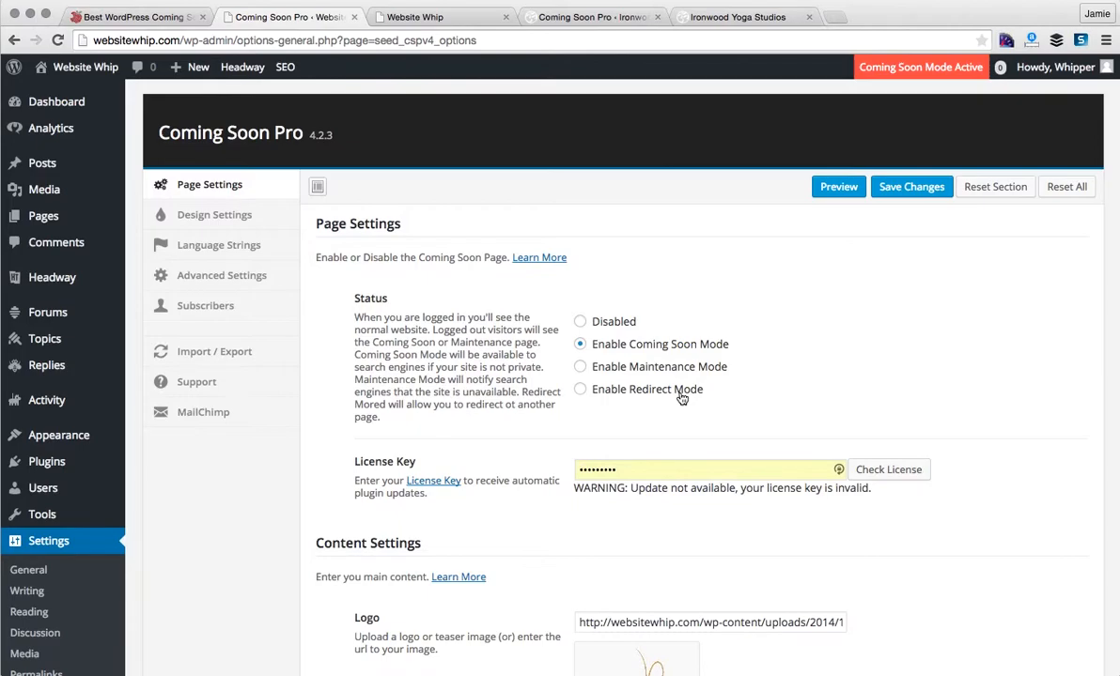
{"action": "scroll", "coordinate": [682, 399], "scroll_direction": "down", "scroll_amount": 3}
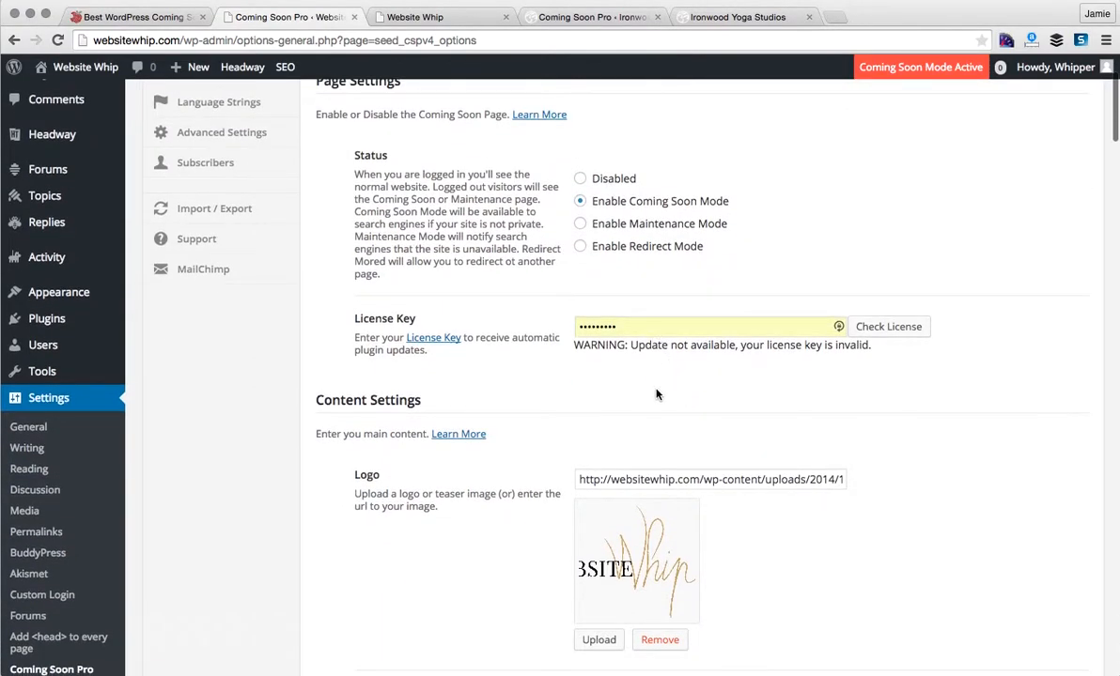
{"action": "scroll", "coordinate": [527, 491], "scroll_direction": "down", "scroll_amount": 2}
{"action": "scroll", "coordinate": [527, 491], "scroll_direction": "down", "scroll_amount": 4}
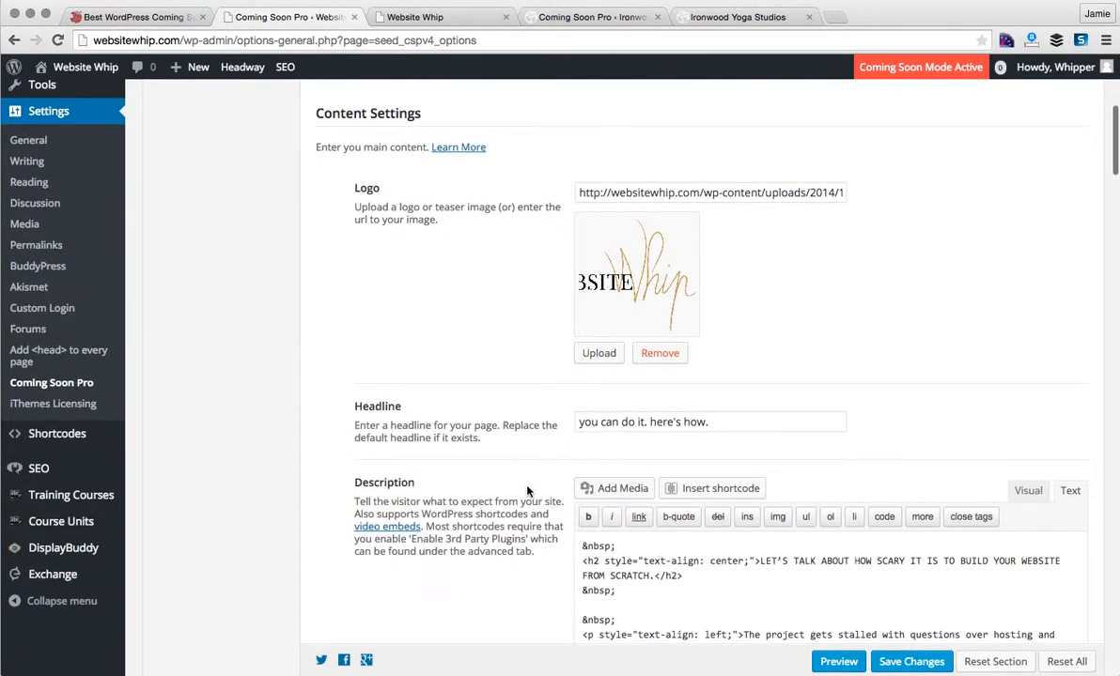
{"action": "left_click", "coordinate": [601, 363]}
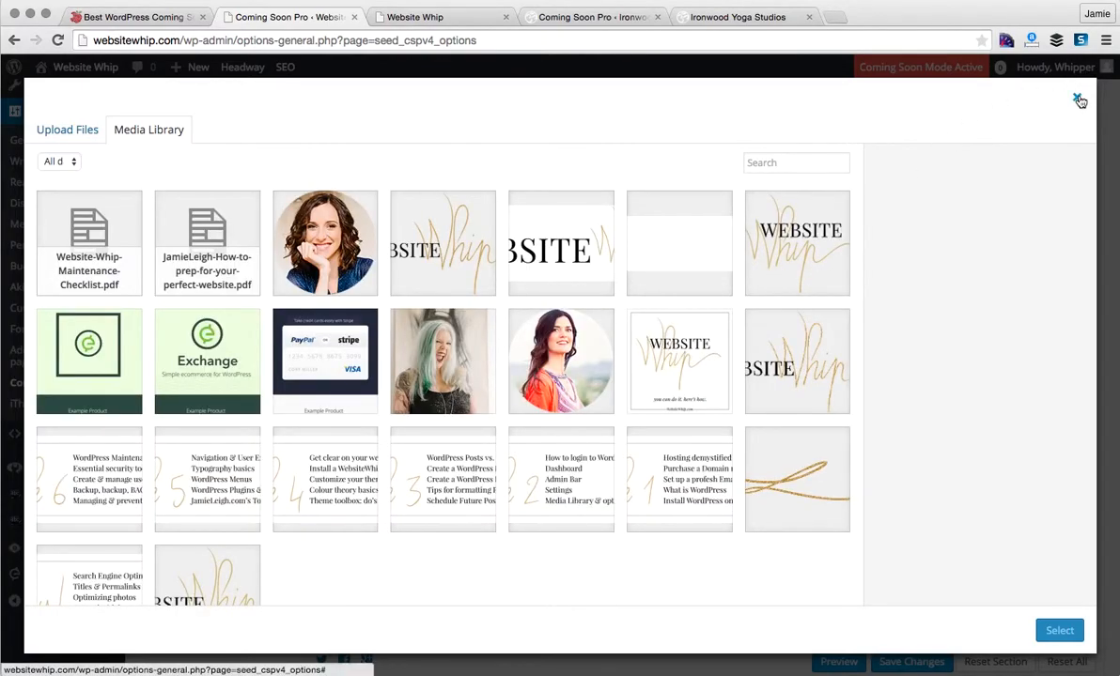
{"action": "left_click", "coordinate": [1076, 98]}
{"action": "scroll", "coordinate": [803, 351], "scroll_direction": "down", "scroll_amount": 3}
{"action": "left_click", "coordinate": [787, 322]}
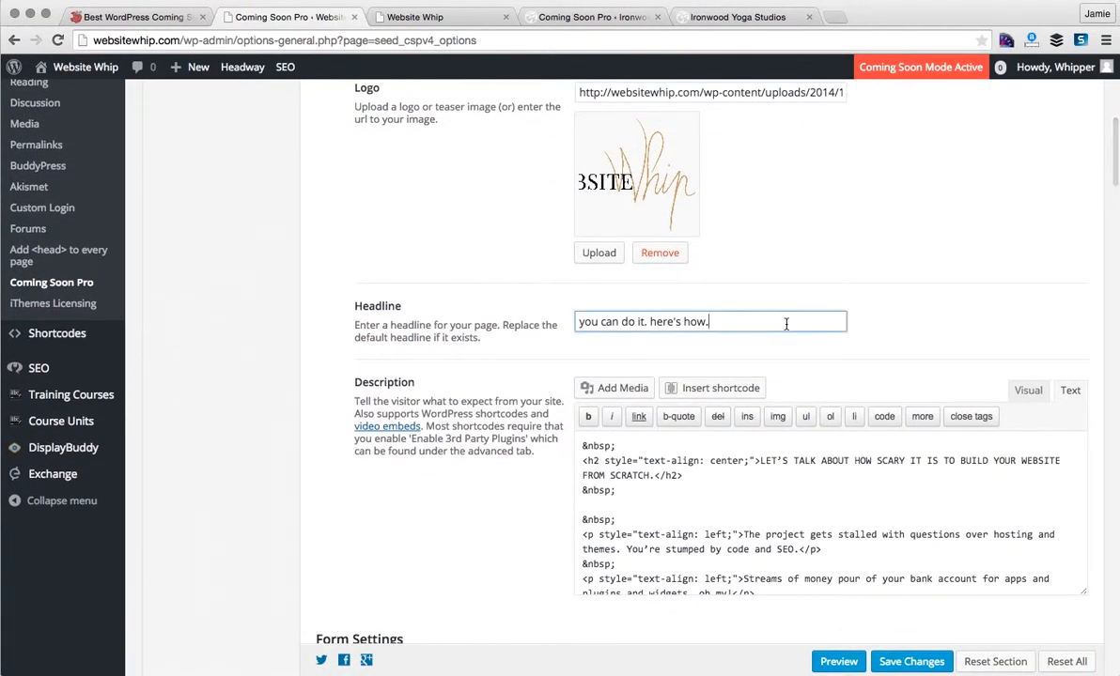
{"action": "scroll", "coordinate": [518, 510], "scroll_direction": "down", "scroll_amount": 1}
{"action": "scroll", "coordinate": [517, 512], "scroll_direction": "down", "scroll_amount": 3}
{"action": "left_click", "coordinate": [690, 413]}
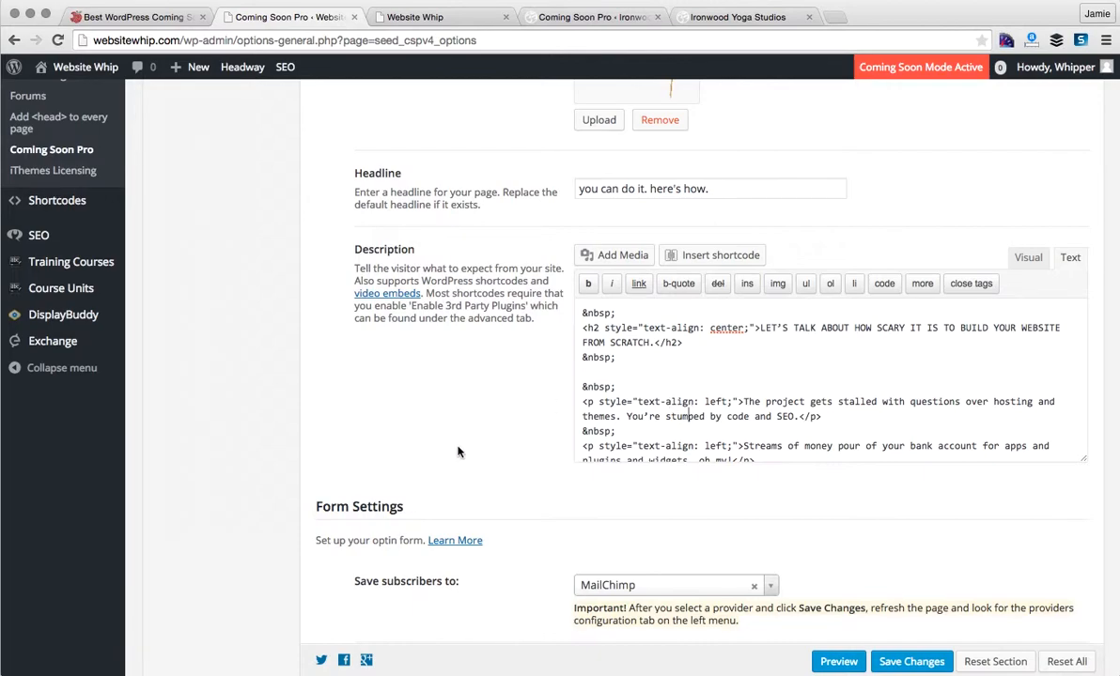
{"action": "scroll", "coordinate": [457, 452], "scroll_direction": "down", "scroll_amount": 5}
{"action": "scroll", "coordinate": [457, 452], "scroll_direction": "down", "scroll_amount": 2}
{"action": "scroll", "coordinate": [458, 452], "scroll_direction": "down", "scroll_amount": 3}
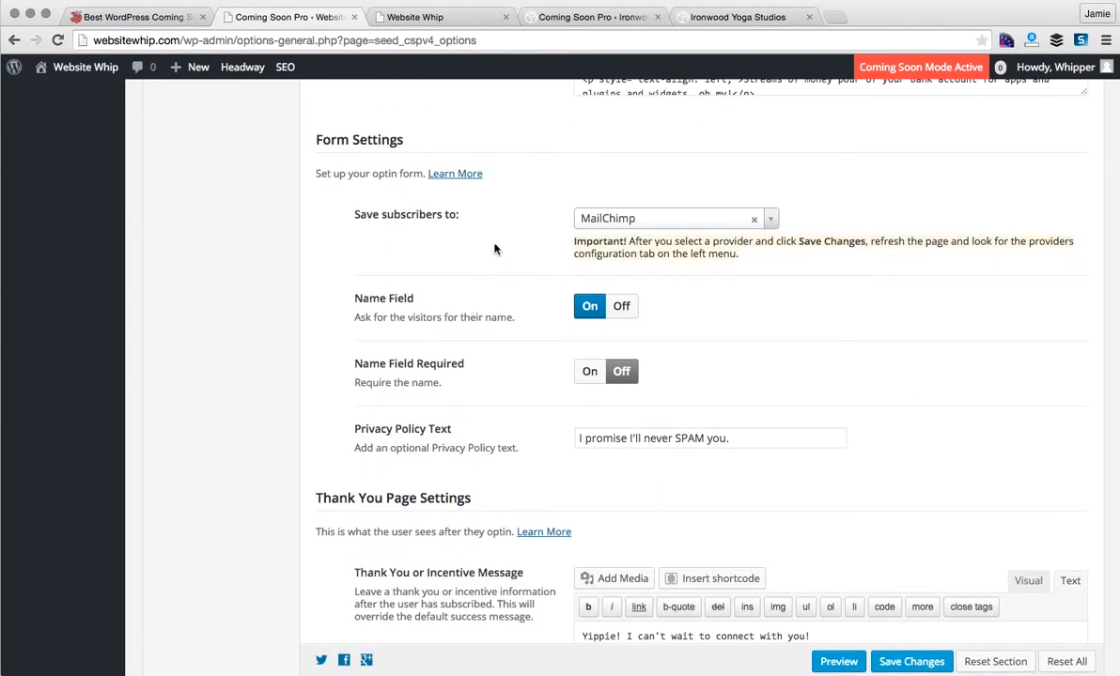
- Open the 'Save subscribers to' provider list, leaving MailChimp cleared
{"action": "left_click", "coordinate": [772, 220]}
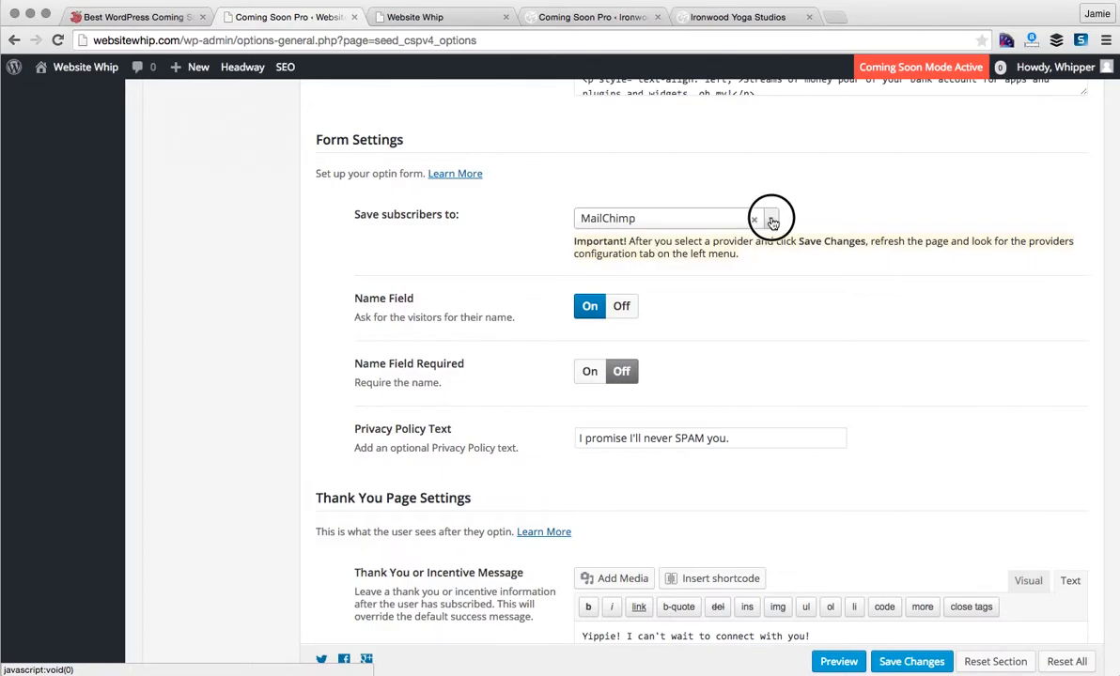
{"action": "scroll", "coordinate": [741, 271], "scroll_direction": "up", "scroll_amount": 10}
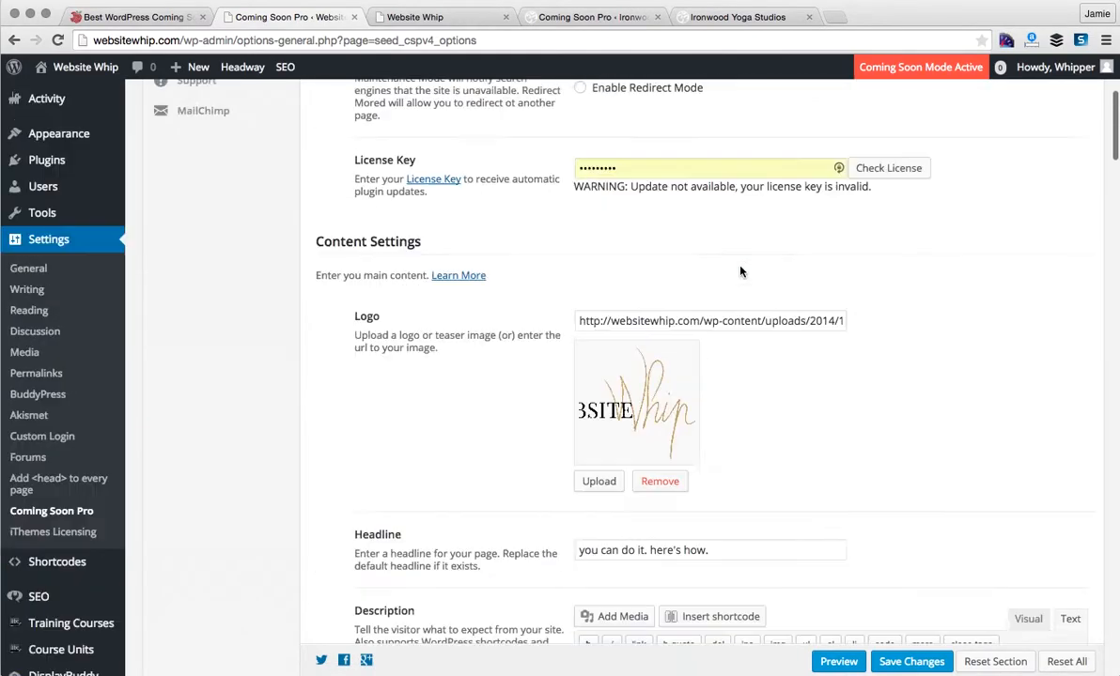
{"action": "scroll", "coordinate": [741, 272], "scroll_direction": "down", "scroll_amount": 5}
{"action": "scroll", "coordinate": [741, 271], "scroll_direction": "down", "scroll_amount": 5}
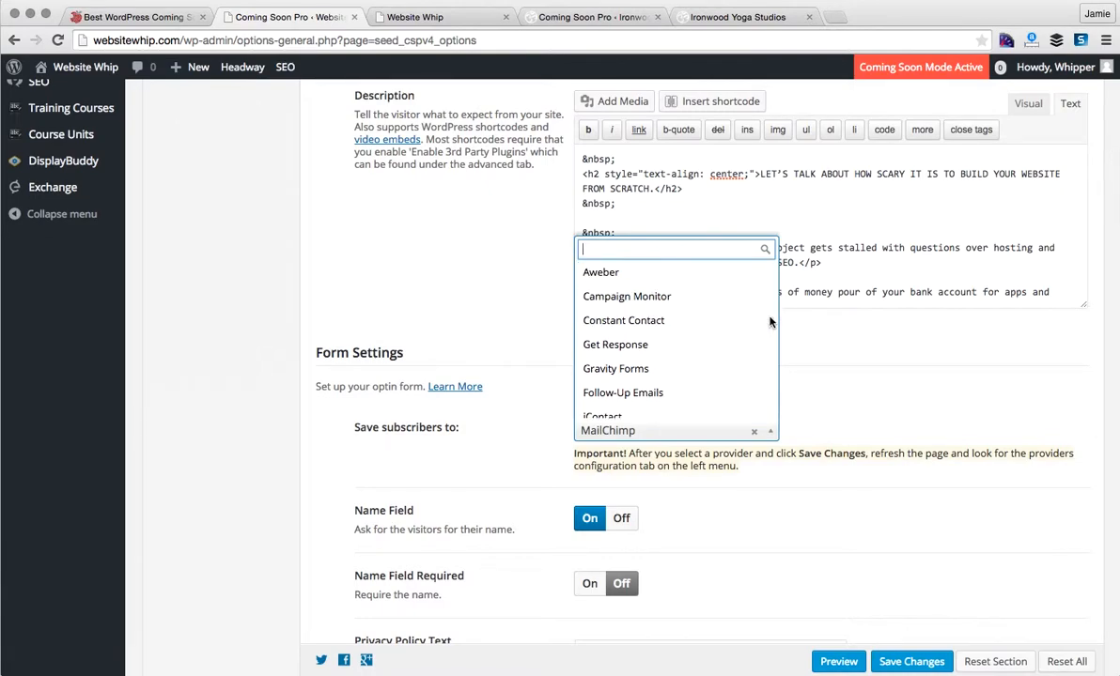
{"action": "left_click", "coordinate": [754, 433]}
{"action": "left_click", "coordinate": [754, 433]}
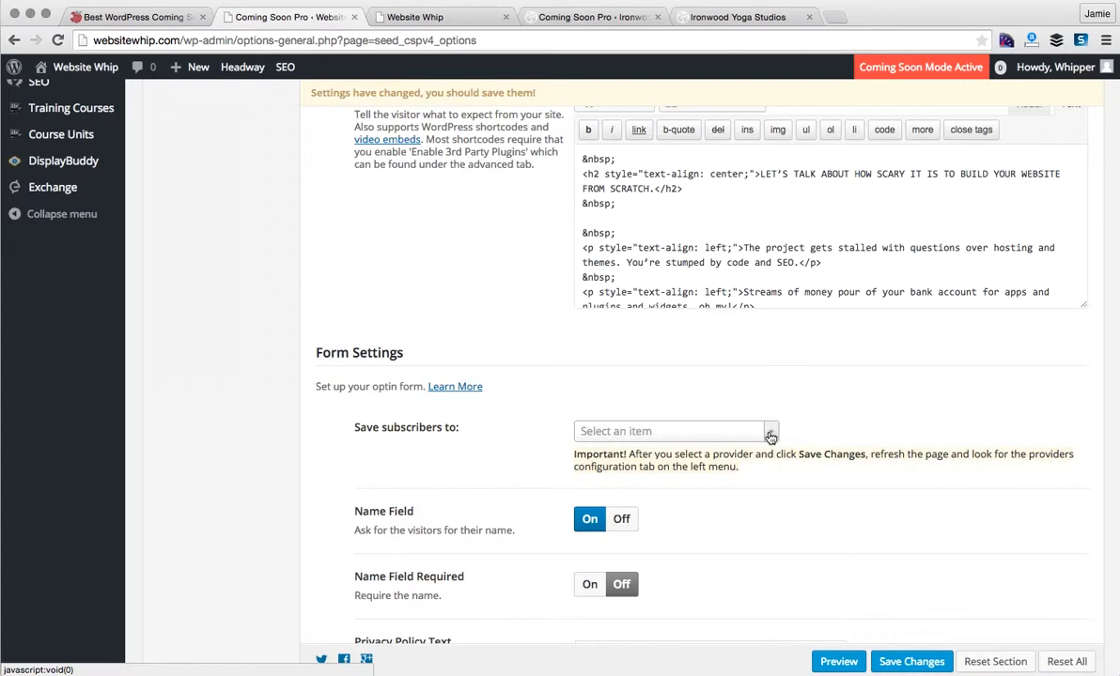
- Select MailChimp as the subscriber destination, save changes, and open the MailChimp section
{"action": "left_click", "coordinate": [772, 432]}
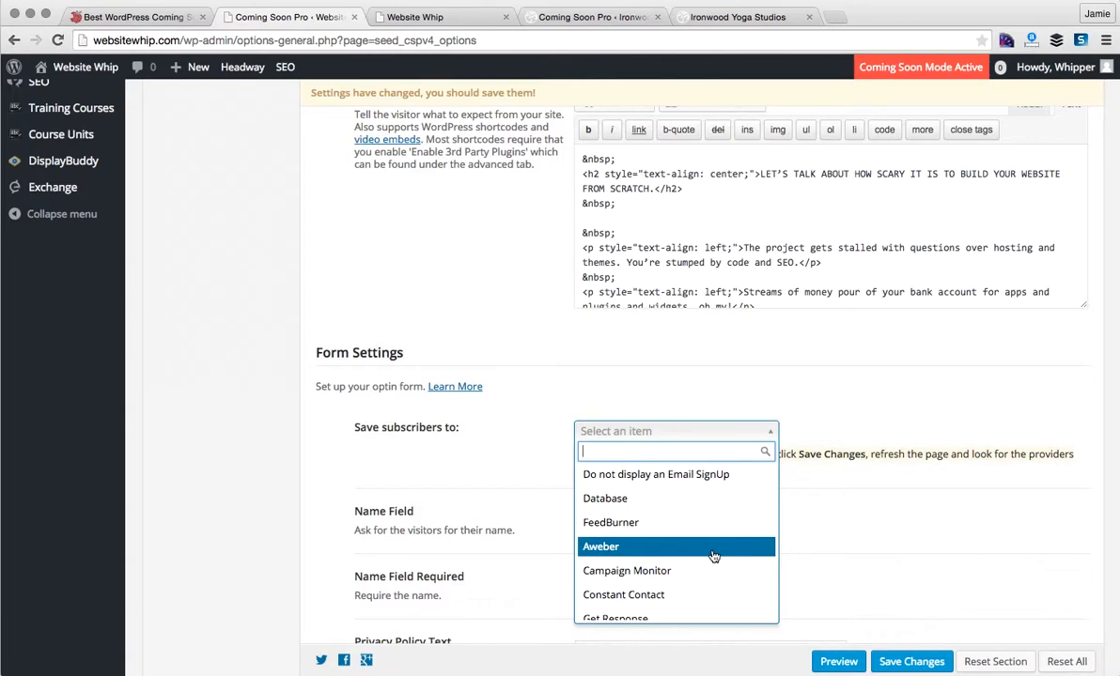
{"action": "scroll", "coordinate": [712, 555], "scroll_direction": "down", "scroll_amount": 1}
{"action": "scroll", "coordinate": [712, 556], "scroll_direction": "down", "scroll_amount": 2}
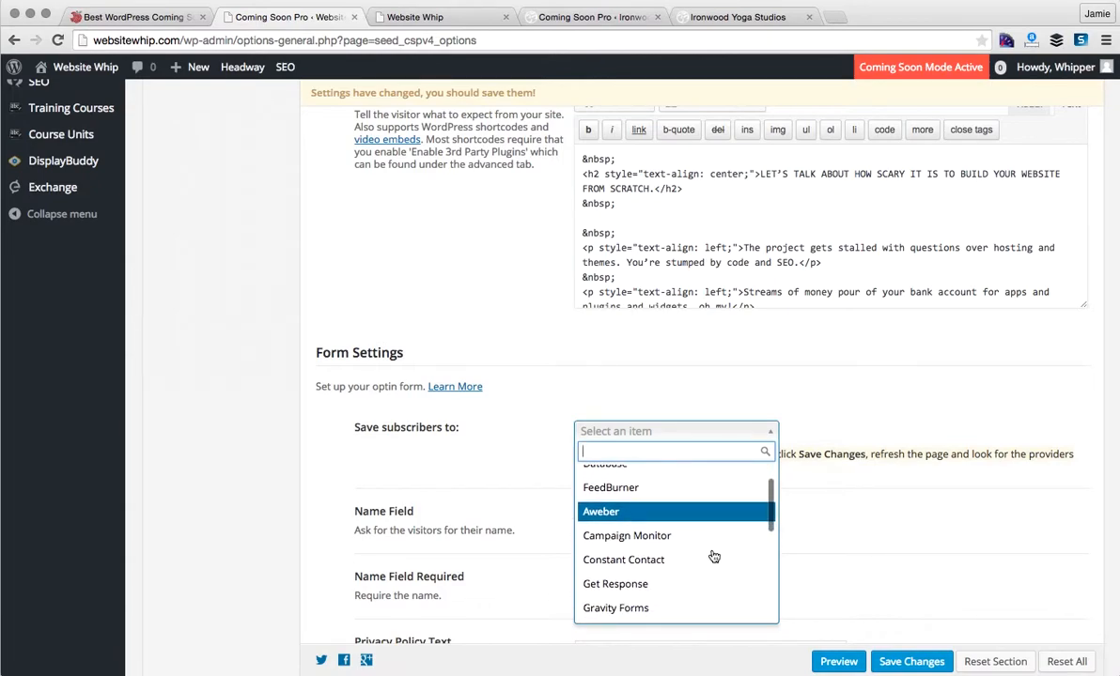
{"action": "scroll", "coordinate": [712, 556], "scroll_direction": "down", "scroll_amount": 5}
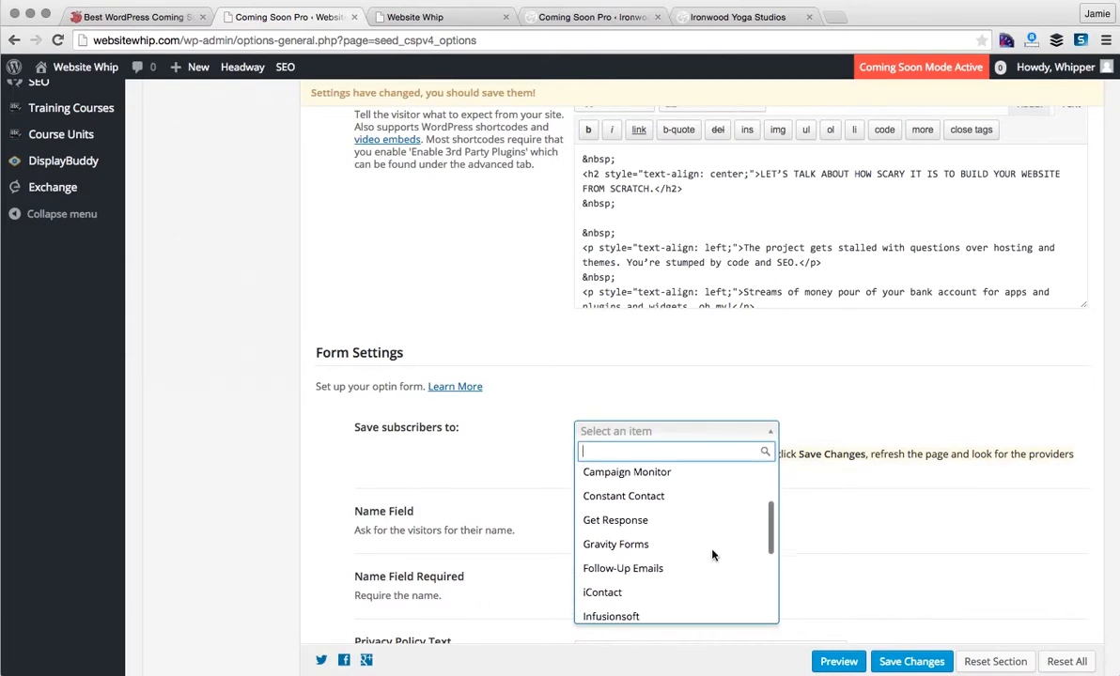
{"action": "left_click", "coordinate": [655, 557]}
{"action": "left_click", "coordinate": [754, 498]}
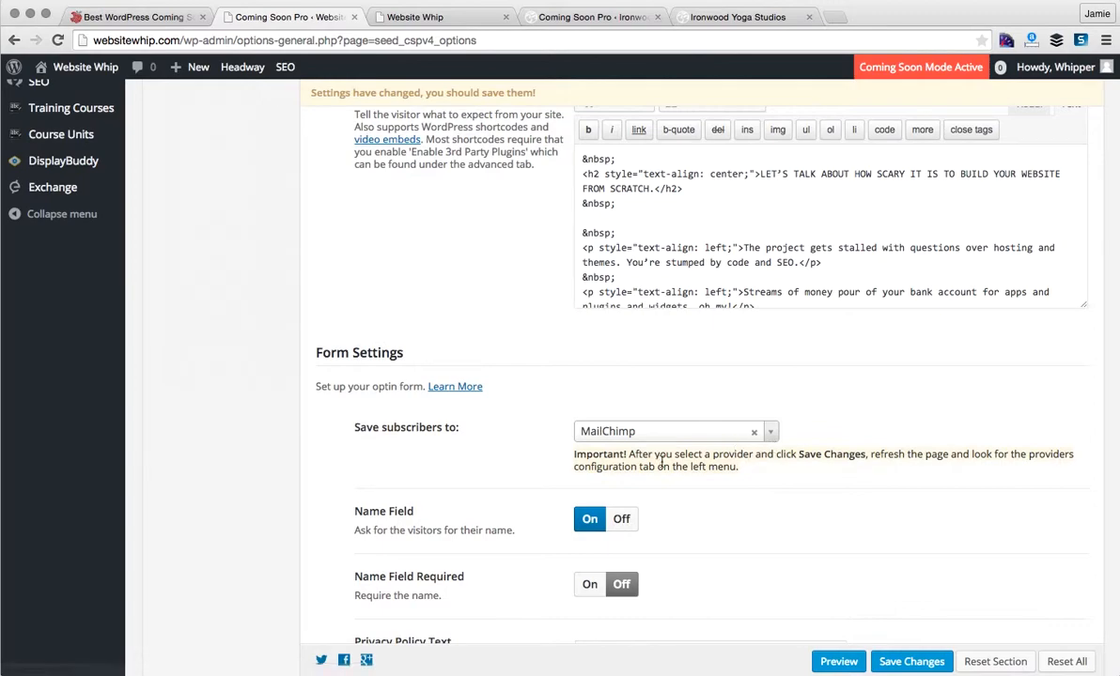
{"action": "left_click", "coordinate": [905, 662]}
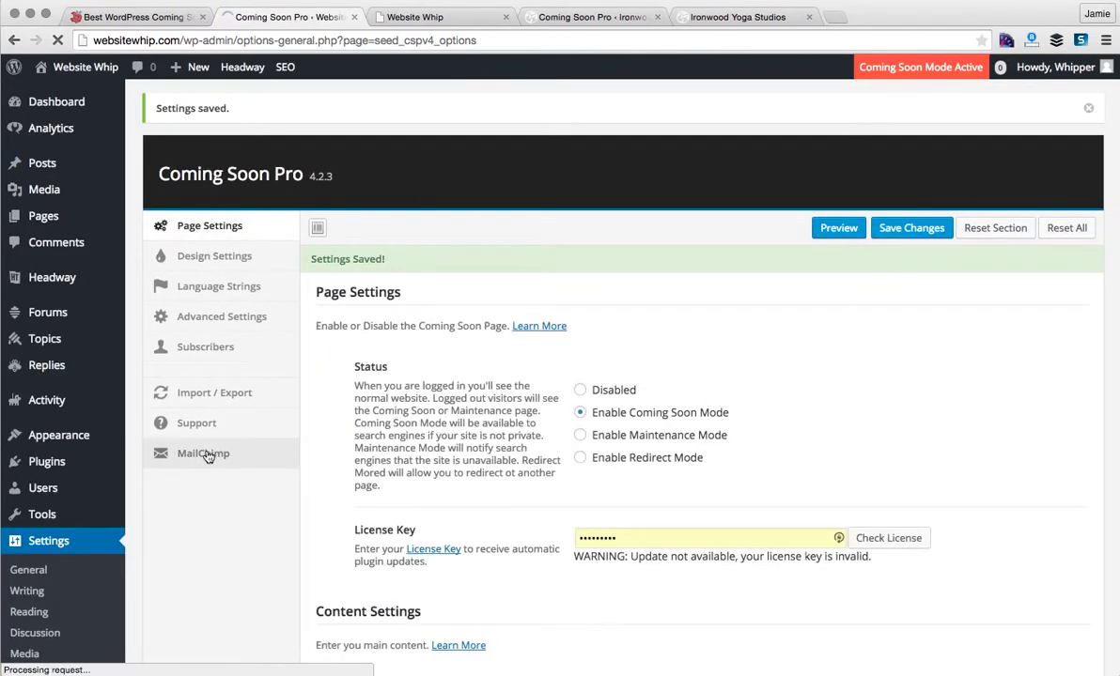
{"action": "left_click", "coordinate": [208, 457]}
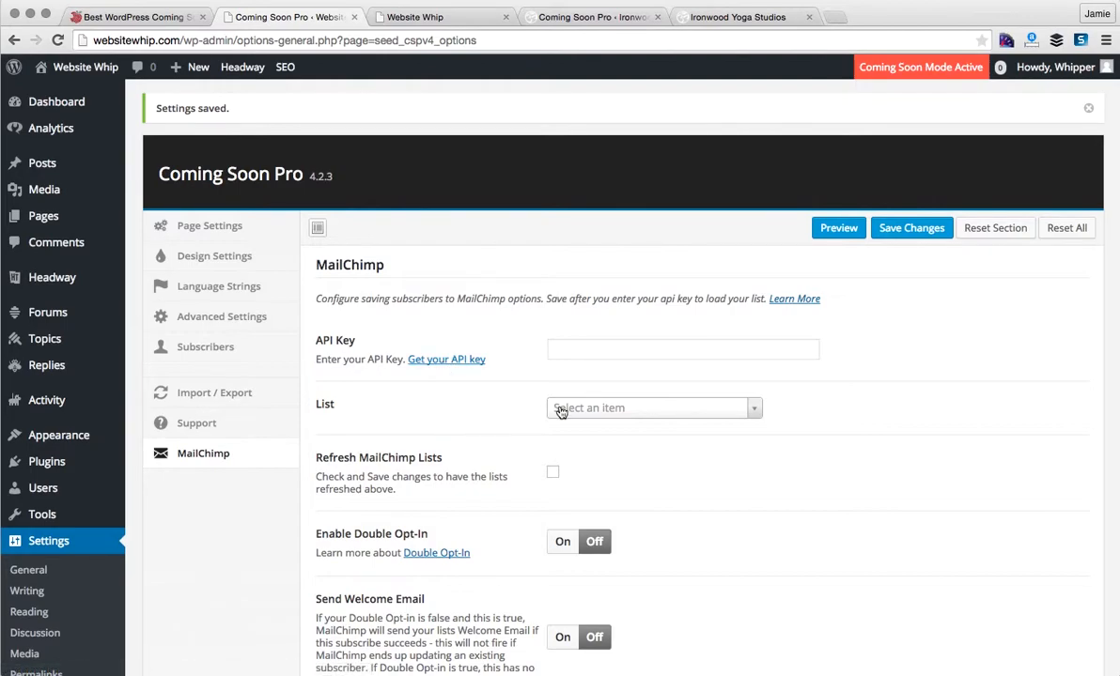
- Select the 'Website Whip Interest' MailChimp list and look over the remaining MailChimp options
{"action": "left_click", "coordinate": [592, 410]}
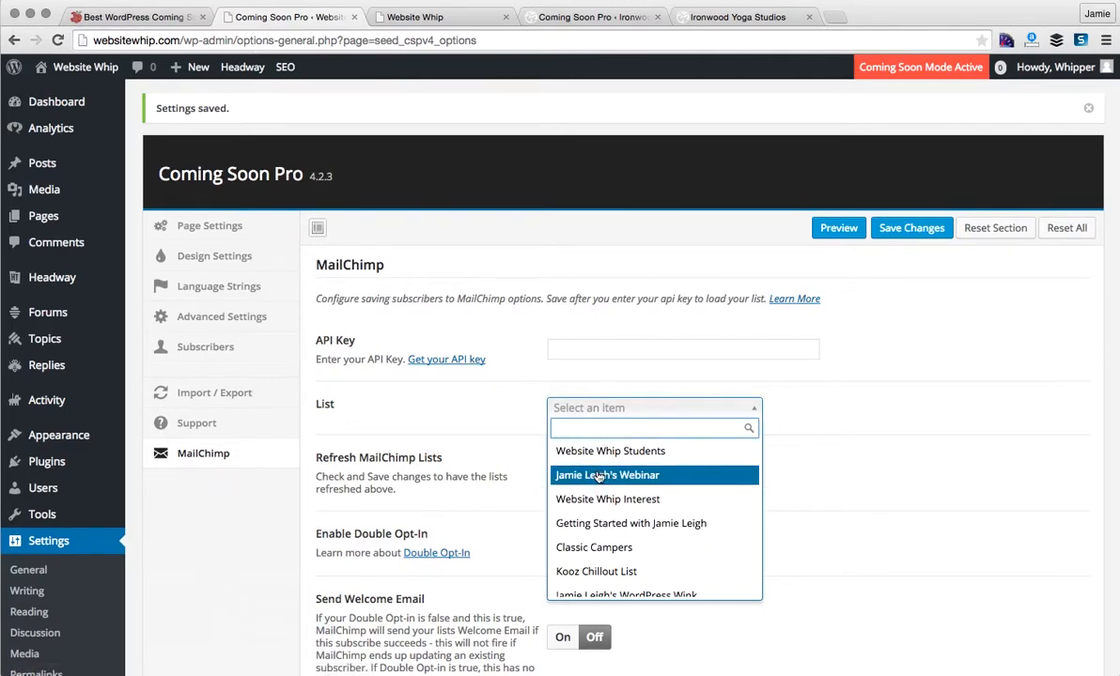
{"action": "left_click", "coordinate": [594, 501]}
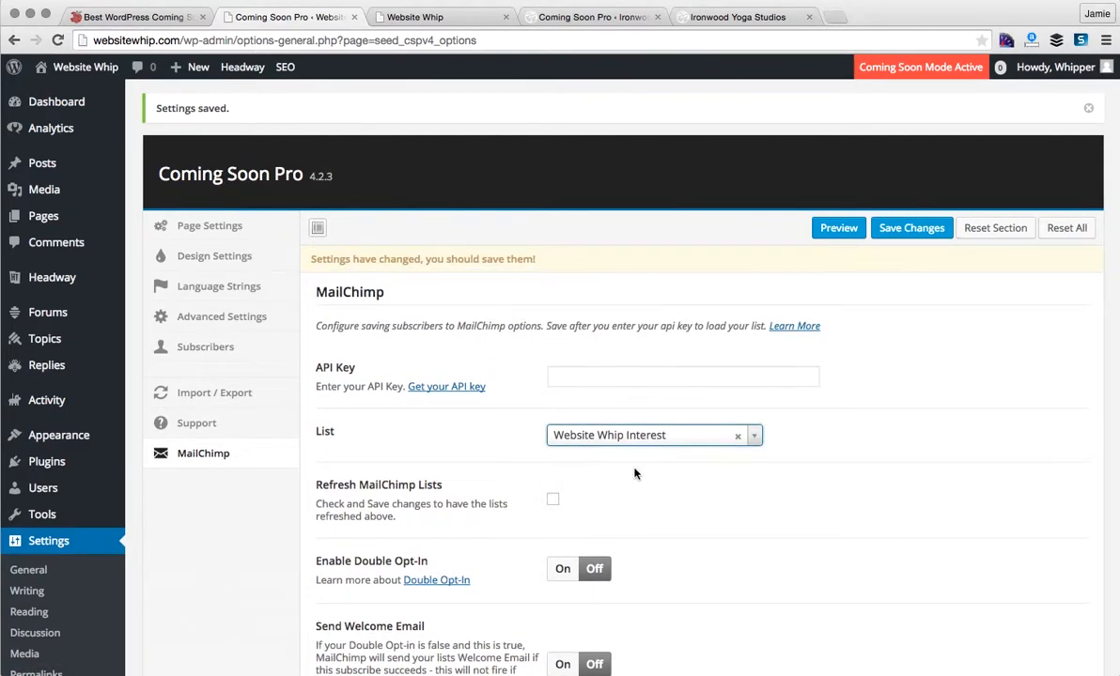
{"action": "scroll", "coordinate": [478, 452], "scroll_direction": "down", "scroll_amount": 5}
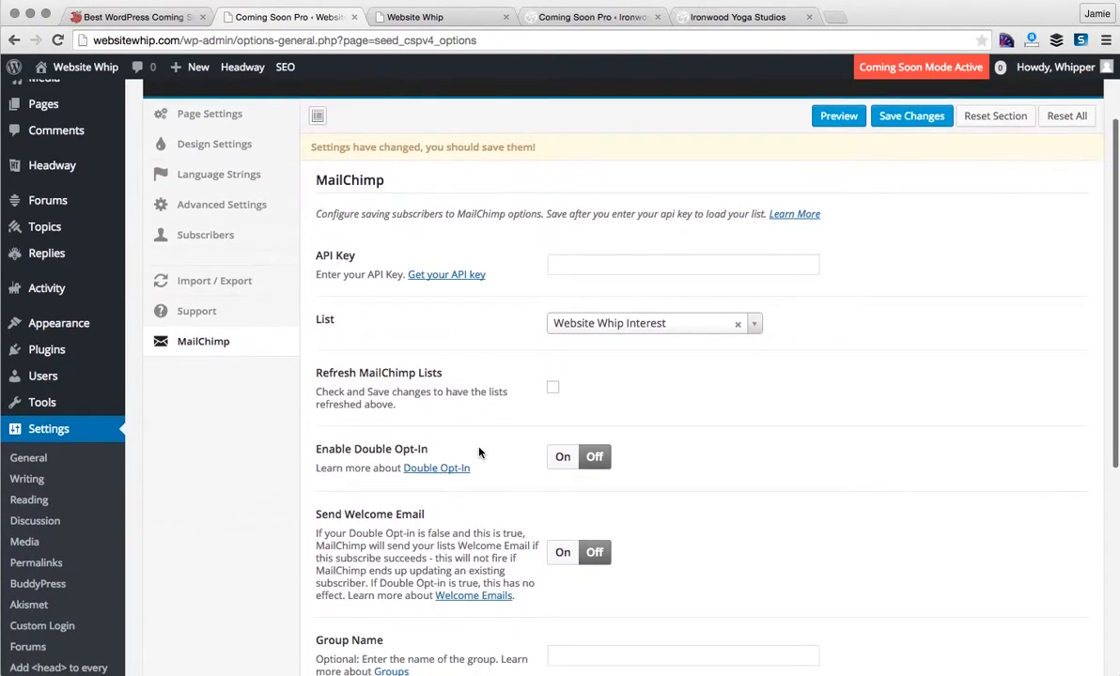
{"action": "scroll", "coordinate": [479, 451], "scroll_direction": "down", "scroll_amount": 4}
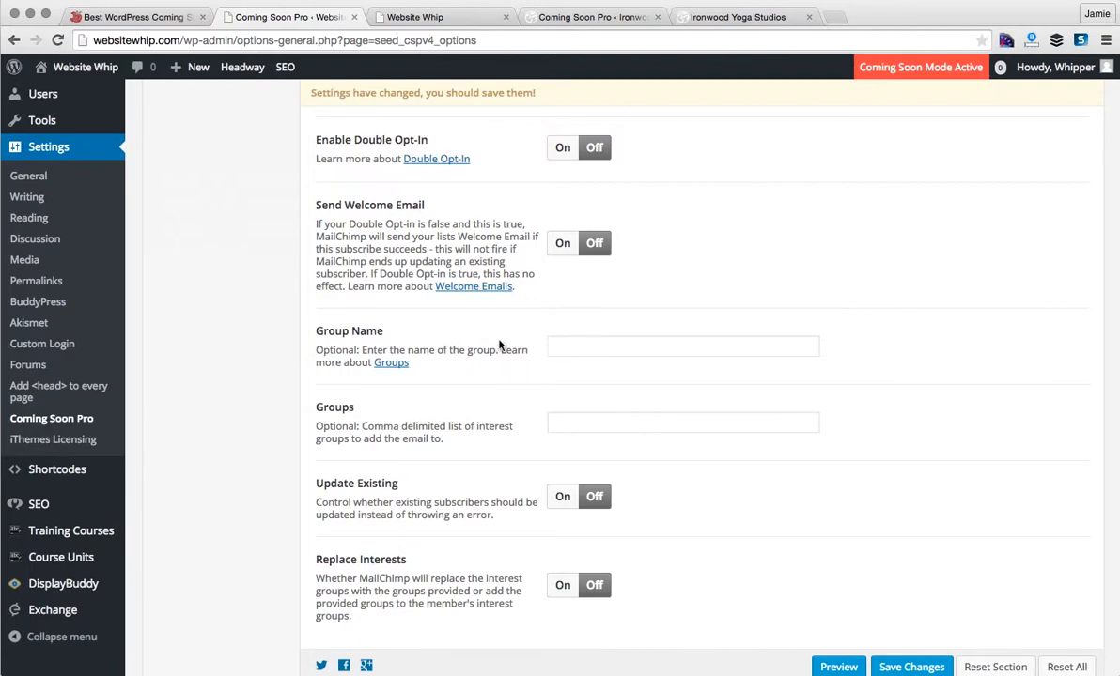
{"action": "scroll", "coordinate": [519, 405], "scroll_direction": "down", "scroll_amount": 2}
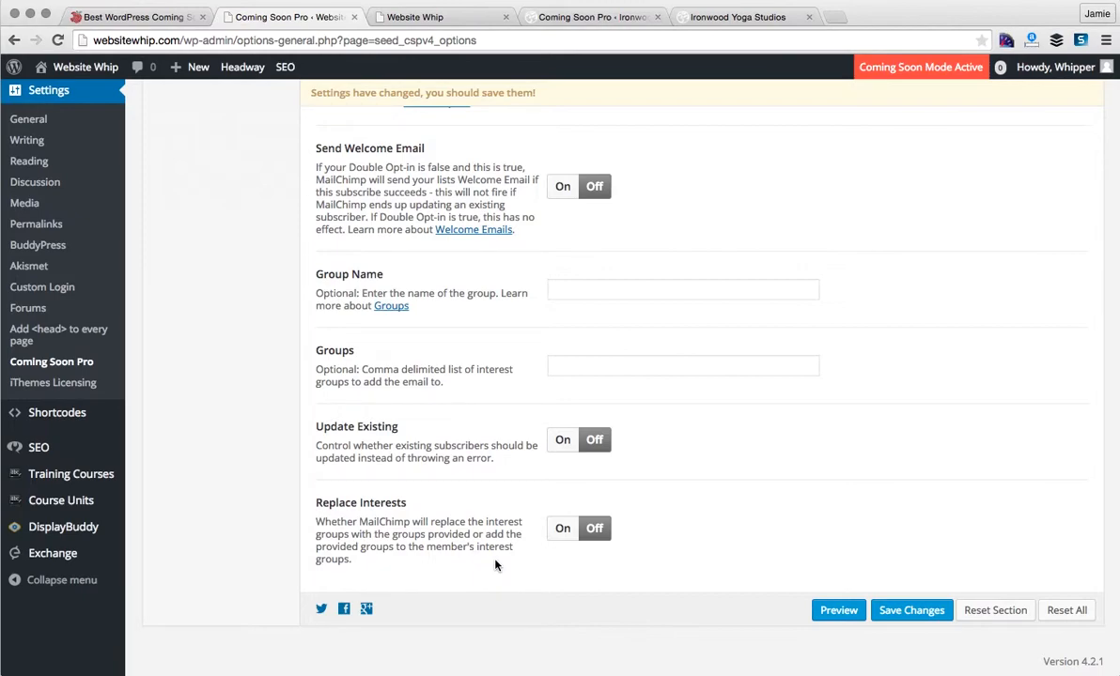
{"action": "scroll", "coordinate": [495, 566], "scroll_direction": "up", "scroll_amount": 5}
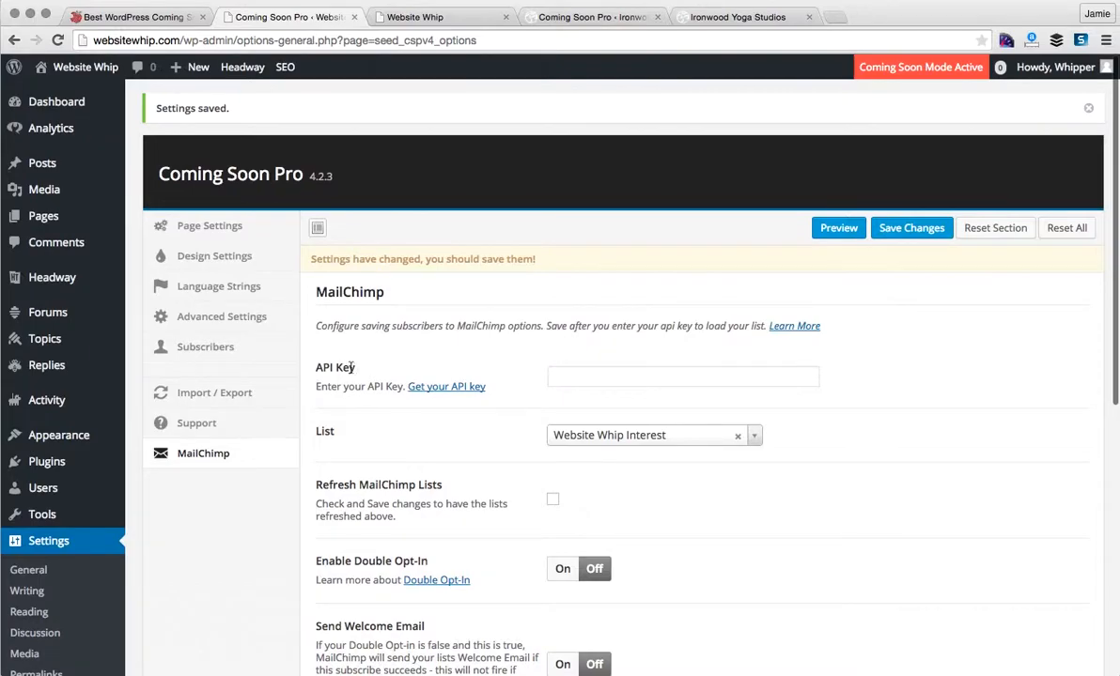
- Back in Page Settings, toggle Name Field Required on and leave it off
{"action": "left_click", "coordinate": [209, 231]}
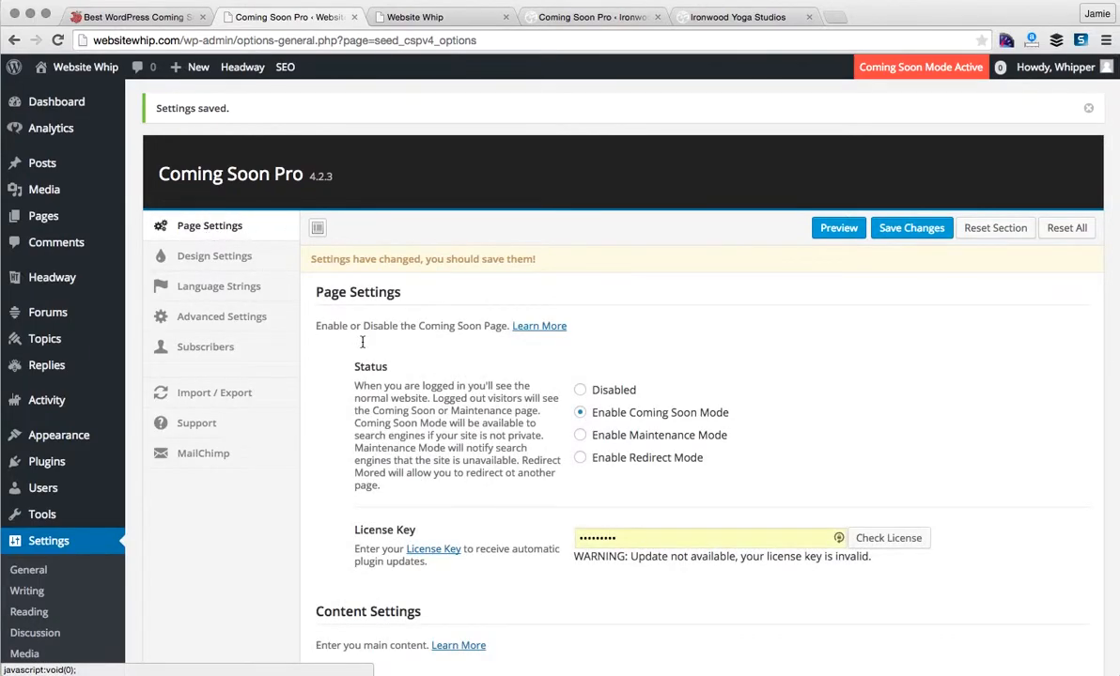
{"action": "scroll", "coordinate": [353, 438], "scroll_direction": "down", "scroll_amount": 5}
{"action": "scroll", "coordinate": [353, 438], "scroll_direction": "down", "scroll_amount": 5}
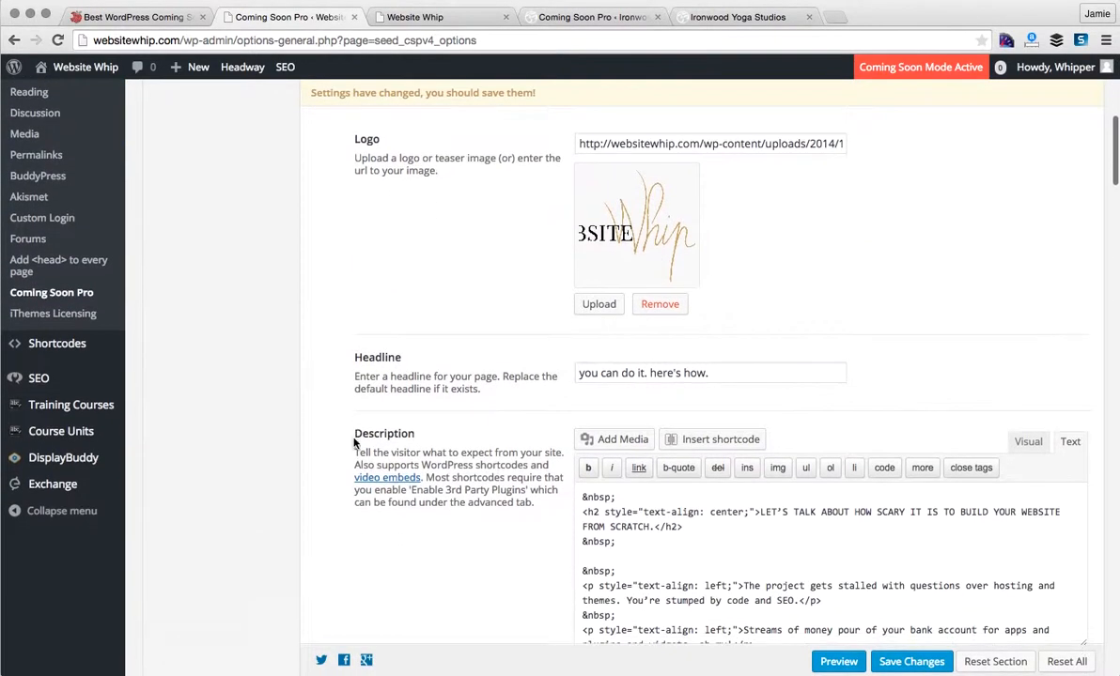
{"action": "scroll", "coordinate": [355, 442], "scroll_direction": "down", "scroll_amount": 1}
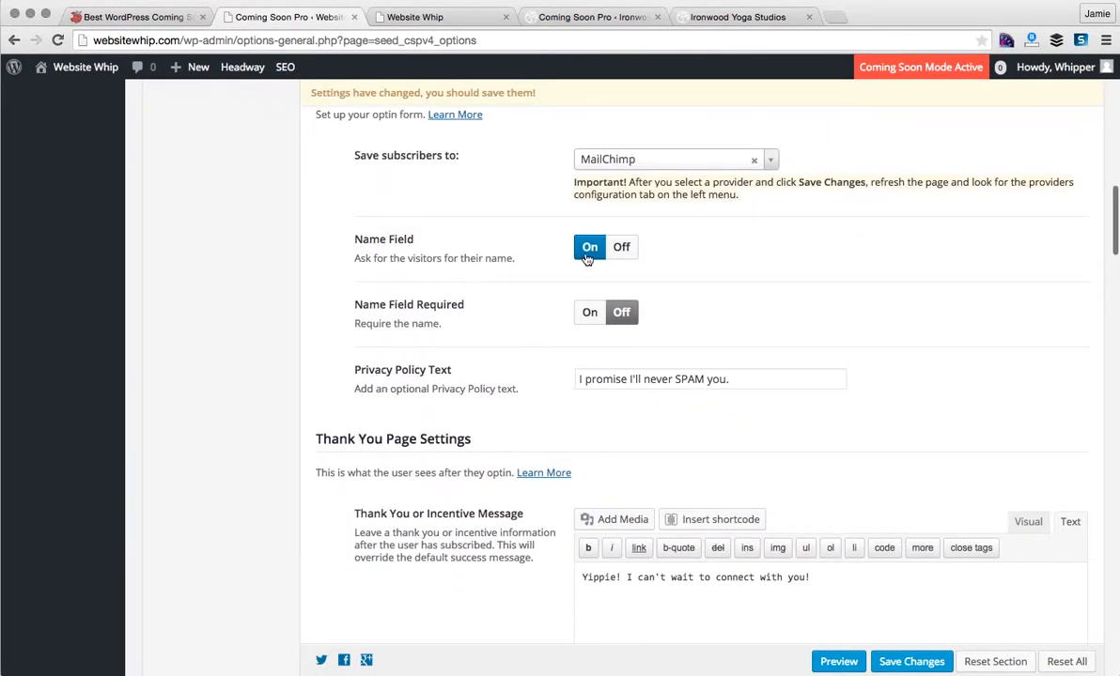
{"action": "left_click", "coordinate": [591, 314]}
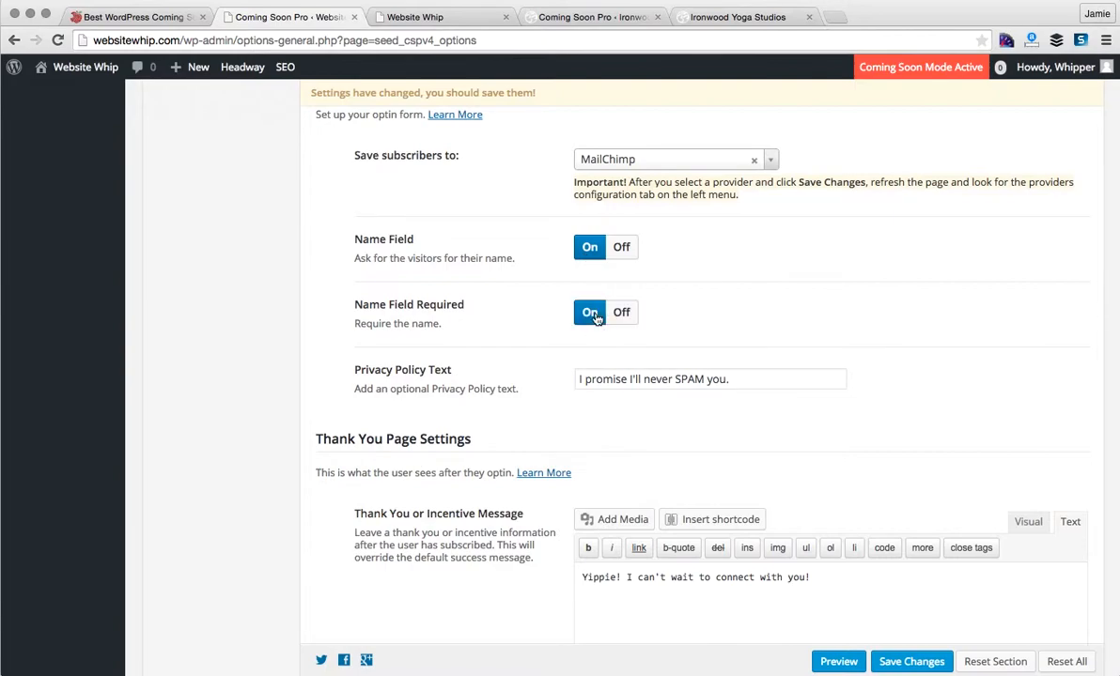
{"action": "left_click", "coordinate": [628, 316]}
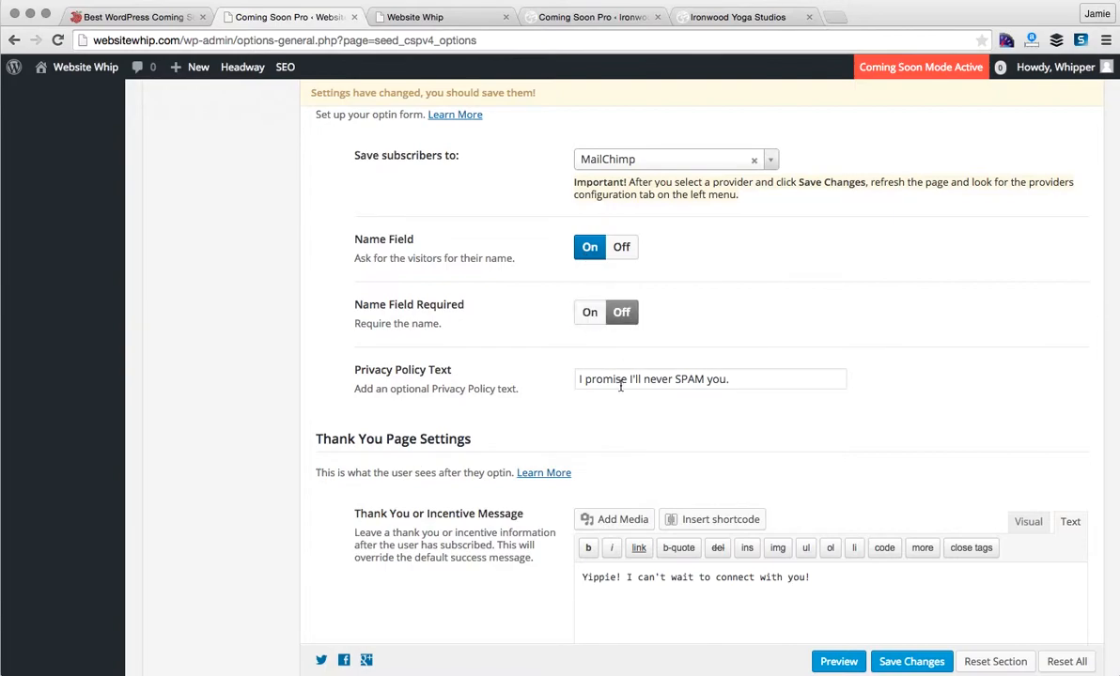
- Check the Privacy Policy Text field, leaving its wording unchanged
{"action": "left_click", "coordinate": [586, 380]}
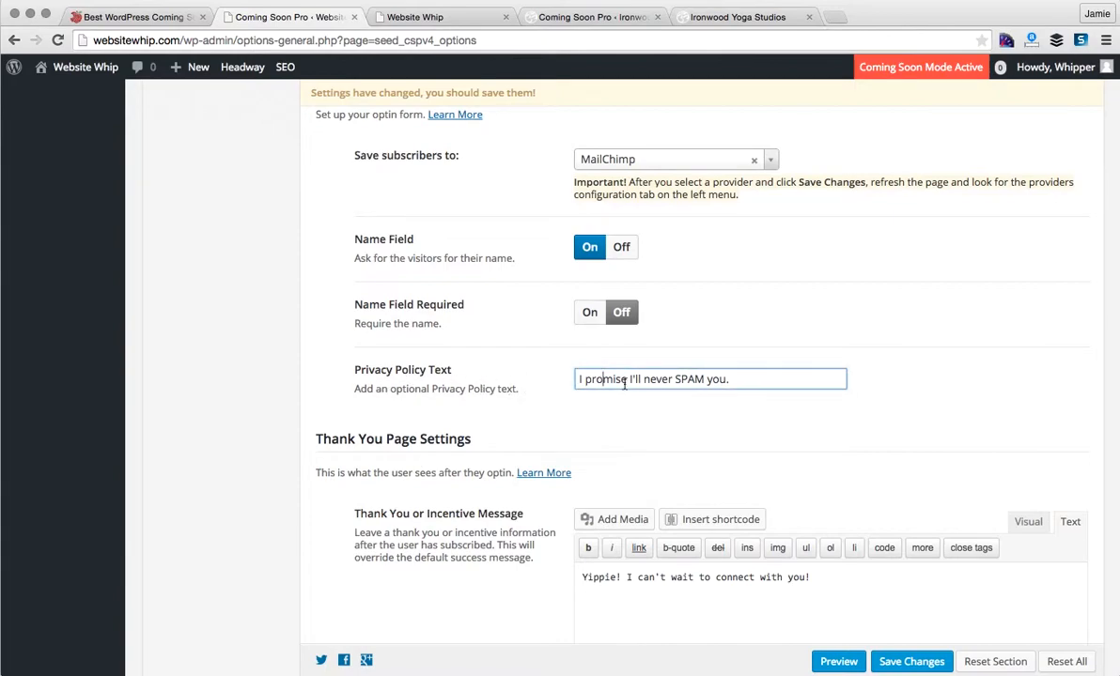
{"action": "left_click", "coordinate": [743, 381]}
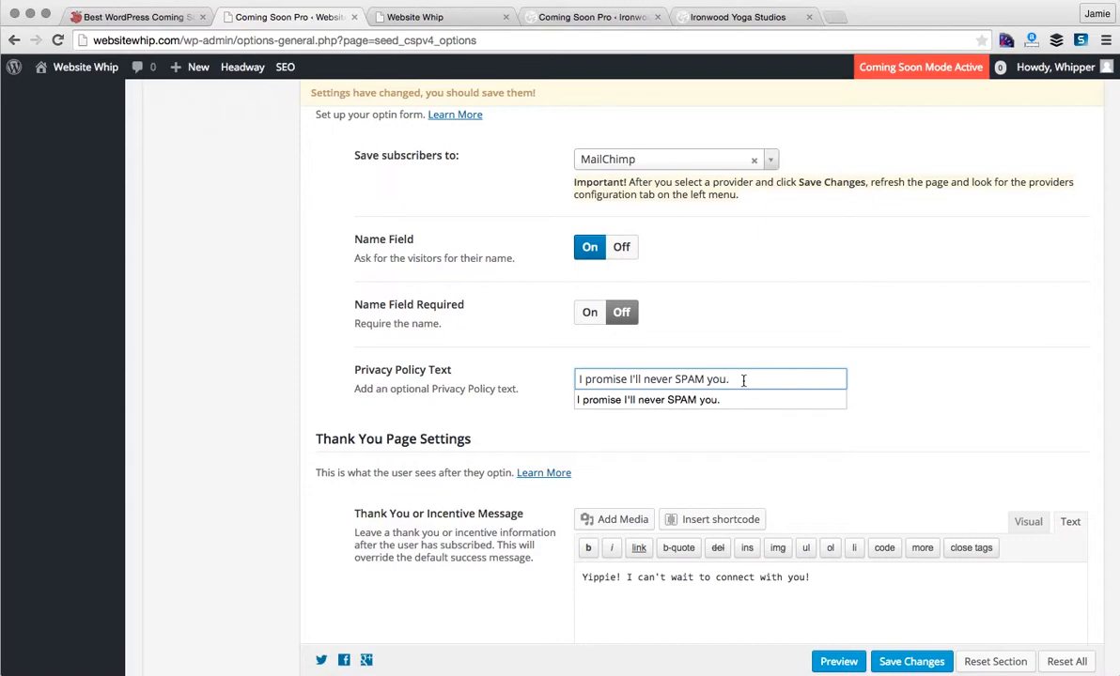
{"action": "left_click", "coordinate": [968, 367]}
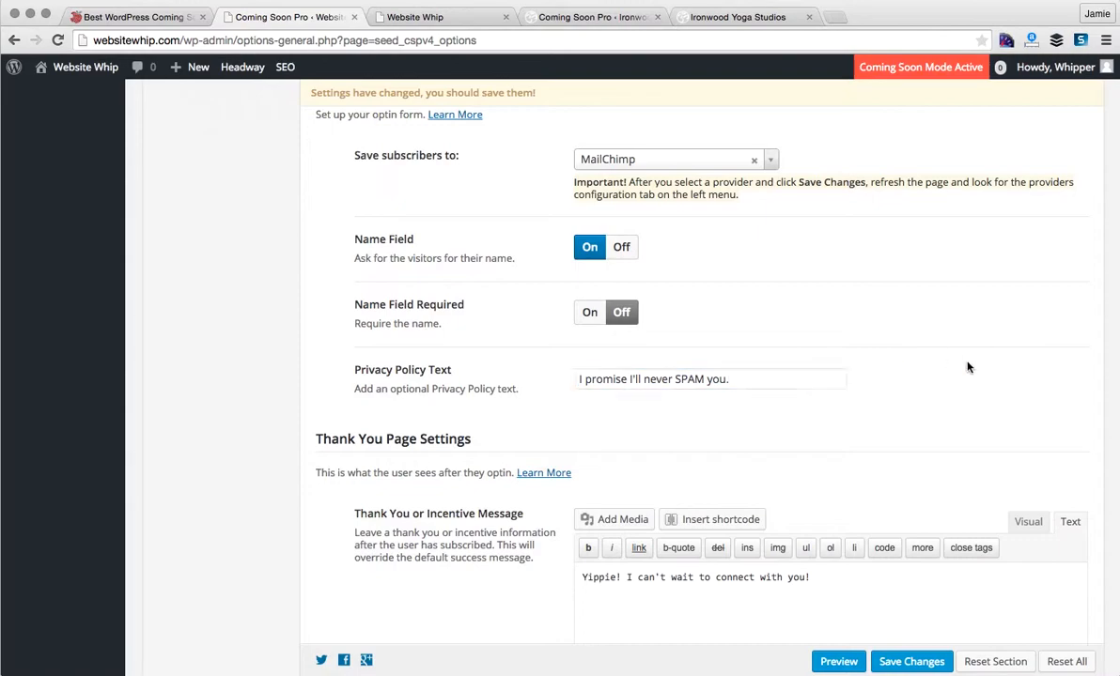
{"action": "scroll", "coordinate": [968, 367], "scroll_direction": "down", "scroll_amount": 5}
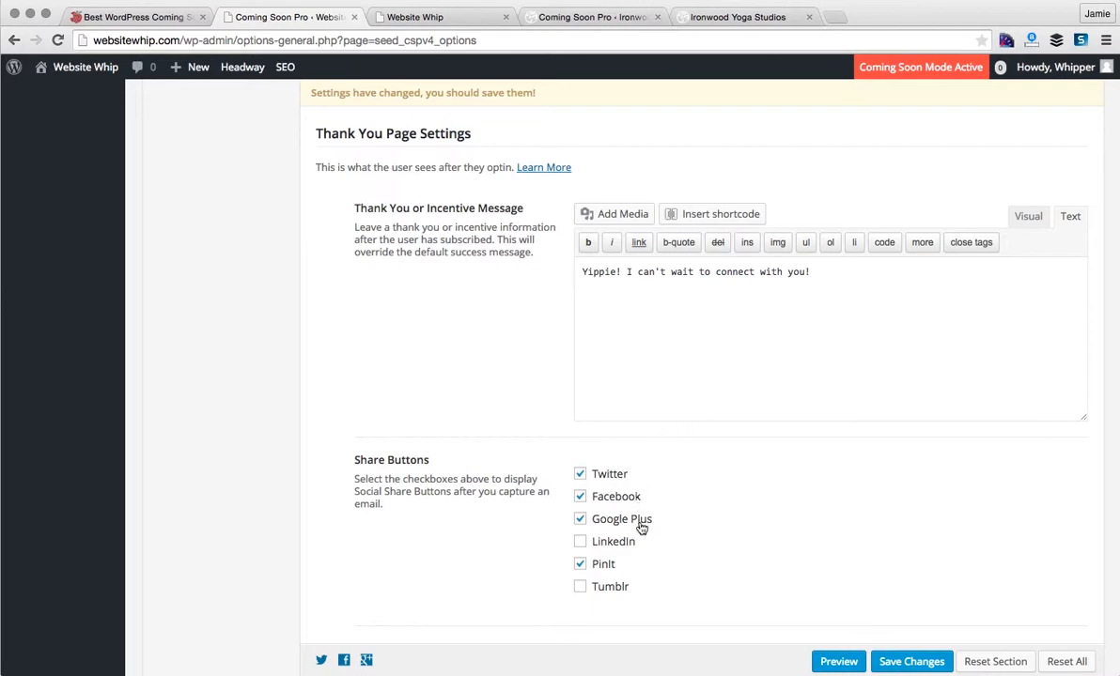
- Scroll down to the share settings and edit the optional tweet text
{"action": "scroll", "coordinate": [652, 611], "scroll_direction": "down", "scroll_amount": 2}
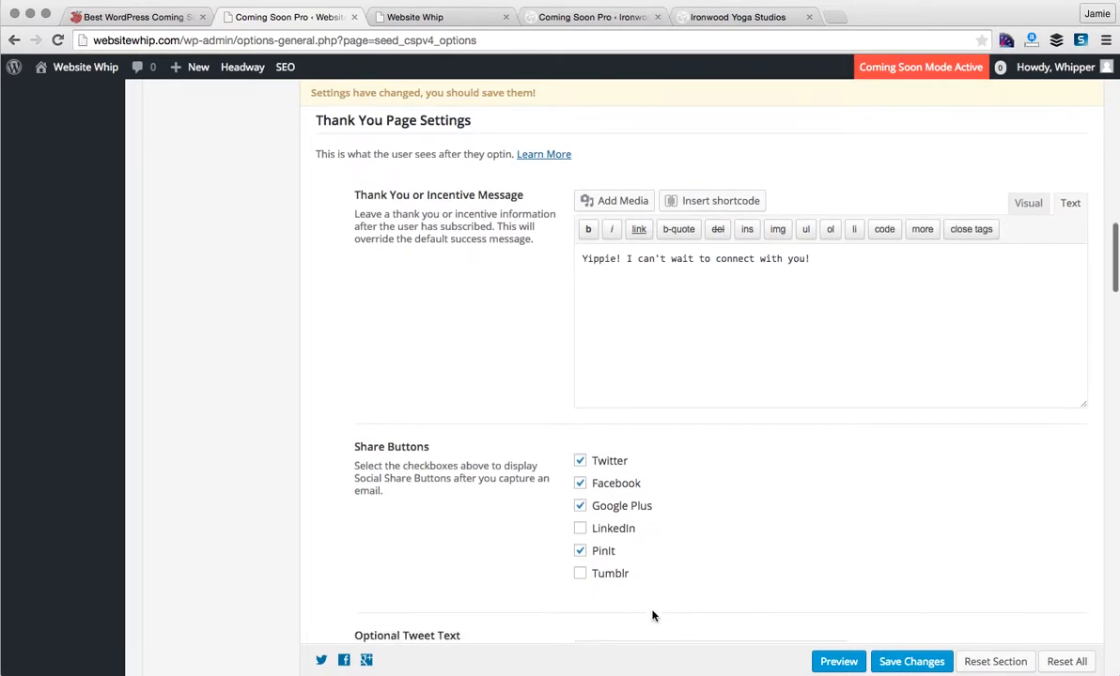
{"action": "scroll", "coordinate": [652, 616], "scroll_direction": "down", "scroll_amount": 1}
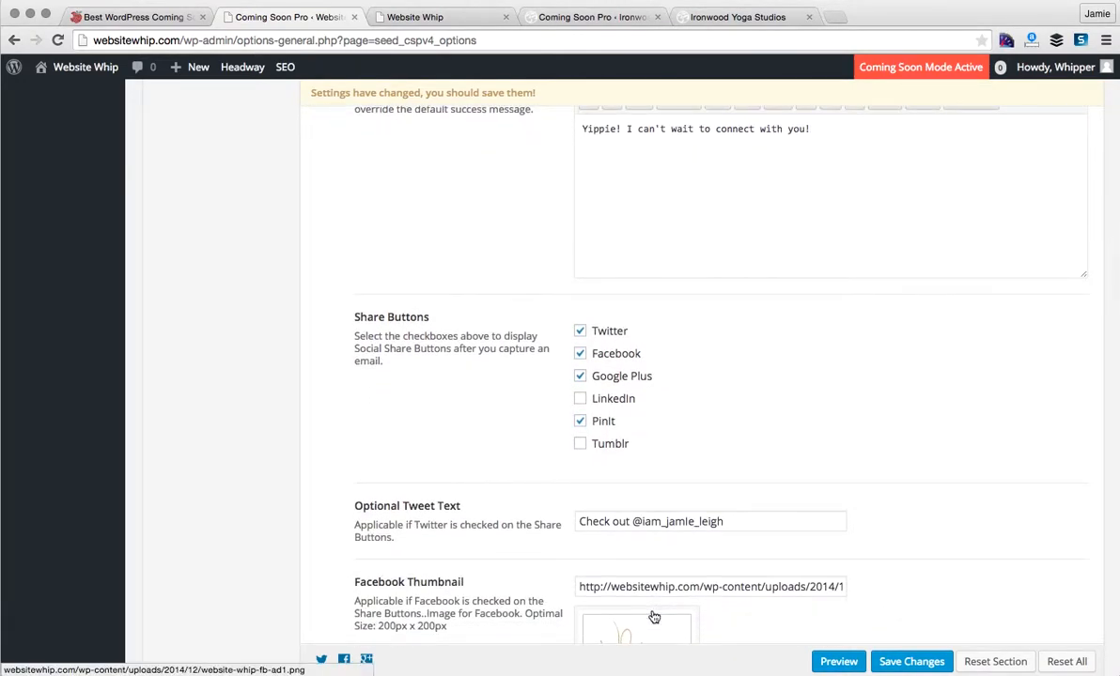
{"action": "left_click", "coordinate": [755, 521]}
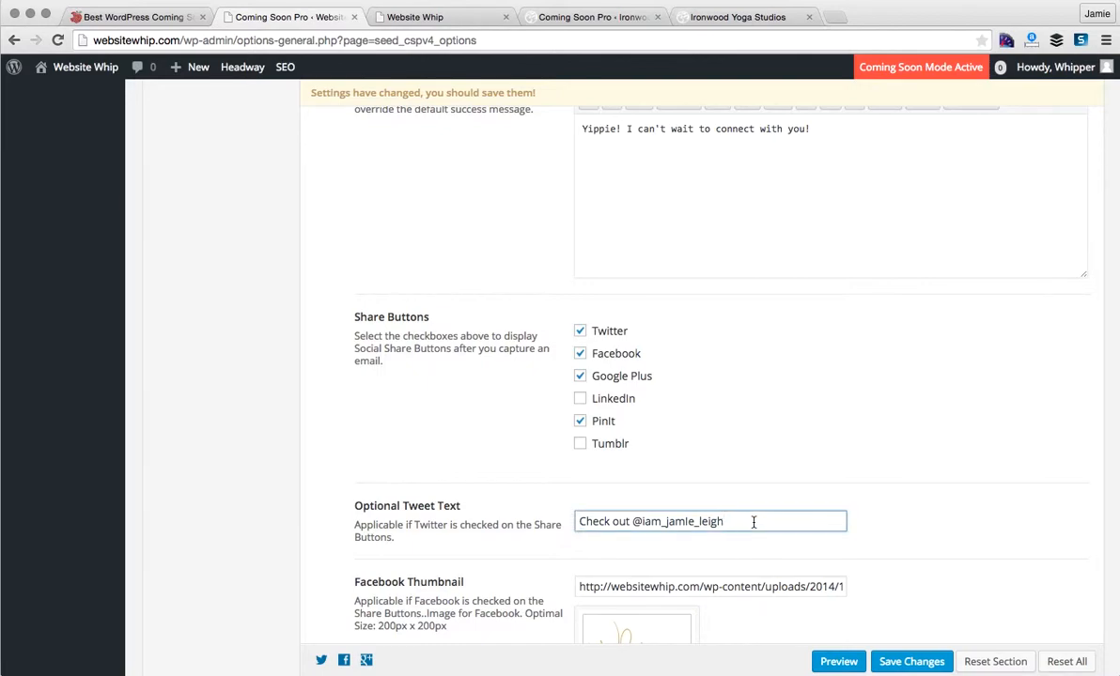
{"action": "scroll", "coordinate": [754, 524], "scroll_direction": "down", "scroll_amount": 2}
{"action": "scroll", "coordinate": [753, 523], "scroll_direction": "down", "scroll_amount": 3}
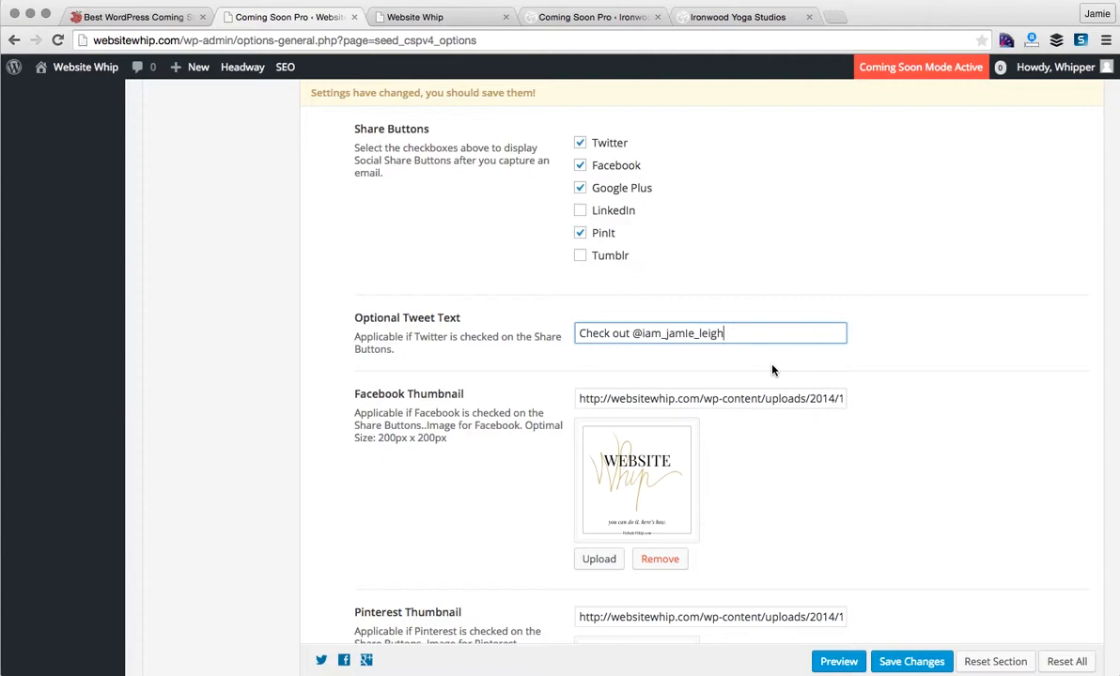
{"action": "scroll", "coordinate": [772, 369], "scroll_direction": "down", "scroll_amount": 2}
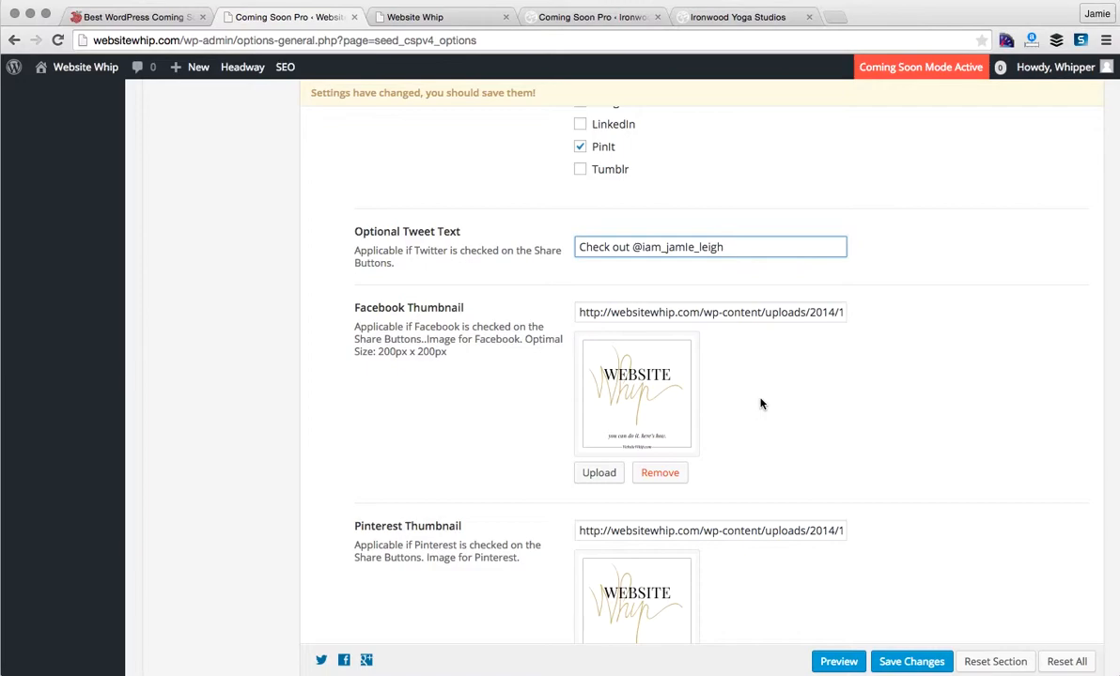
- Set website-whip-fb-ad1.png from the Media Library as the Facebook thumbnail
{"action": "left_click", "coordinate": [599, 474]}
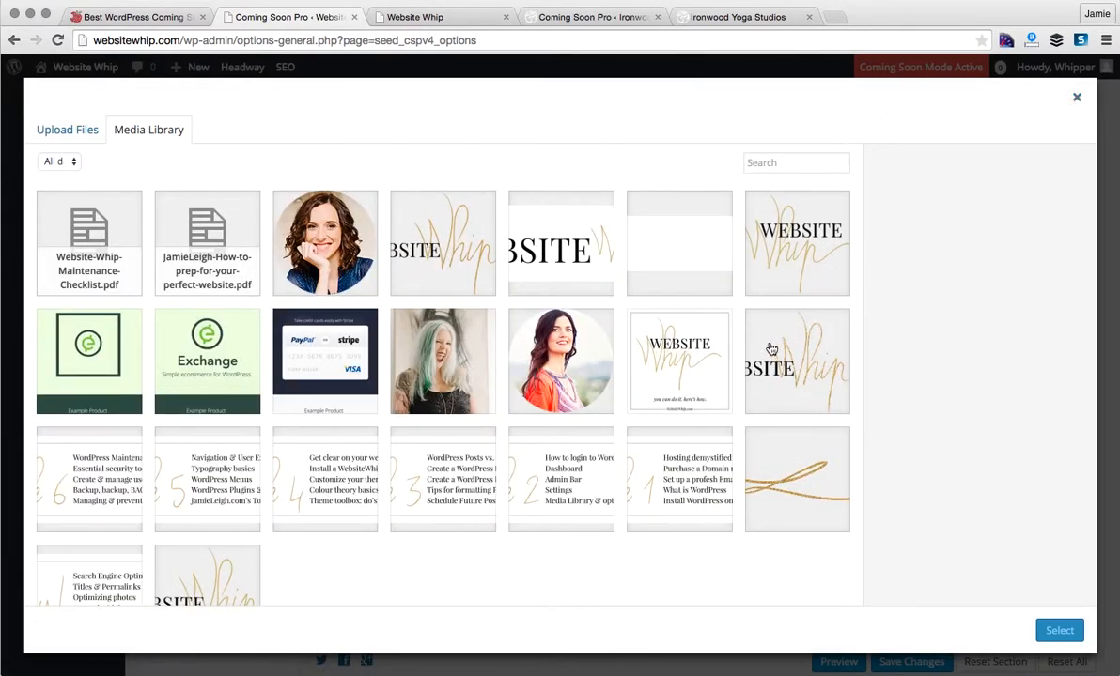
{"action": "left_click", "coordinate": [714, 372]}
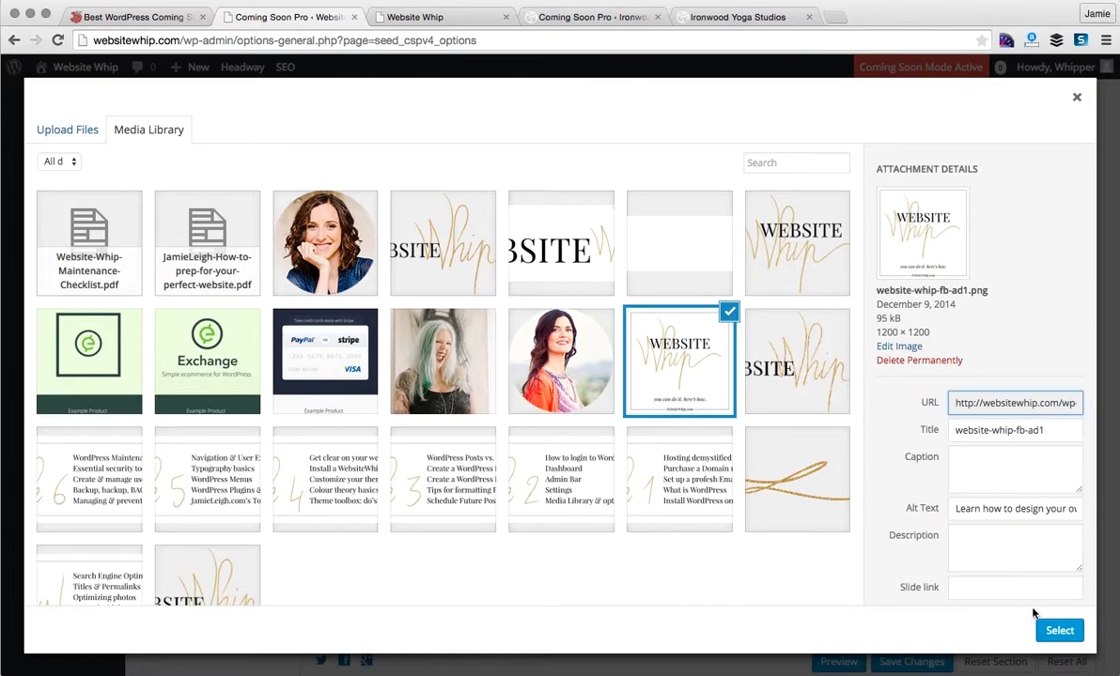
{"action": "left_click", "coordinate": [1061, 630]}
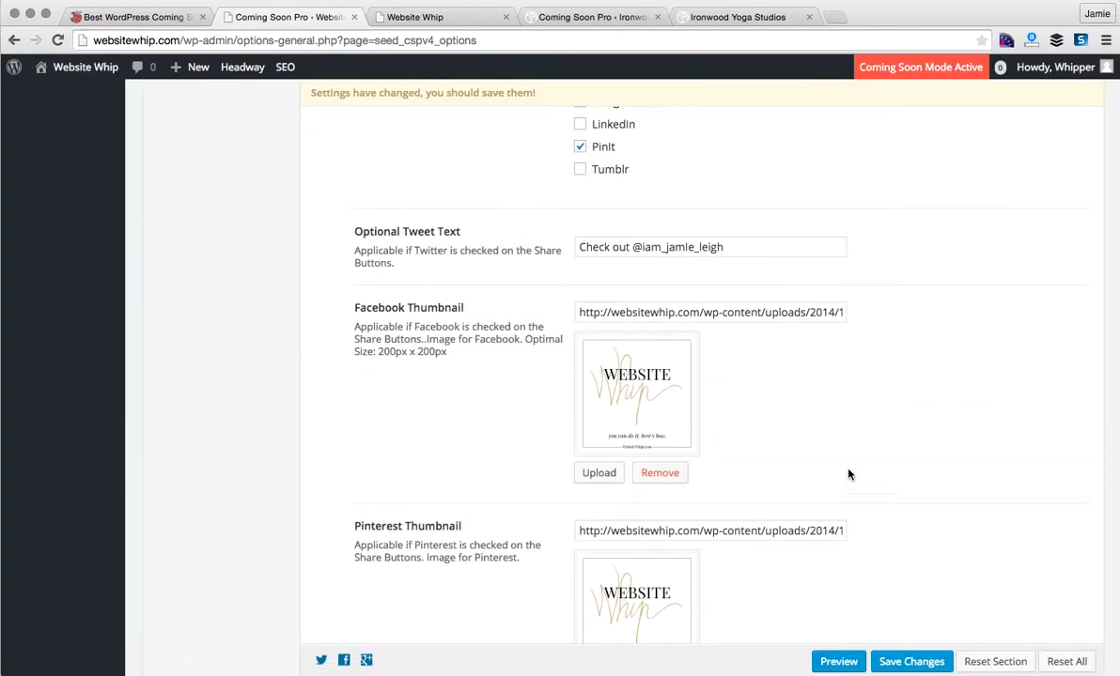
{"action": "scroll", "coordinate": [816, 453], "scroll_direction": "down", "scroll_amount": 1}
{"action": "scroll", "coordinate": [816, 454], "scroll_direction": "down", "scroll_amount": 6}
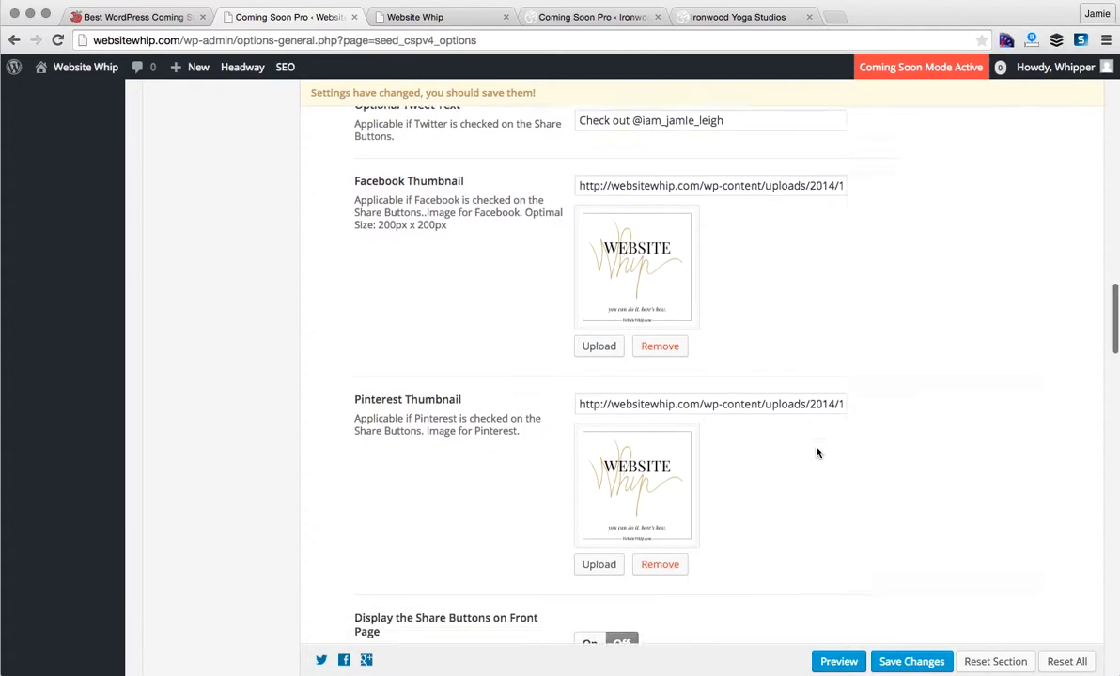
- Leave Display Share Buttons Off after toggling it, and scroll to Progress Bar Settings
{"action": "scroll", "coordinate": [816, 453], "scroll_direction": "down", "scroll_amount": 2}
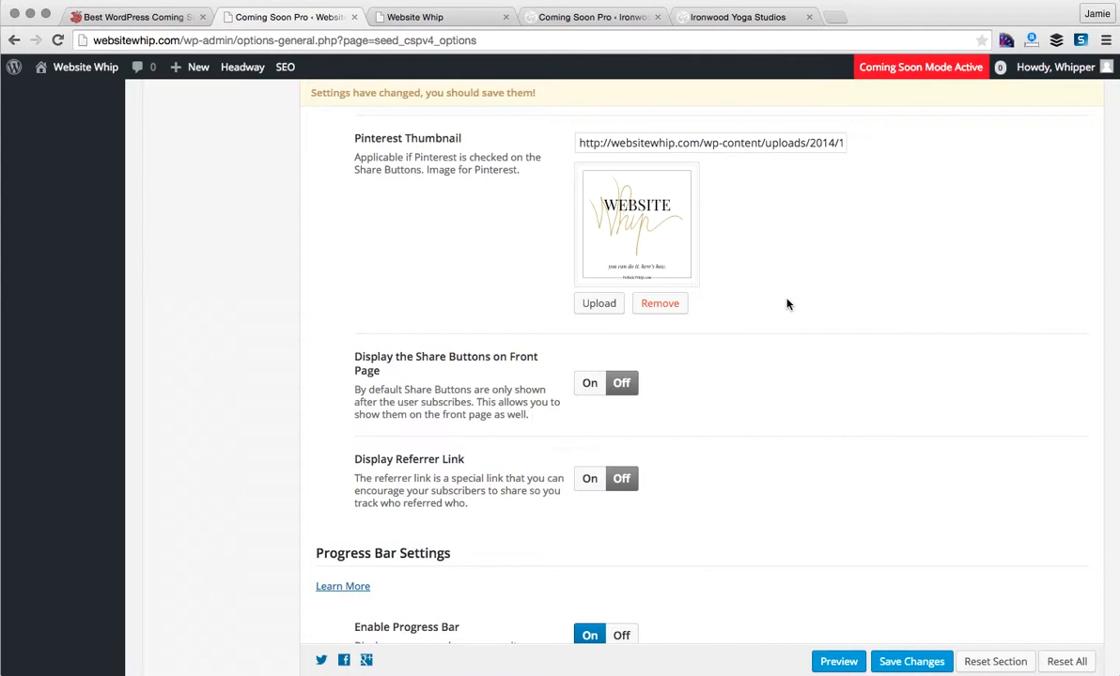
{"action": "left_click", "coordinate": [589, 383]}
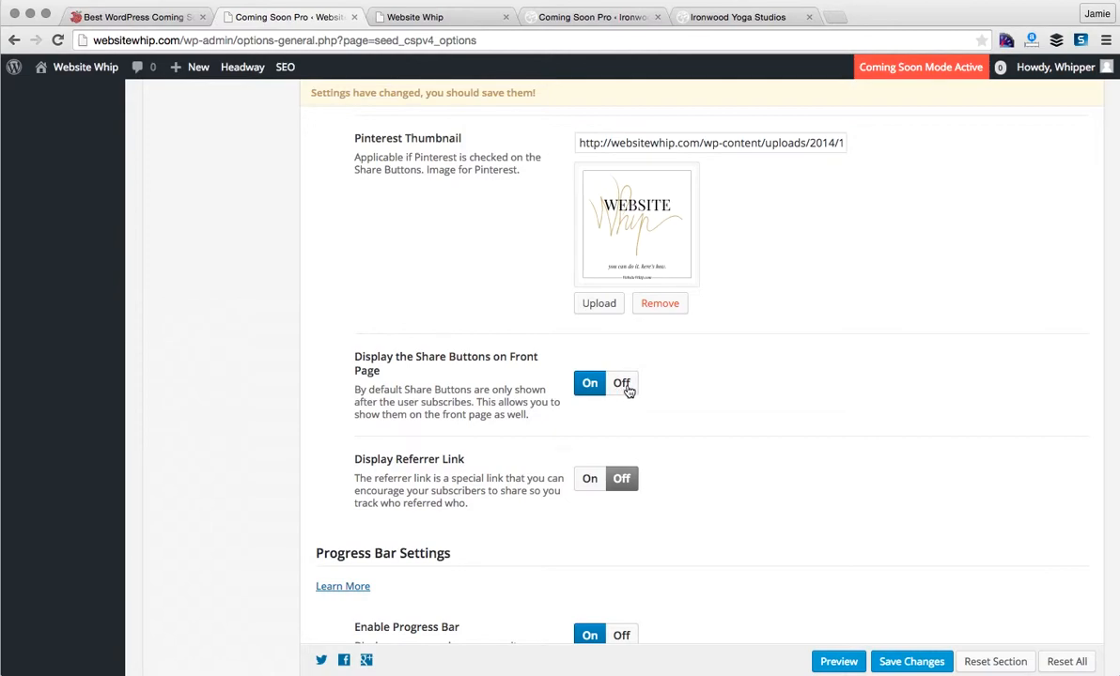
{"action": "left_click", "coordinate": [621, 387]}
{"action": "scroll", "coordinate": [706, 460], "scroll_direction": "down", "scroll_amount": 2}
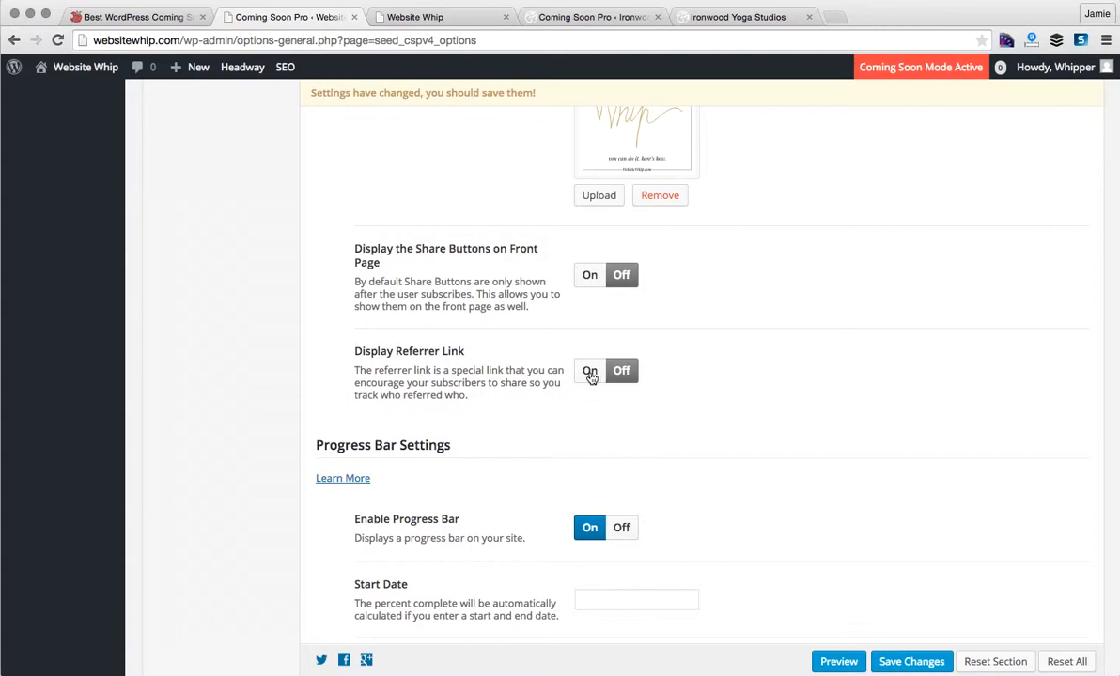
{"action": "scroll", "coordinate": [726, 431], "scroll_direction": "down", "scroll_amount": 5}
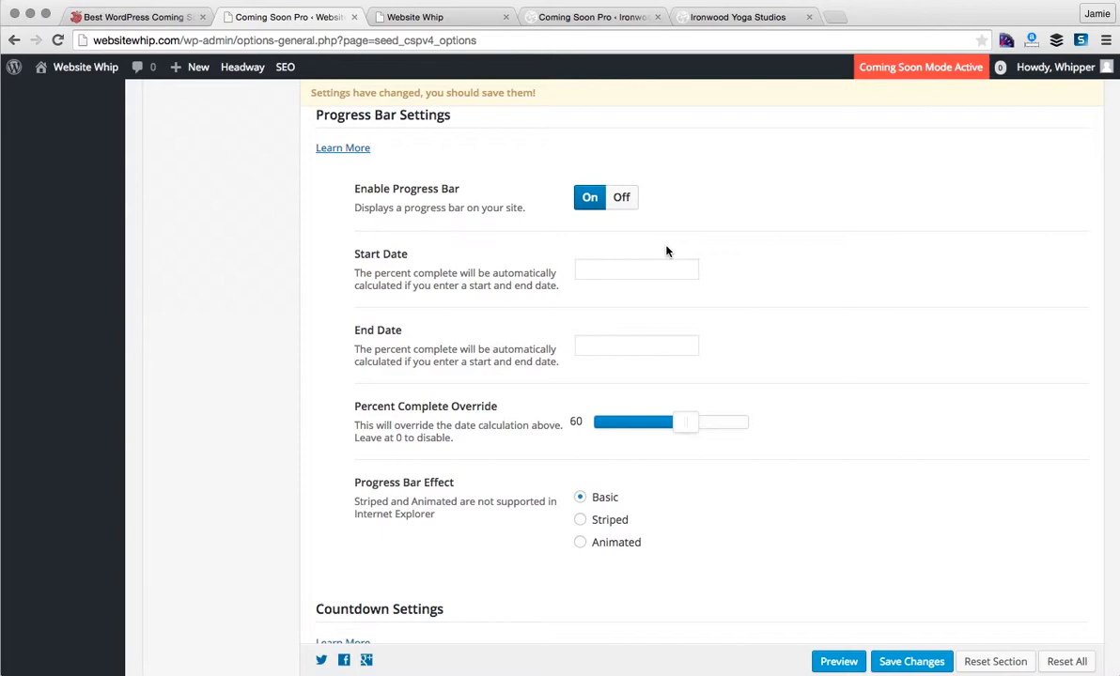
- Try progress bar start date 04/01/2015 and end date 04/30/2015
{"action": "left_click", "coordinate": [621, 198]}
{"action": "left_click", "coordinate": [589, 199]}
{"action": "left_click", "coordinate": [596, 272]}
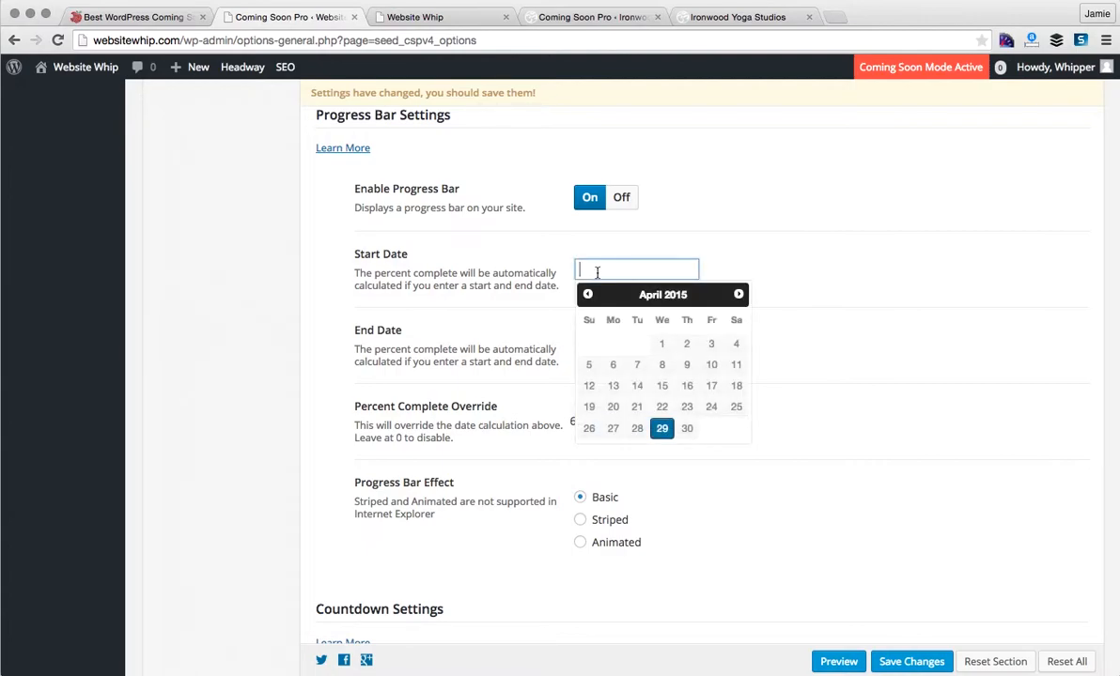
{"action": "left_click", "coordinate": [659, 343]}
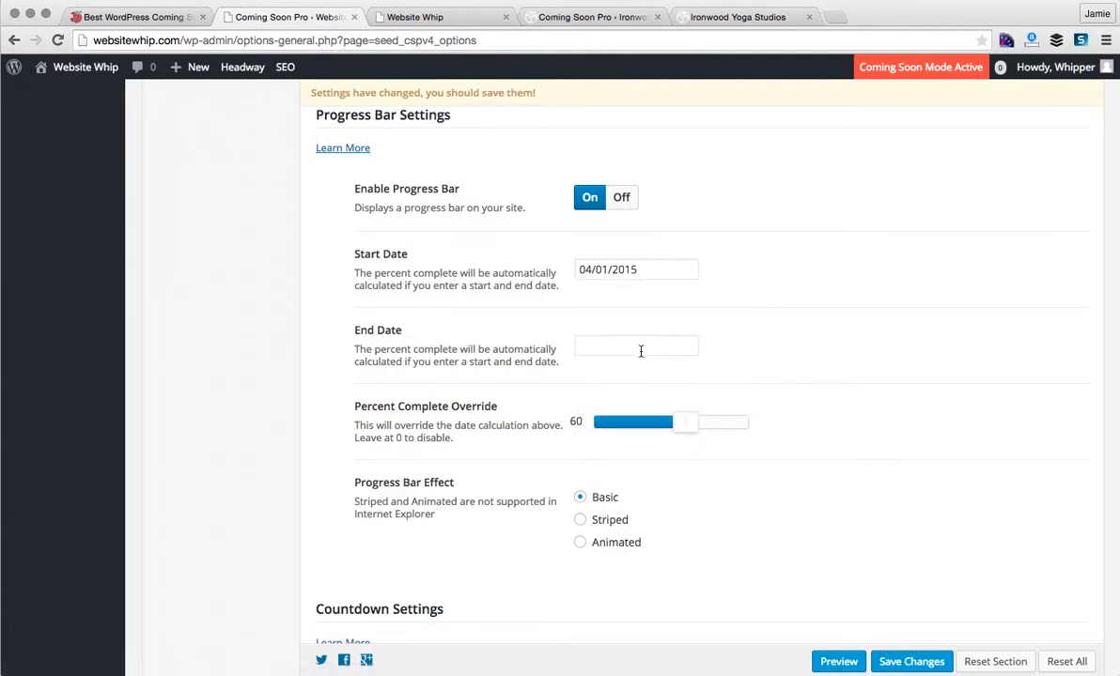
{"action": "left_click", "coordinate": [659, 345]}
{"action": "left_click", "coordinate": [686, 505]}
- Clear both progress bar dates, drag Percent Complete to 86, and turn the progress bar off
{"action": "left_click", "coordinate": [640, 344]}
{"action": "key", "text": "BackSpace"}
{"action": "key", "text": "BackSpace"}
{"action": "key", "text": "BackSpace"}
{"action": "key", "text": "BackSpace"}
{"action": "key", "text": "BackSpace"}
{"action": "key", "text": "BackSpace"}
{"action": "key", "text": "BackSpace"}
{"action": "key", "text": "BackSpace"}
{"action": "key", "text": "BackSpace"}
{"action": "key", "text": "BackSpace"}
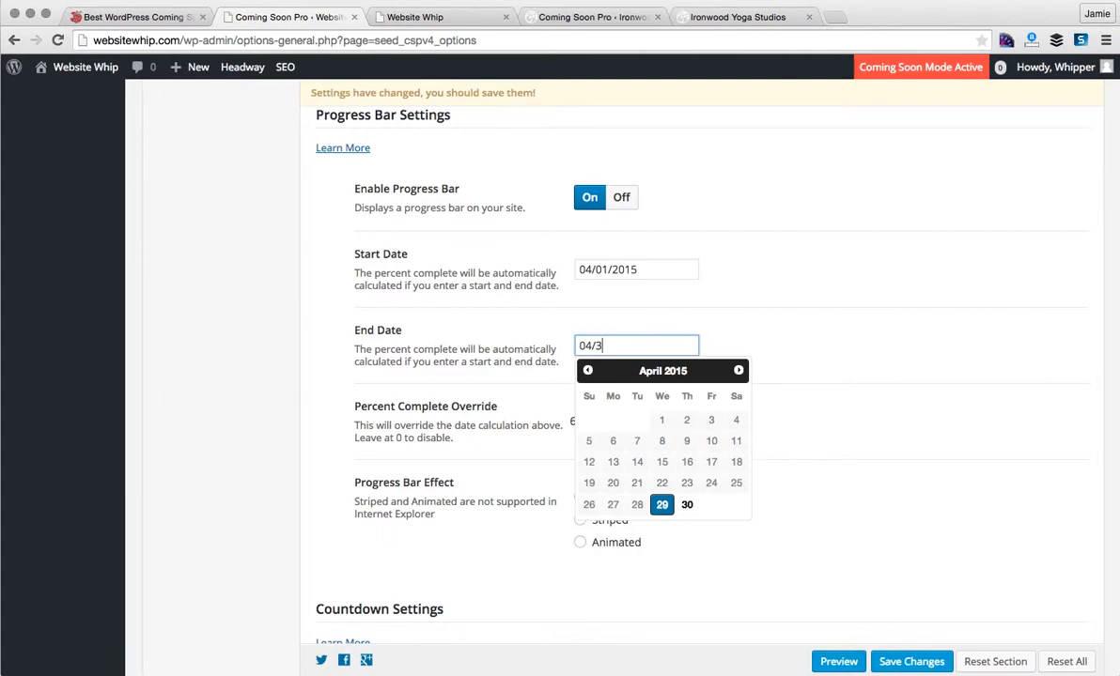
{"action": "left_click", "coordinate": [652, 269]}
{"action": "left_click_drag", "start_coordinate": [651, 269], "coordinate": [519, 274]}
{"action": "key", "text": "BackSpace"}
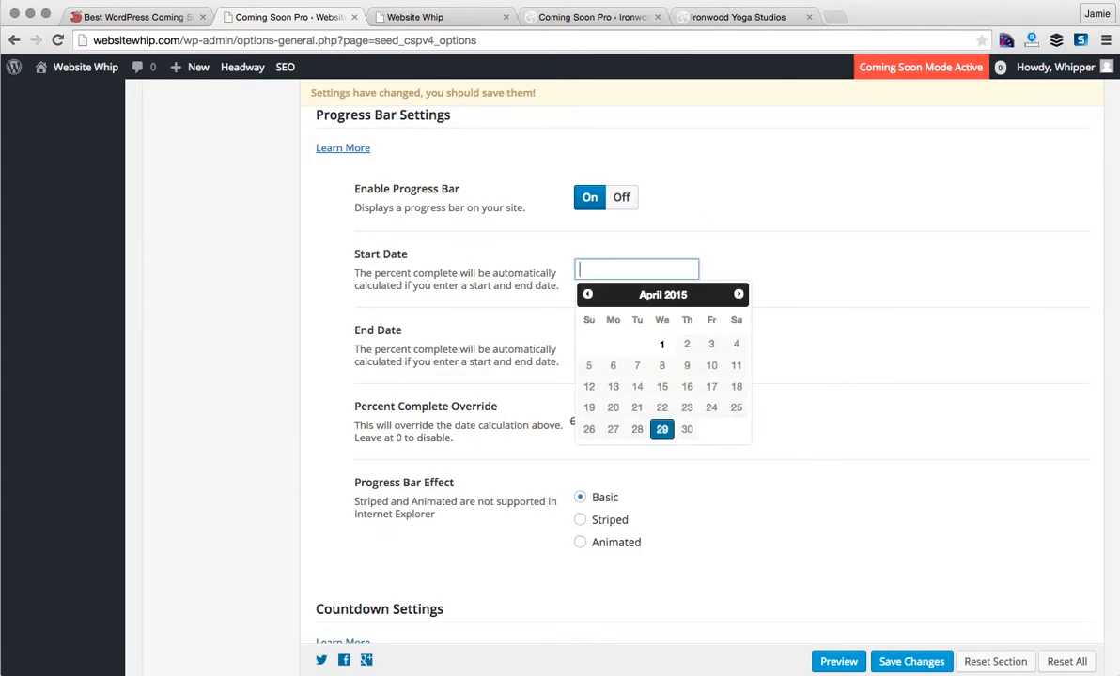
{"action": "left_click", "coordinate": [691, 238]}
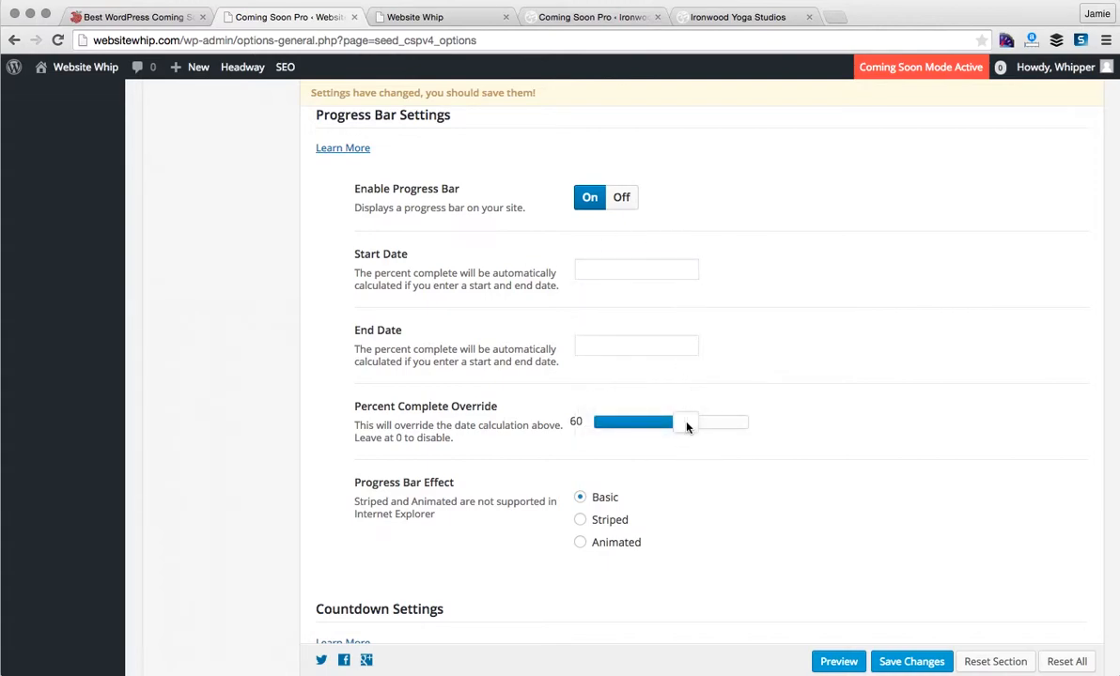
{"action": "left_click_drag", "start_coordinate": [687, 427], "coordinate": [572, 421]}
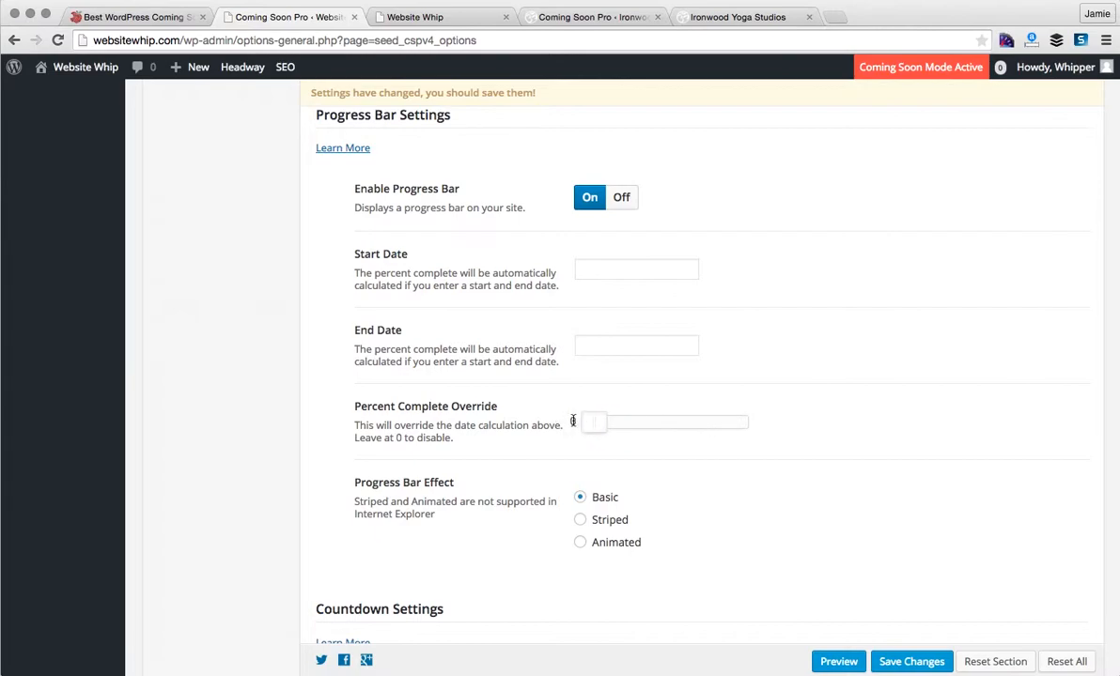
{"action": "left_click", "coordinate": [622, 199]}
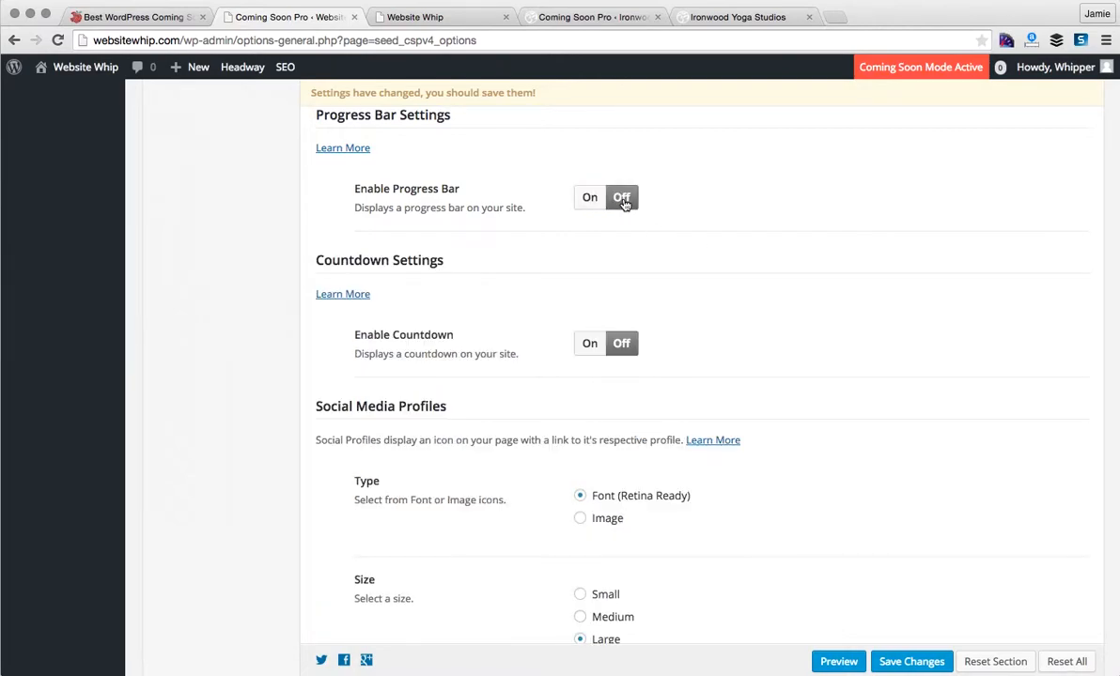
- Turn the countdown on, set its end date to 05/01/2015, then switch it back off
{"action": "left_click", "coordinate": [589, 348]}
{"action": "scroll", "coordinate": [742, 380], "scroll_direction": "down", "scroll_amount": 2}
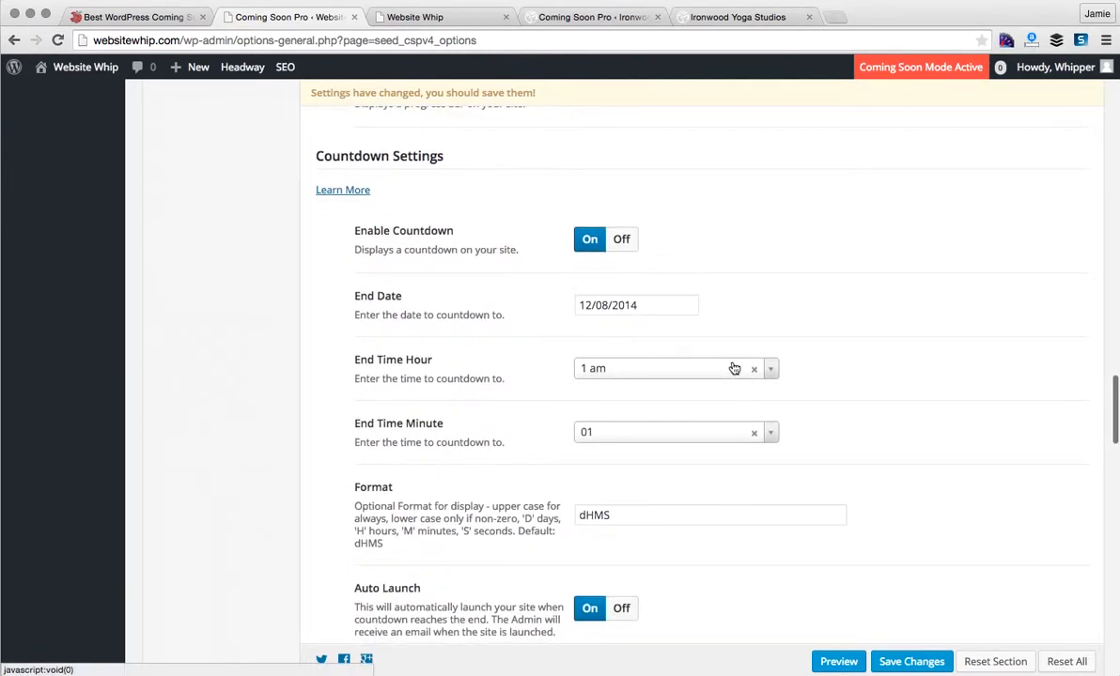
{"action": "left_click", "coordinate": [669, 305]}
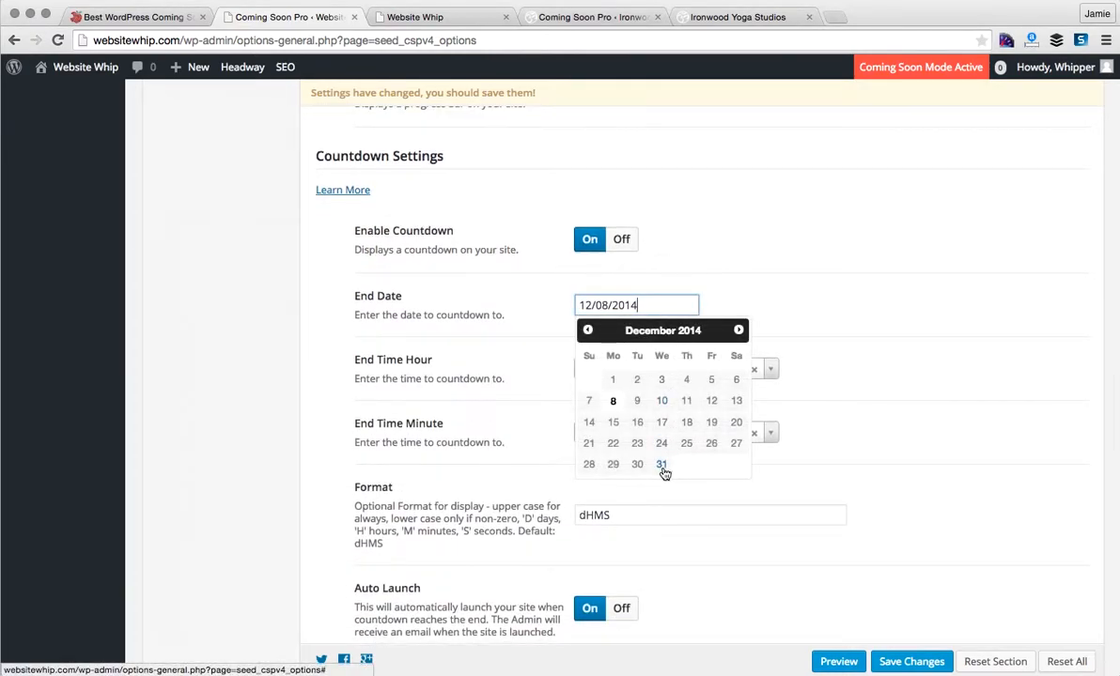
{"action": "left_click", "coordinate": [738, 330]}
{"action": "left_click", "coordinate": [739, 329]}
{"action": "left_click", "coordinate": [739, 330]}
{"action": "left_click", "coordinate": [738, 330]}
{"action": "left_click", "coordinate": [738, 330]}
{"action": "left_click", "coordinate": [713, 381]}
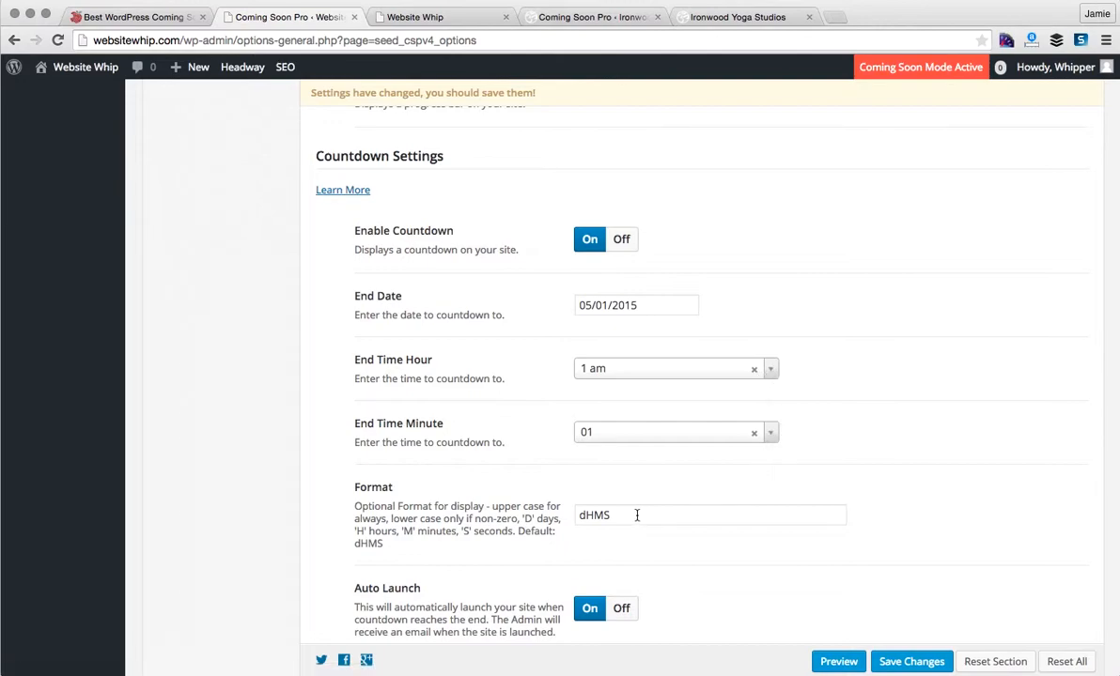
{"action": "scroll", "coordinate": [657, 522], "scroll_direction": "down", "scroll_amount": 3}
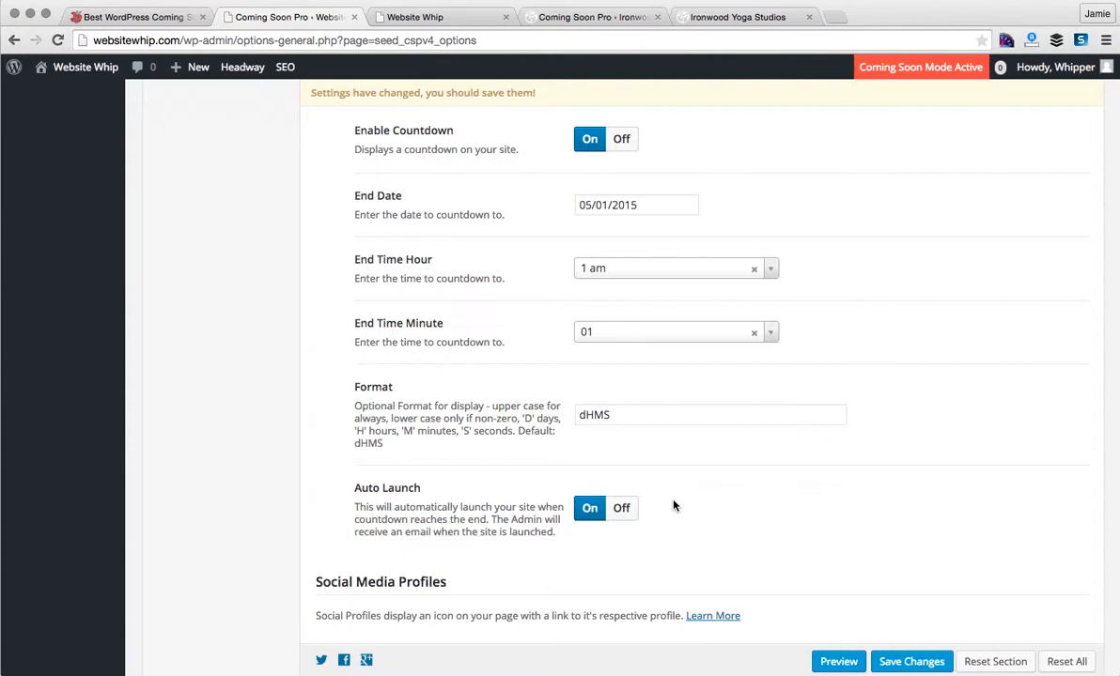
{"action": "left_click", "coordinate": [621, 139]}
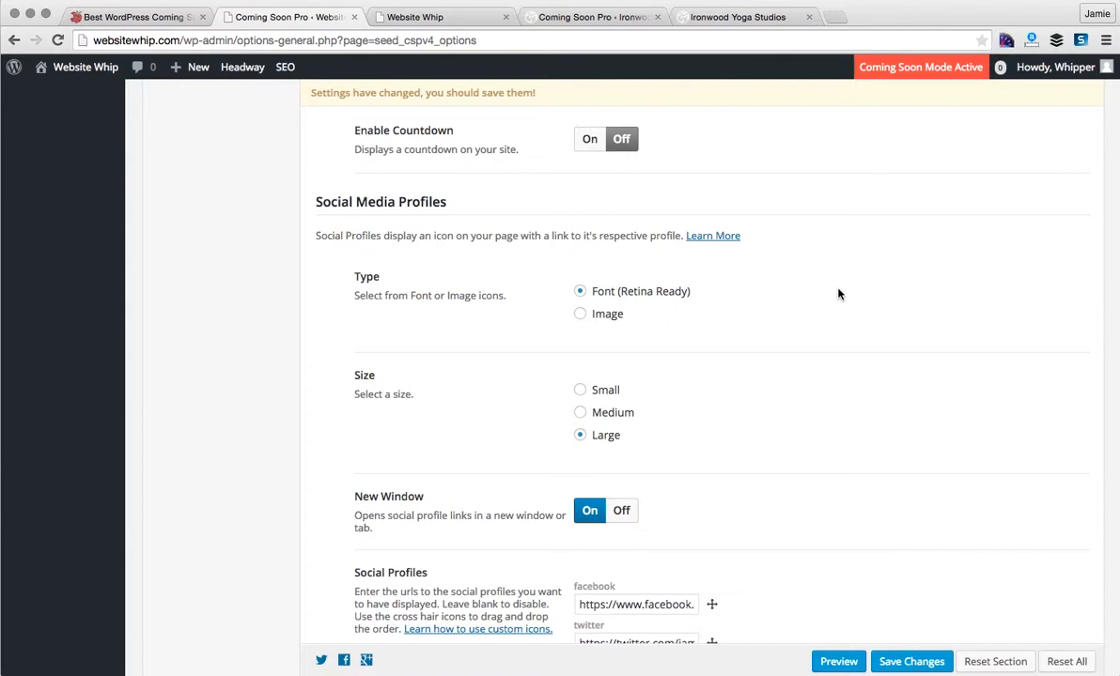
- Drag pinterest above twitter so profiles read Facebook, Pinterest, Twitter, Instagram
{"action": "scroll", "coordinate": [838, 294], "scroll_direction": "down", "scroll_amount": 3}
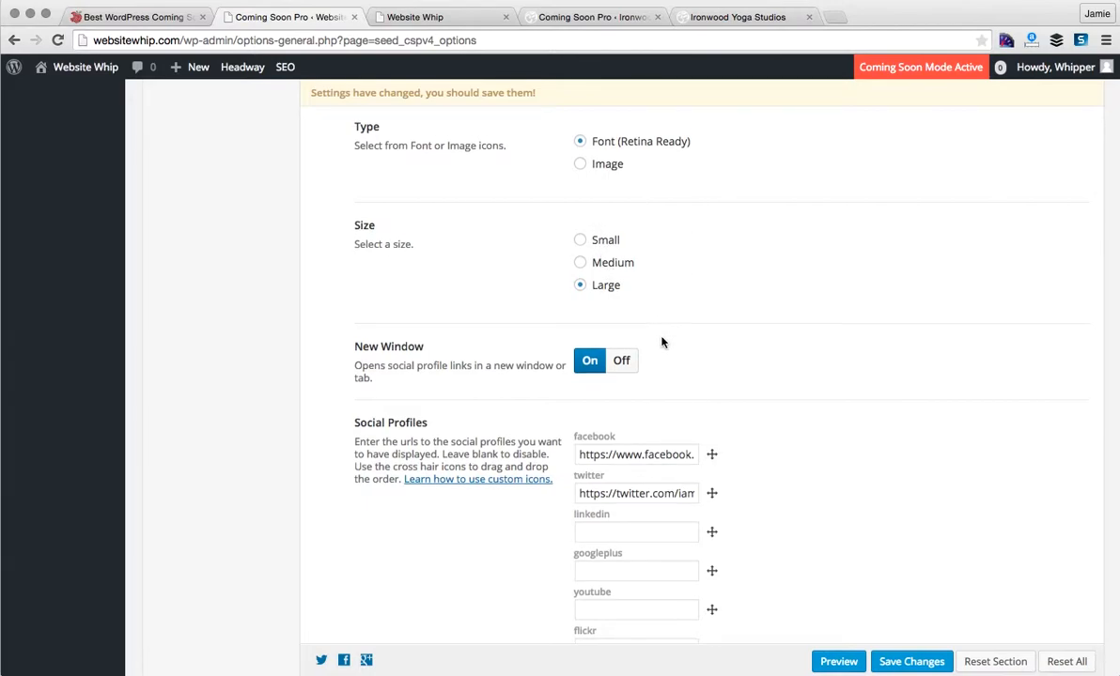
{"action": "scroll", "coordinate": [662, 342], "scroll_direction": "down", "scroll_amount": 1}
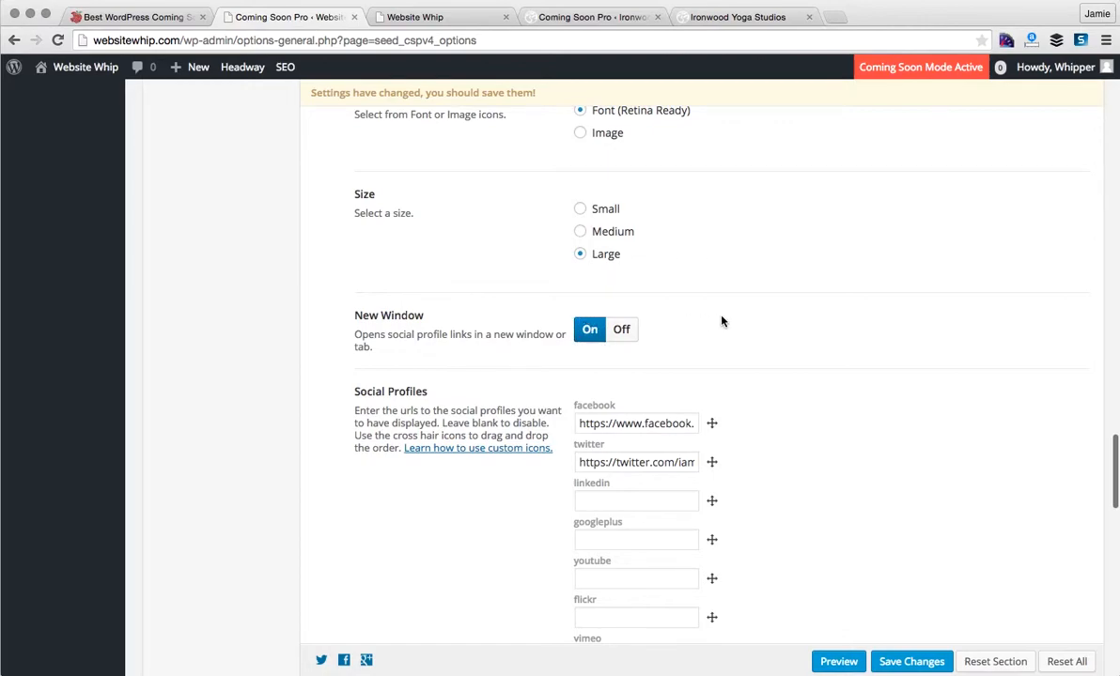
{"action": "scroll", "coordinate": [742, 383], "scroll_direction": "down", "scroll_amount": 3}
{"action": "scroll", "coordinate": [741, 383], "scroll_direction": "down", "scroll_amount": 1}
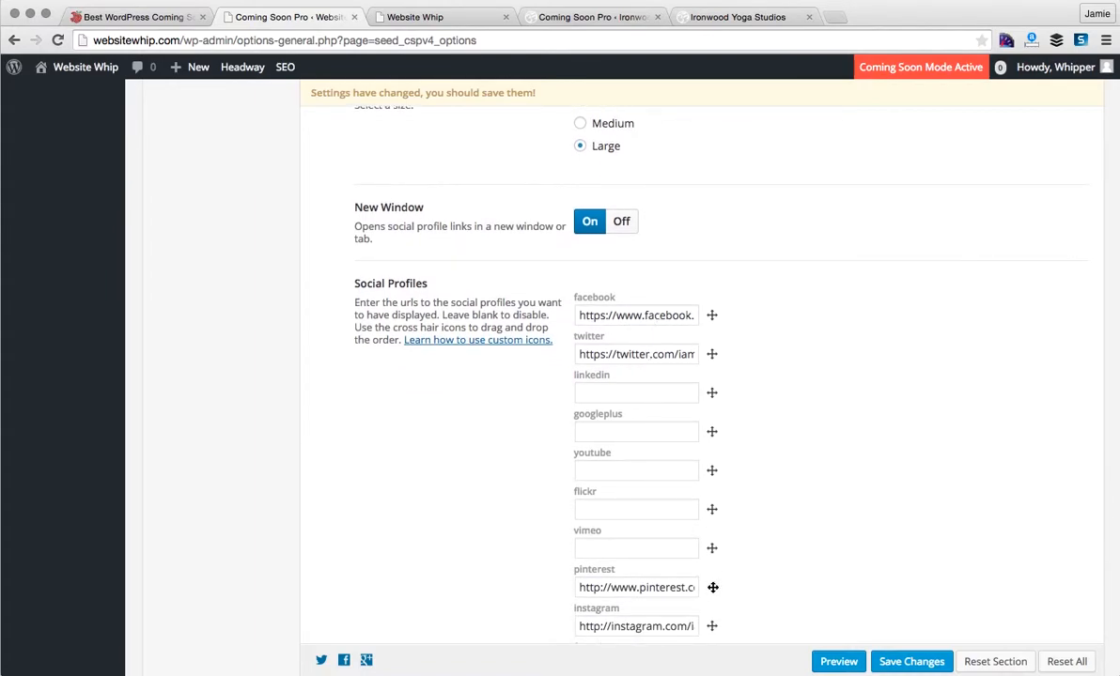
{"action": "left_click_drag", "start_coordinate": [712, 587], "coordinate": [709, 381]}
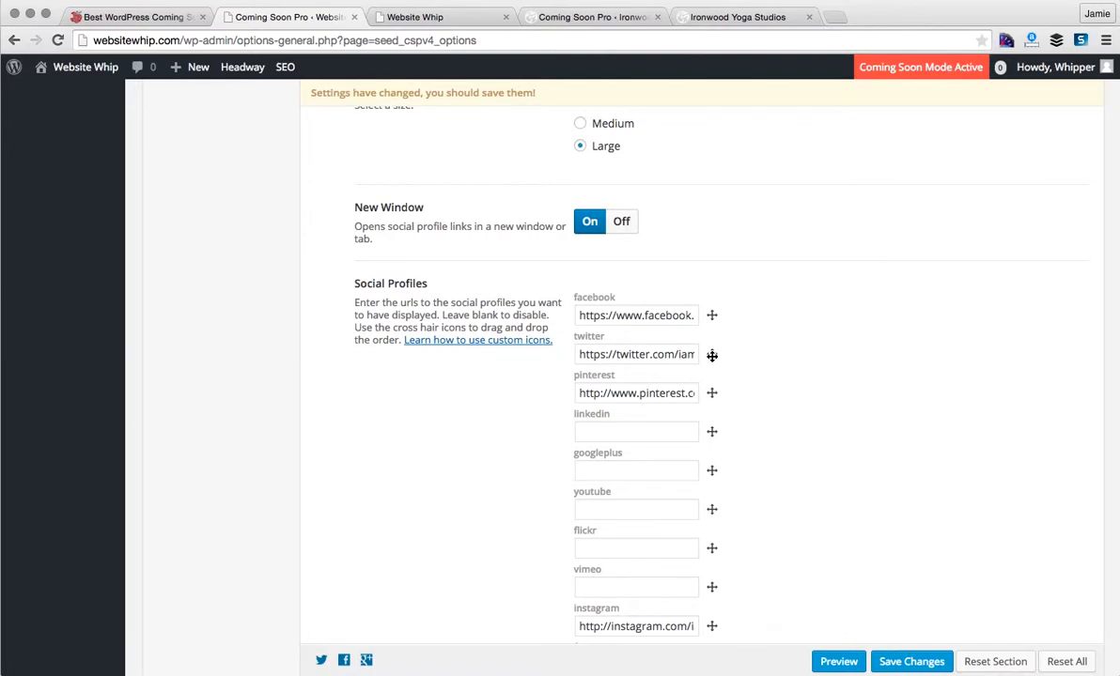
{"action": "left_click_drag", "start_coordinate": [712, 355], "coordinate": [713, 395]}
{"action": "scroll", "coordinate": [723, 465], "scroll_direction": "down", "scroll_amount": 10}
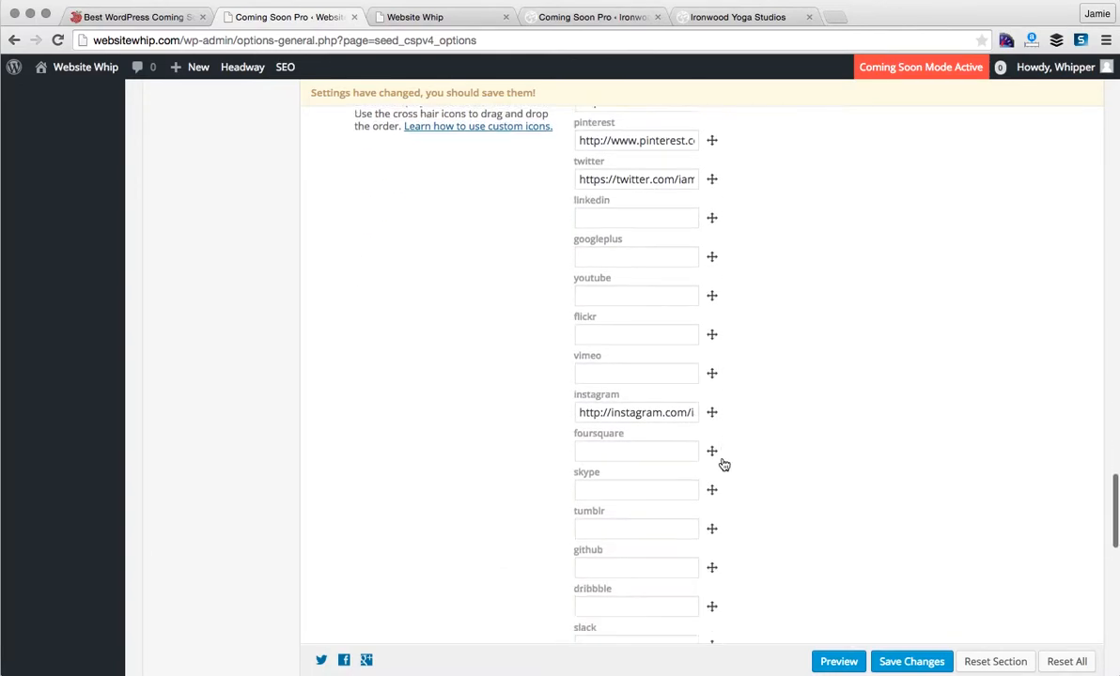
{"action": "scroll", "coordinate": [723, 459], "scroll_direction": "down", "scroll_amount": 5}
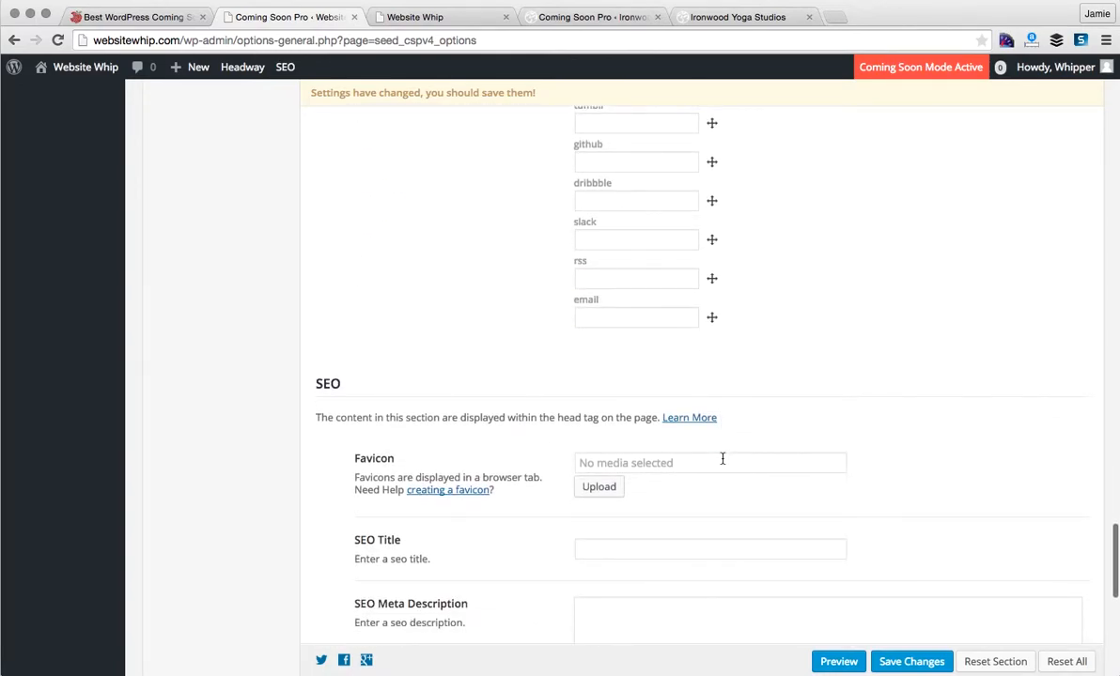
{"action": "scroll", "coordinate": [723, 458], "scroll_direction": "down", "scroll_amount": 1}
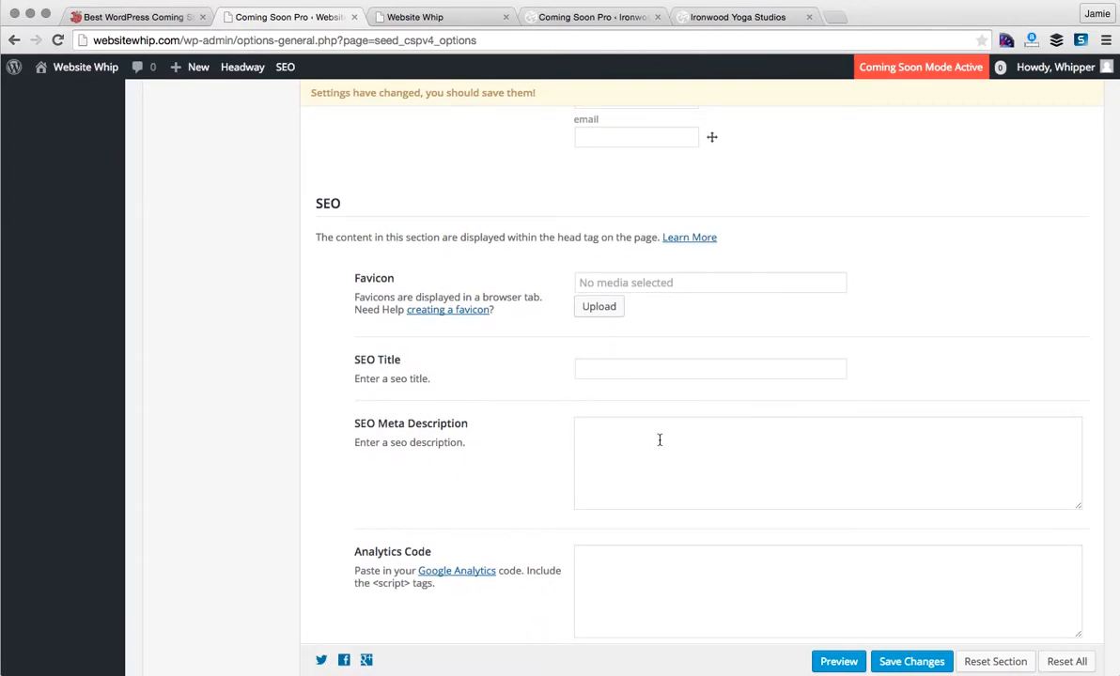
{"action": "scroll", "coordinate": [532, 475], "scroll_direction": "down", "scroll_amount": 3}
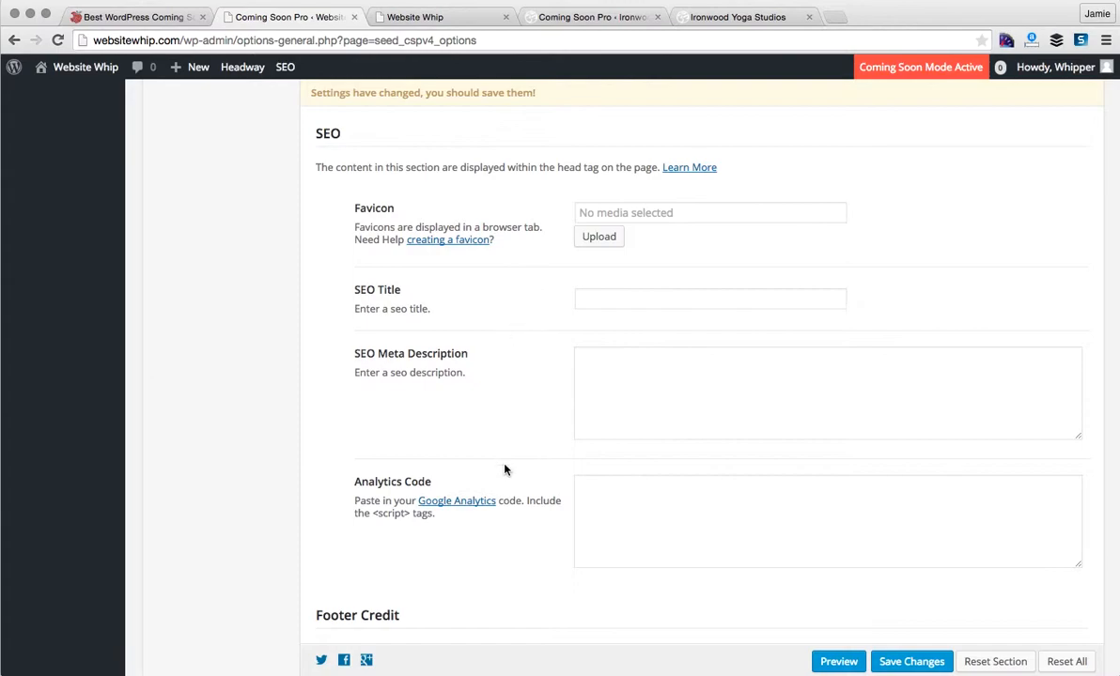
{"action": "scroll", "coordinate": [504, 470], "scroll_direction": "down", "scroll_amount": 3}
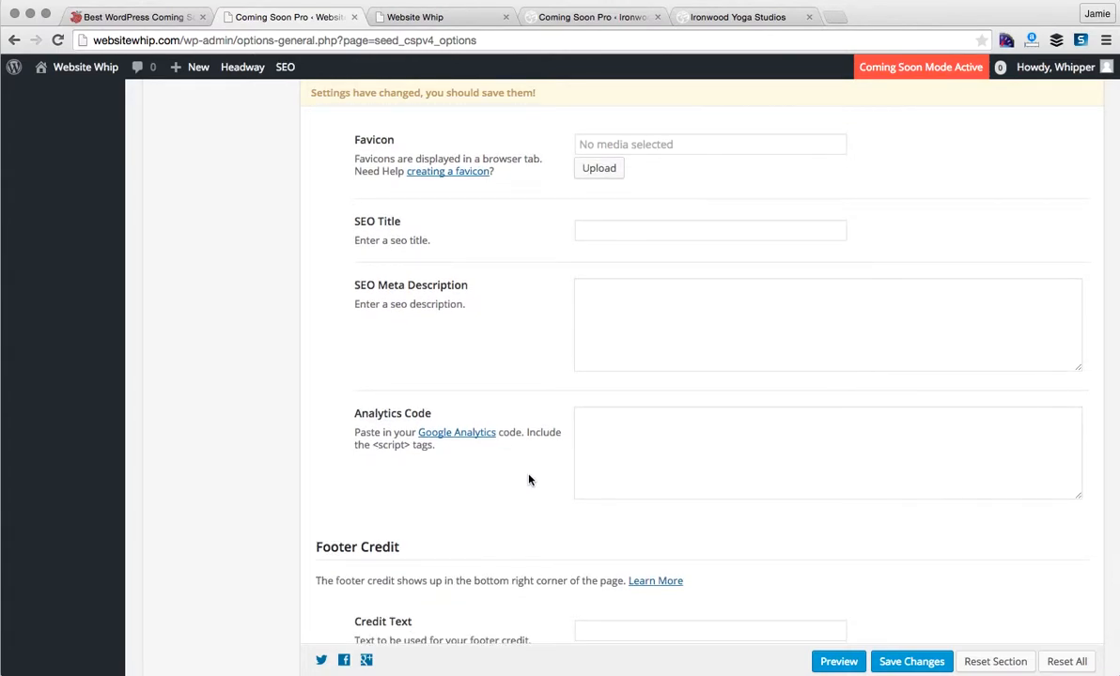
{"action": "scroll", "coordinate": [615, 469], "scroll_direction": "down", "scroll_amount": 10}
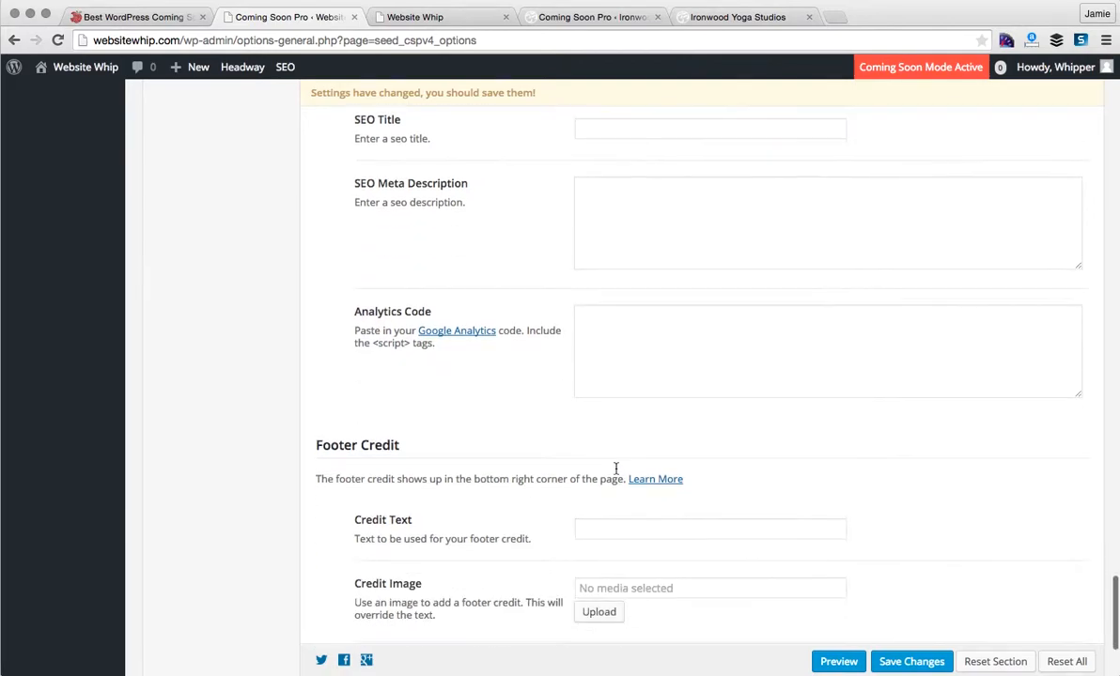
{"action": "scroll", "coordinate": [617, 474], "scroll_direction": "down", "scroll_amount": 3}
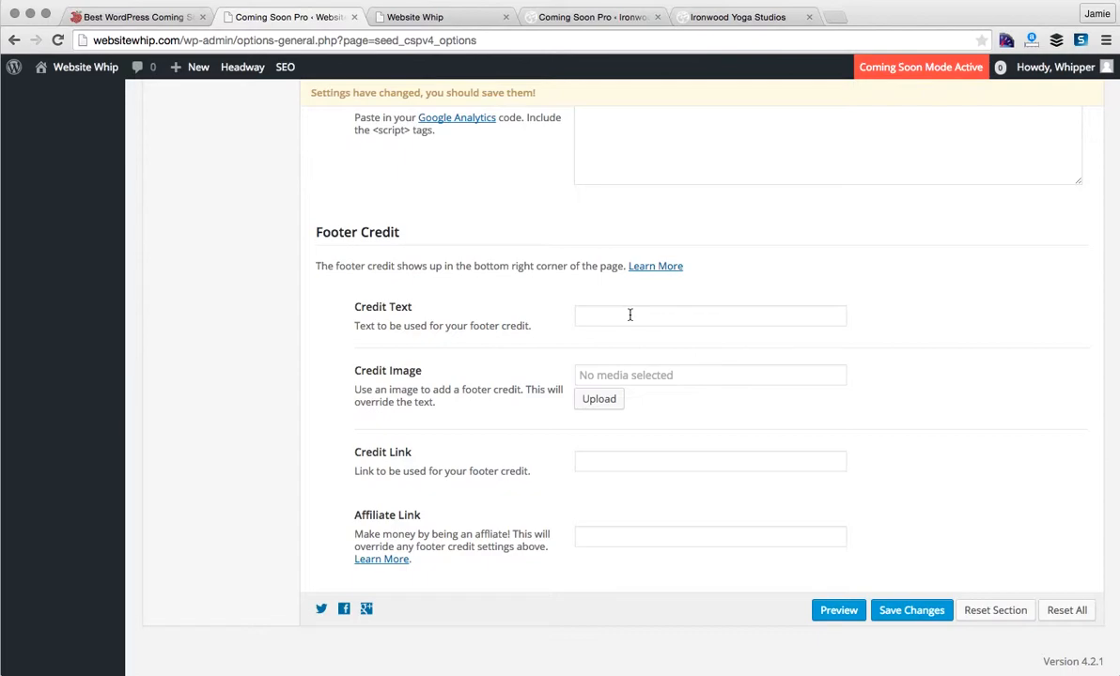
{"action": "scroll", "coordinate": [748, 413], "scroll_direction": "up", "scroll_amount": 5}
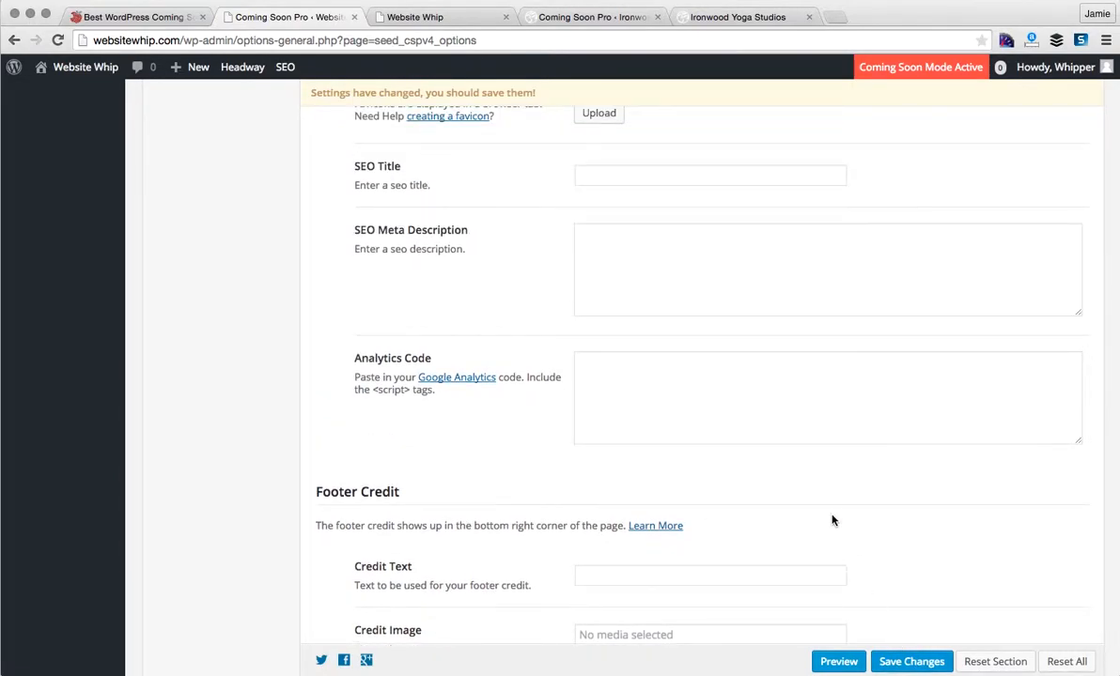
{"action": "scroll", "coordinate": [832, 519], "scroll_direction": "up", "scroll_amount": 20}
{"action": "scroll", "coordinate": [832, 520], "scroll_direction": "up", "scroll_amount": 5}
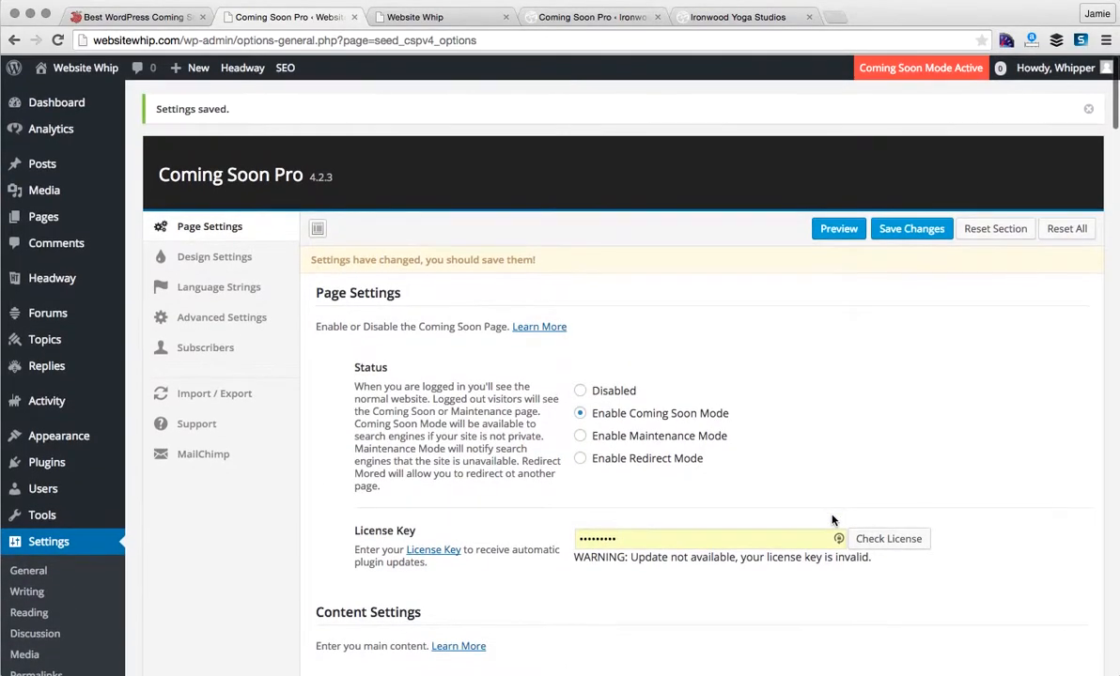
- Scroll through the Design Settings background options, then view the Website Whip preview page
{"action": "left_click", "coordinate": [251, 263]}
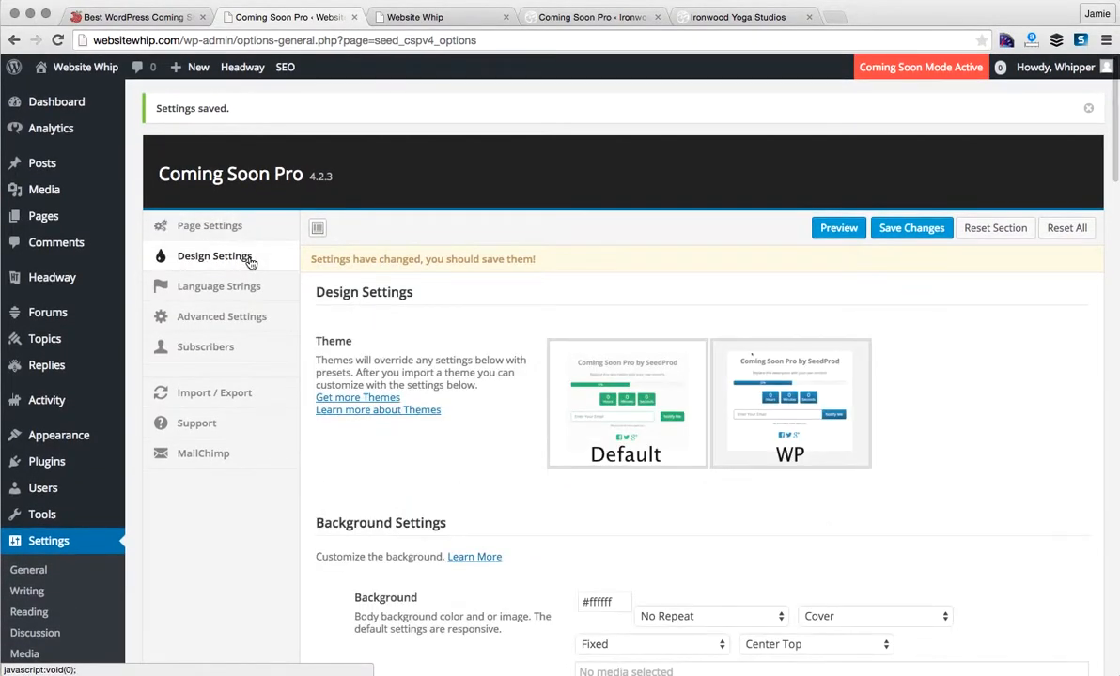
{"action": "scroll", "coordinate": [1035, 375], "scroll_direction": "down", "scroll_amount": 1}
{"action": "scroll", "coordinate": [1035, 375], "scroll_direction": "down", "scroll_amount": 4}
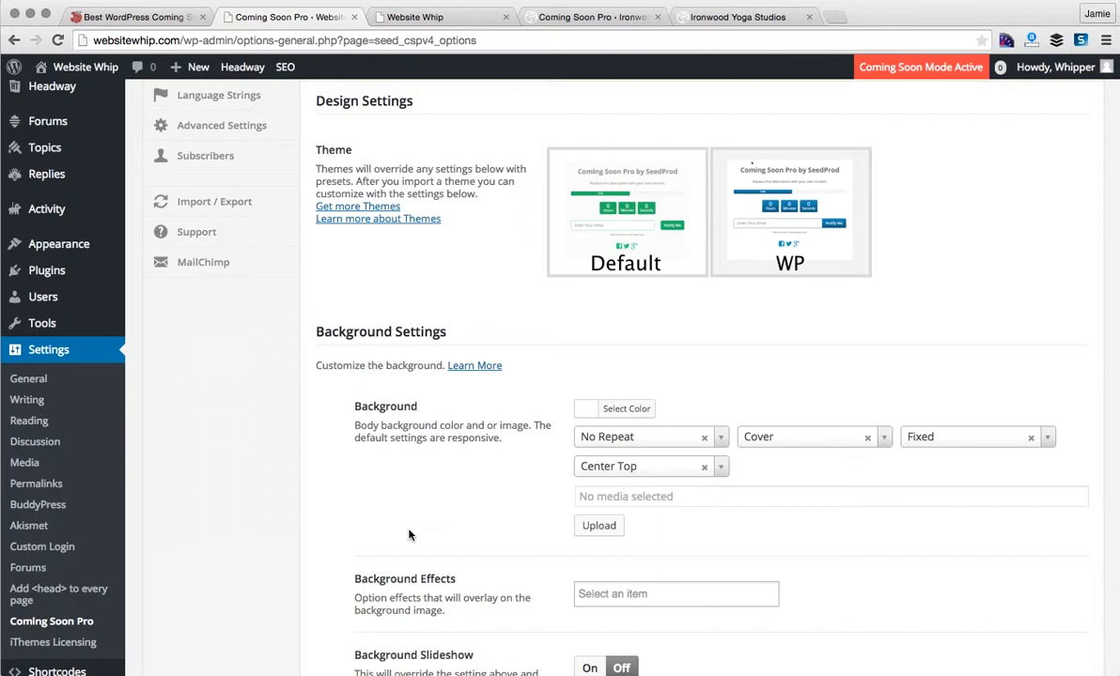
{"action": "scroll", "coordinate": [408, 535], "scroll_direction": "down", "scroll_amount": 5}
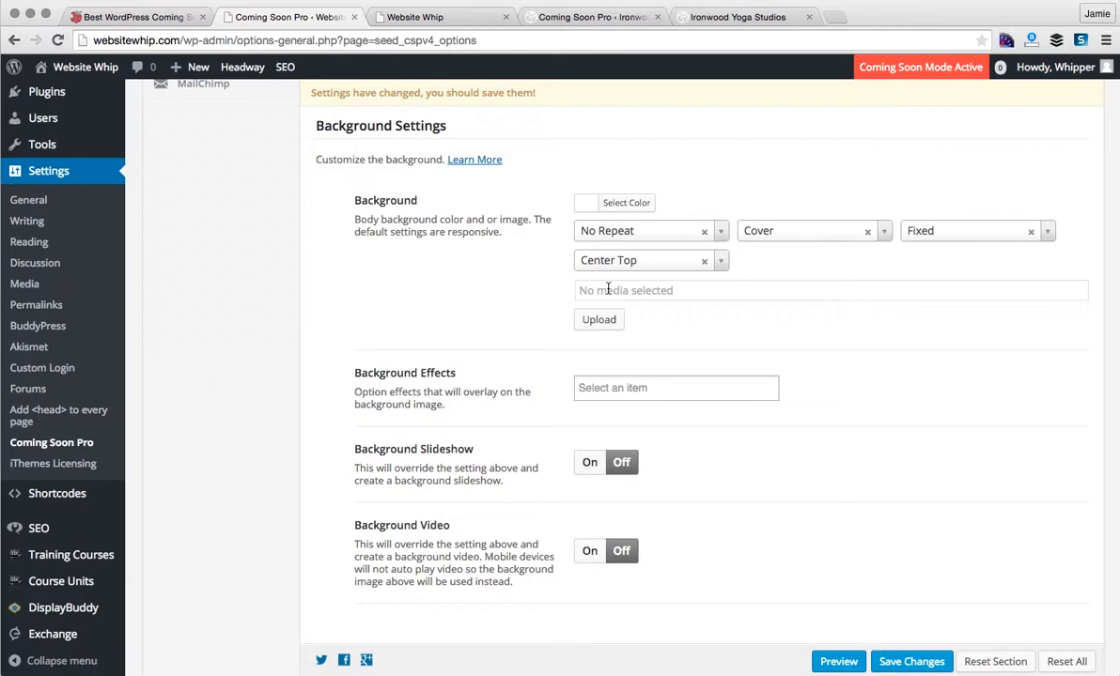
{"action": "left_click", "coordinate": [443, 19]}
- Scroll the Website Whip preview, compare the Ironwood Yoga Studios page, then return to settings
{"action": "scroll", "coordinate": [499, 373], "scroll_direction": "down", "scroll_amount": 3}
{"action": "scroll", "coordinate": [498, 373], "scroll_direction": "up", "scroll_amount": 3}
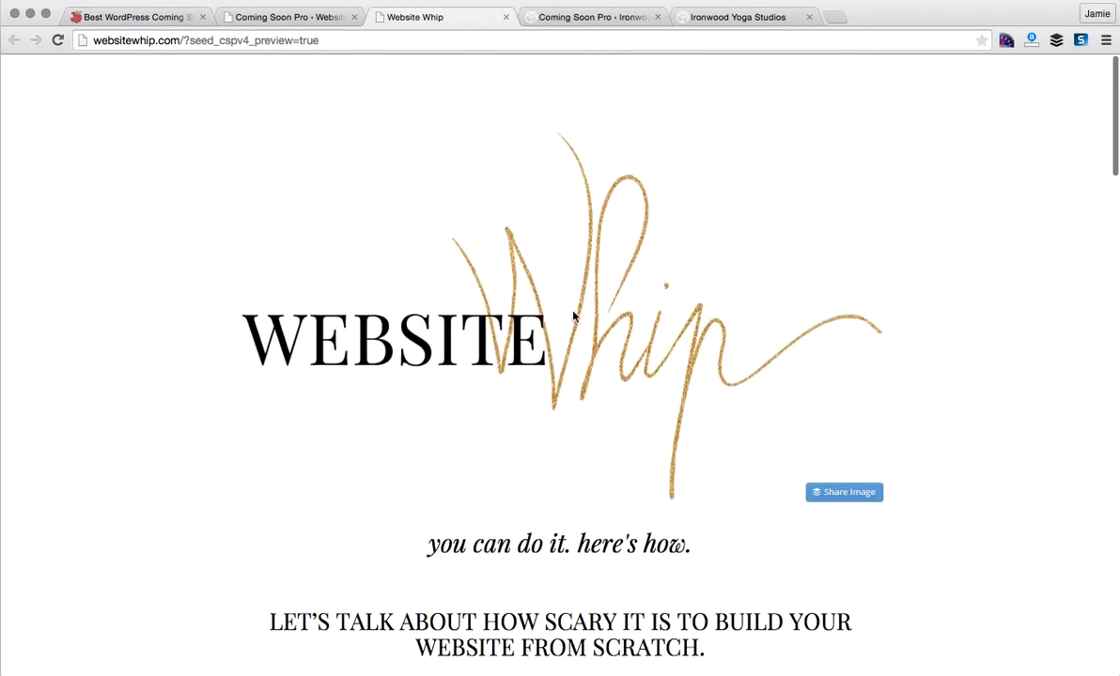
{"action": "scroll", "coordinate": [999, 463], "scroll_direction": "down", "scroll_amount": 10}
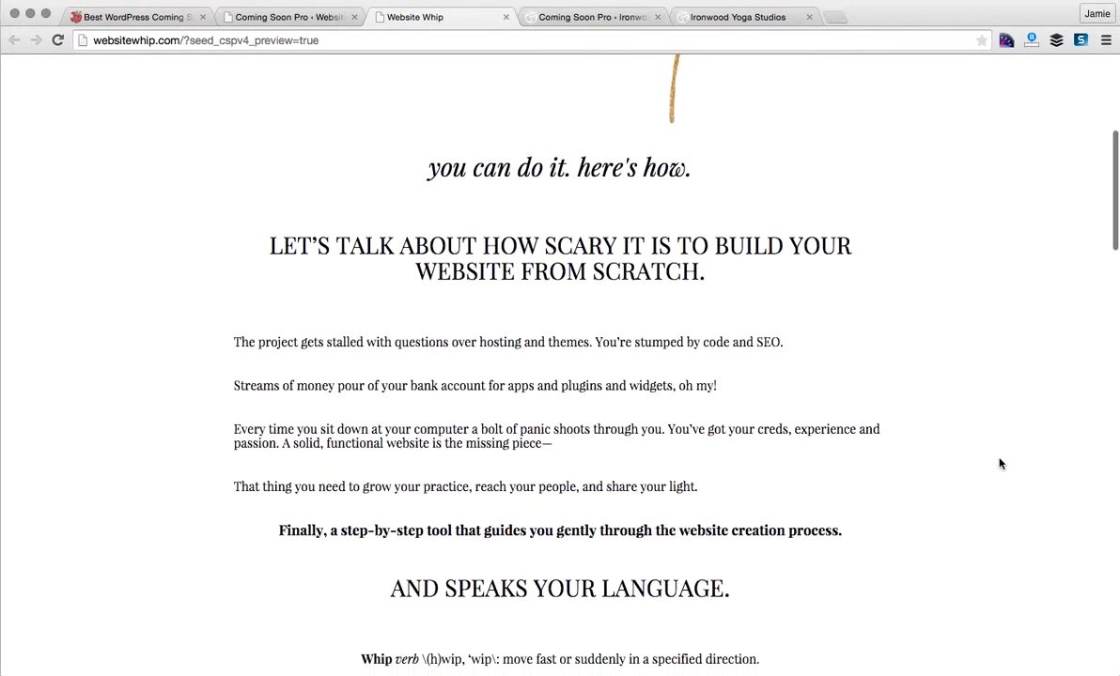
{"action": "scroll", "coordinate": [999, 462], "scroll_direction": "down", "scroll_amount": 10}
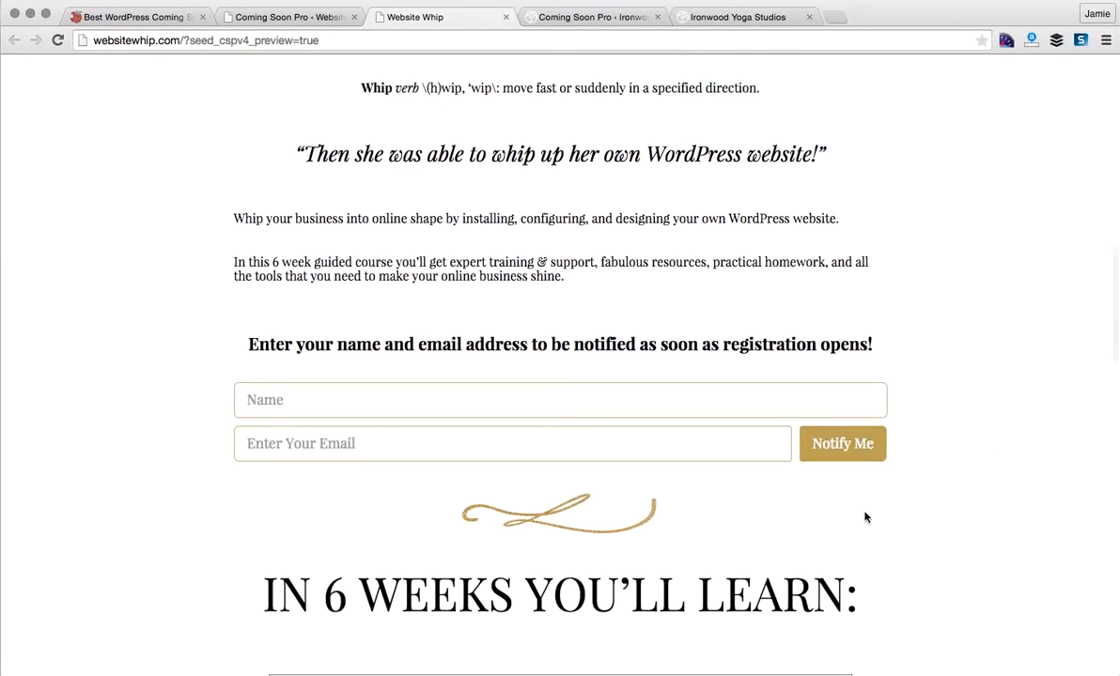
{"action": "scroll", "coordinate": [866, 536], "scroll_direction": "down", "scroll_amount": 1}
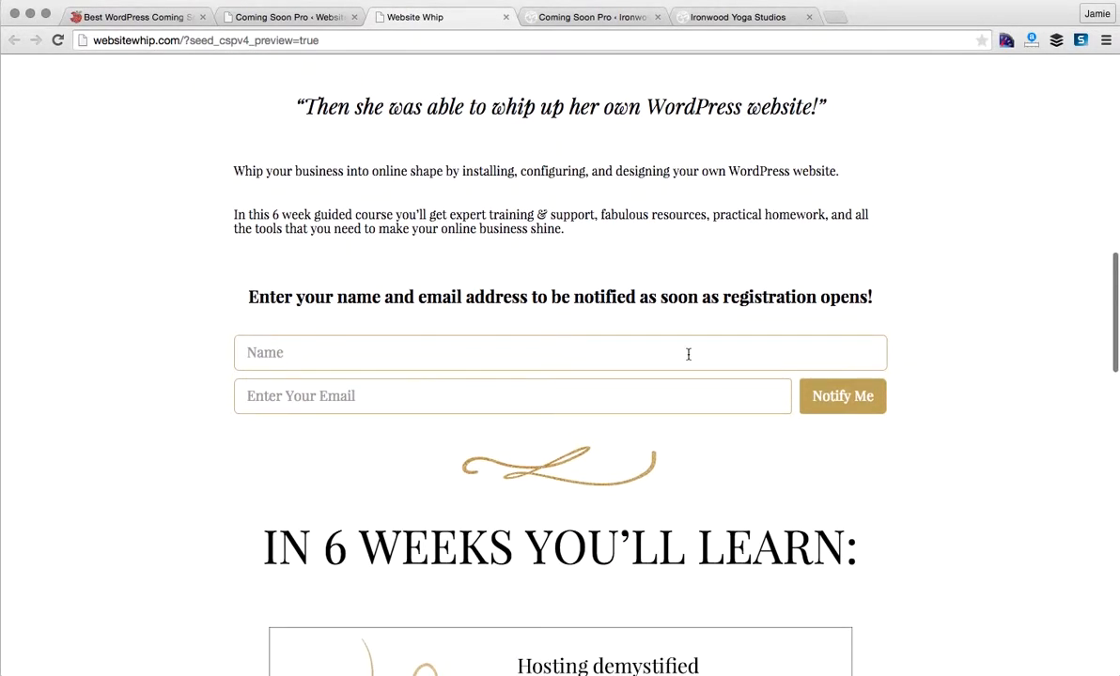
{"action": "scroll", "coordinate": [757, 462], "scroll_direction": "down", "scroll_amount": 3}
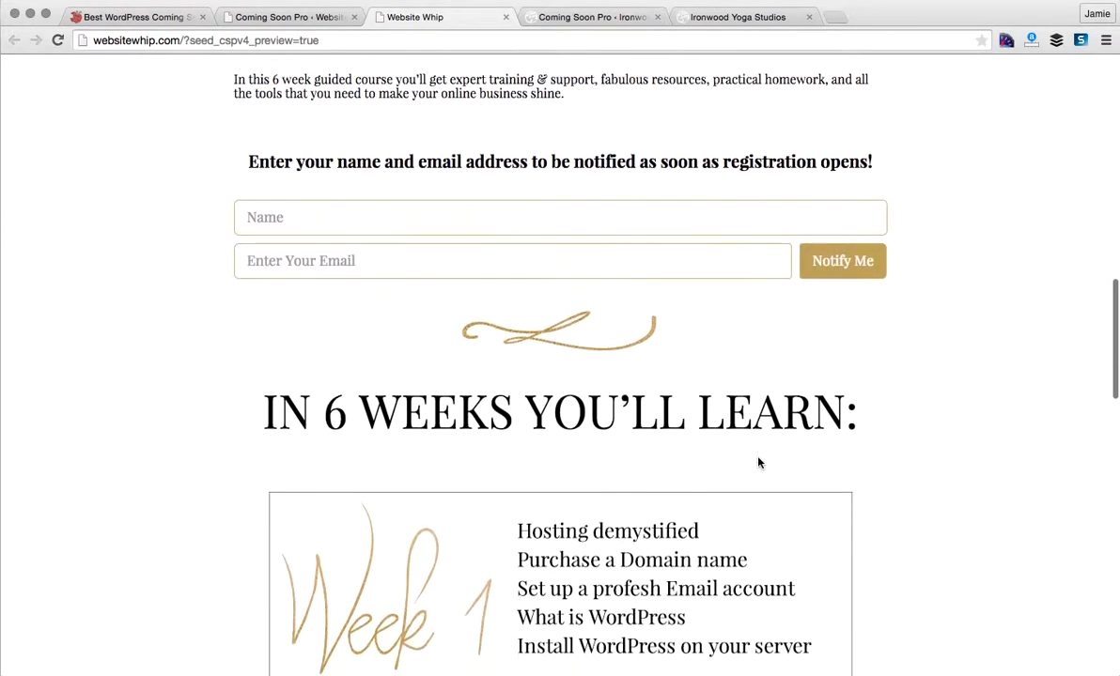
{"action": "scroll", "coordinate": [759, 462], "scroll_direction": "down", "scroll_amount": 15}
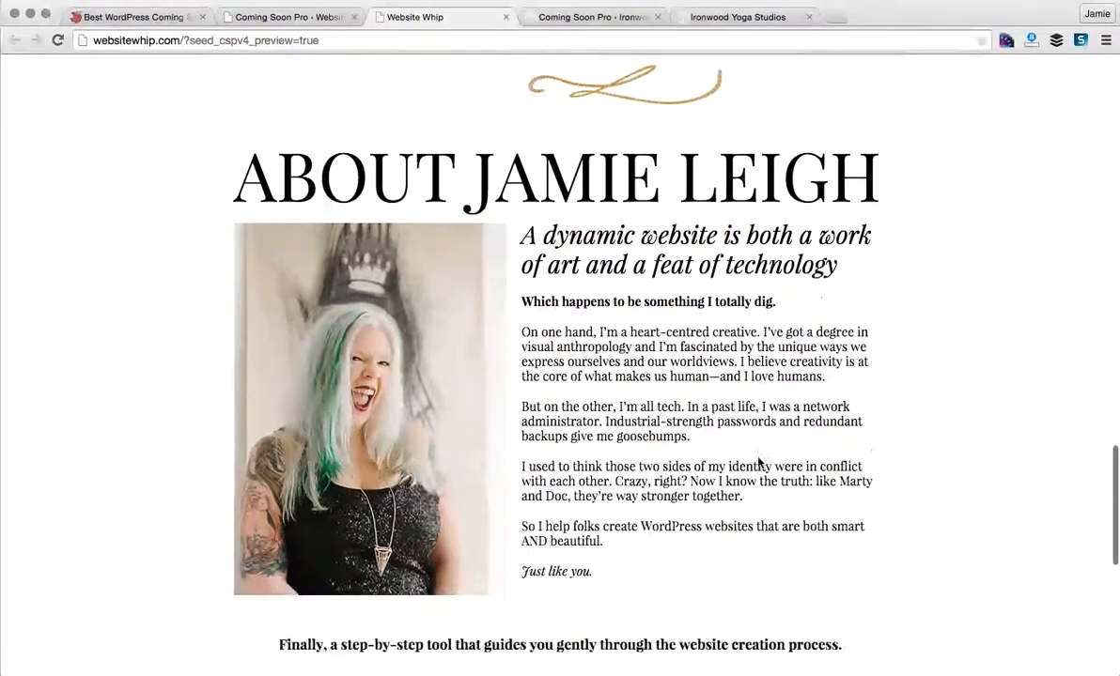
{"action": "scroll", "coordinate": [759, 462], "scroll_direction": "down", "scroll_amount": 6}
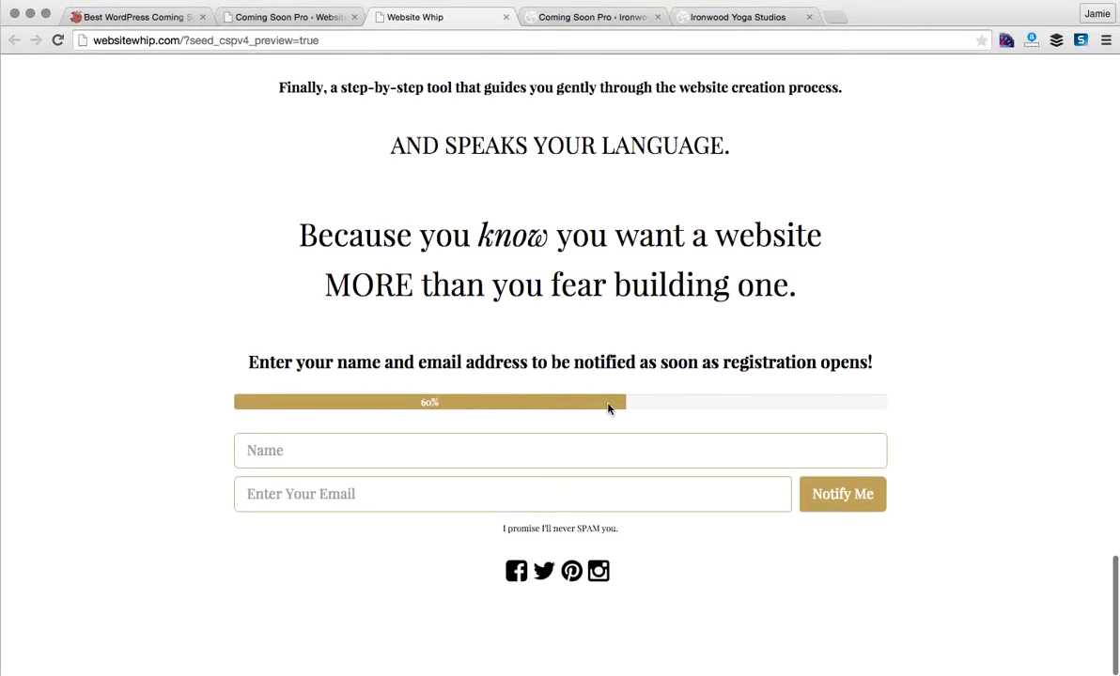
{"action": "left_click", "coordinate": [711, 21]}
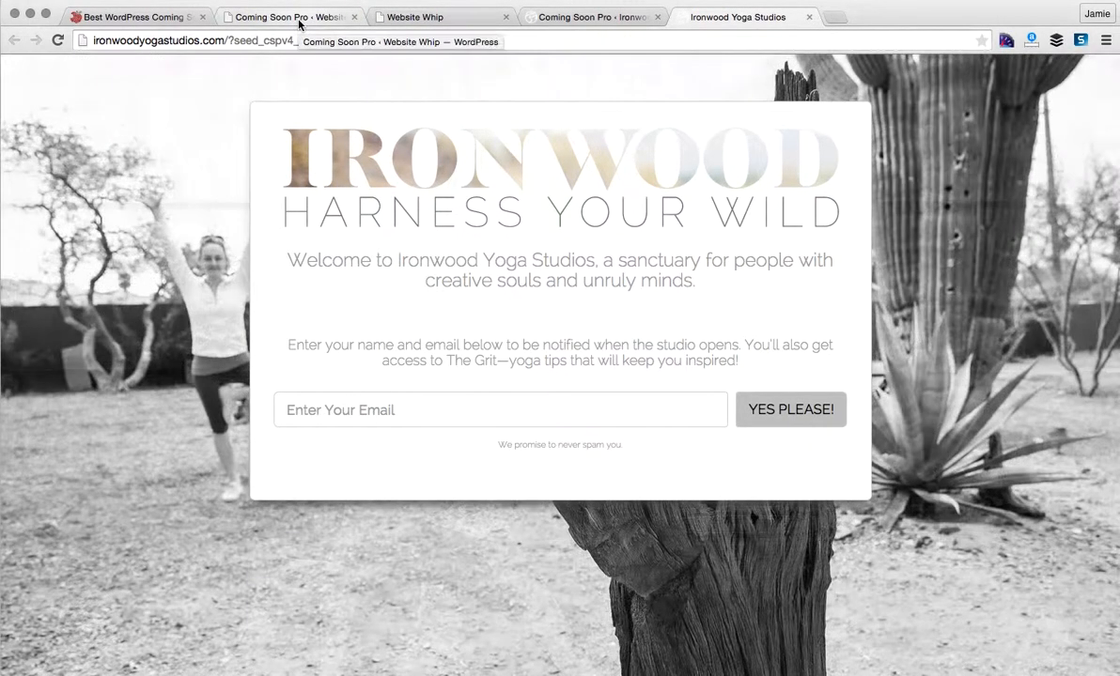
{"action": "left_click", "coordinate": [299, 21]}
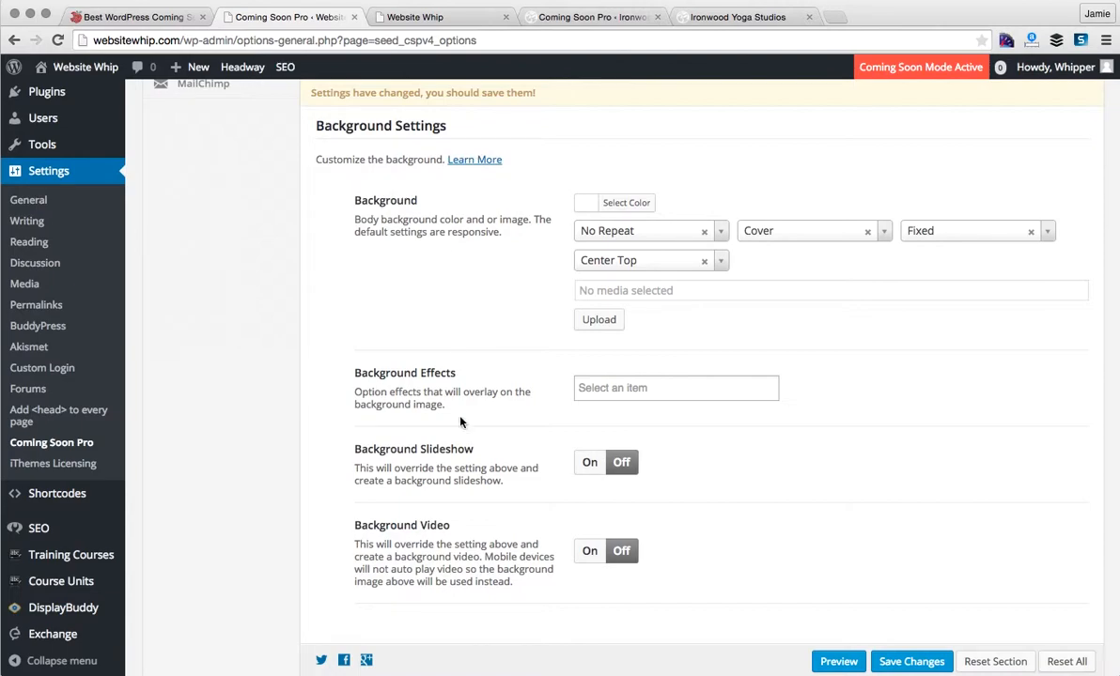
- Turn the background slideshow on, keeping the Fade slide transition
{"action": "scroll", "coordinate": [463, 445], "scroll_direction": "down", "scroll_amount": 2}
{"action": "scroll", "coordinate": [434, 429], "scroll_direction": "up", "scroll_amount": 1}
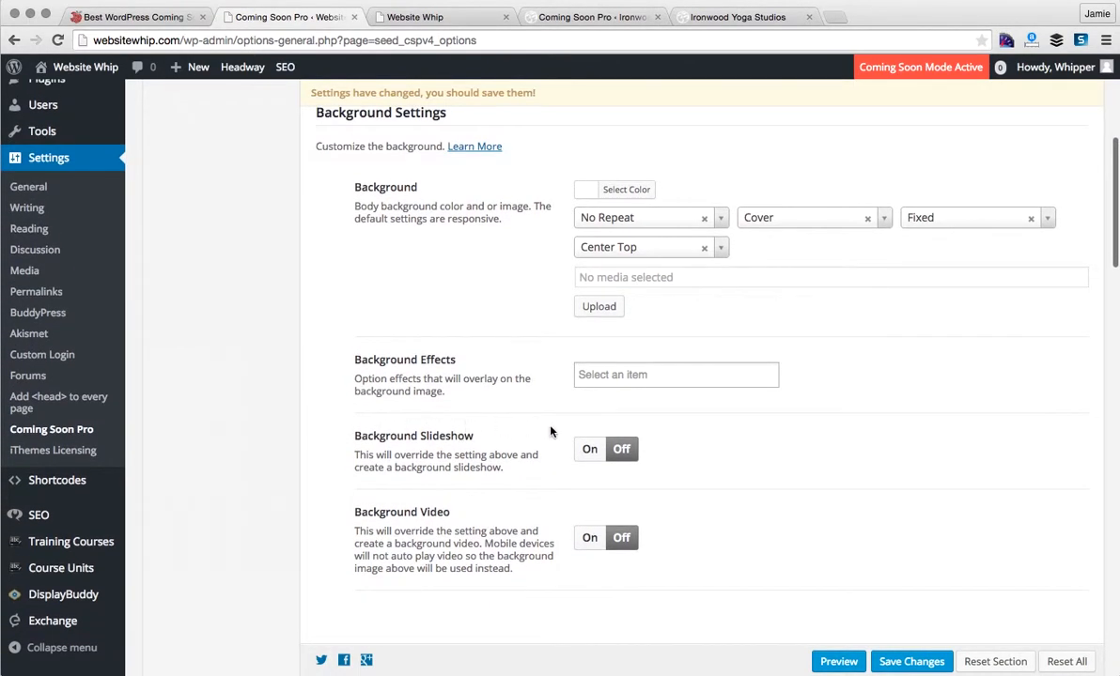
{"action": "left_click", "coordinate": [590, 450]}
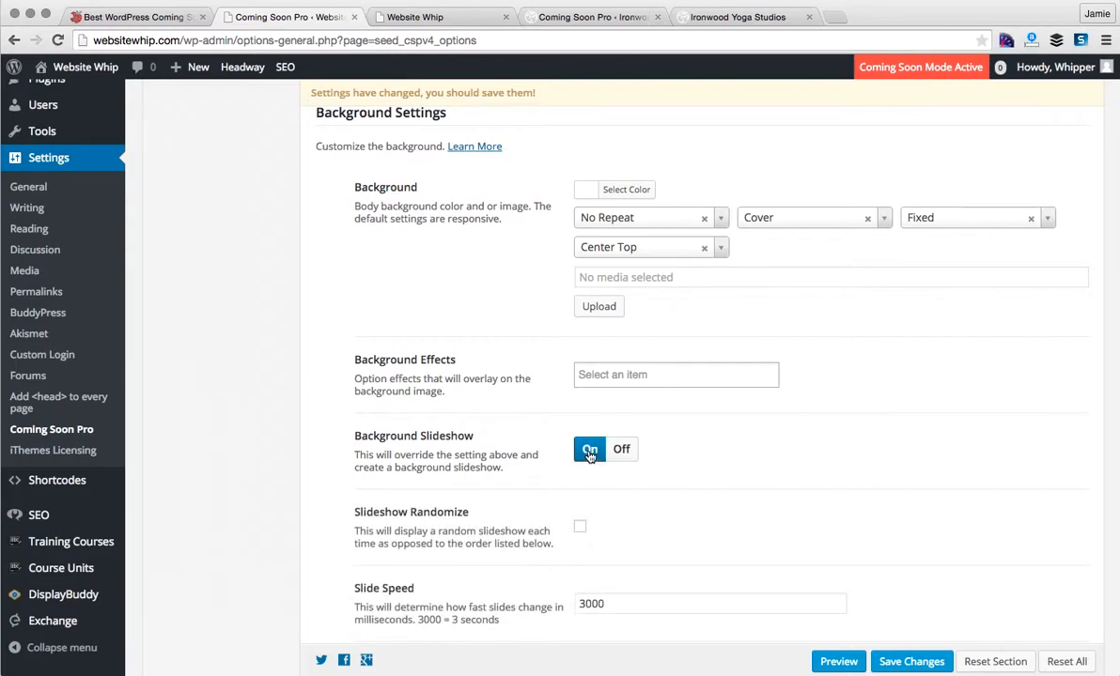
{"action": "scroll", "coordinate": [694, 464], "scroll_direction": "down", "scroll_amount": 3}
{"action": "scroll", "coordinate": [694, 464], "scroll_direction": "down", "scroll_amount": 2}
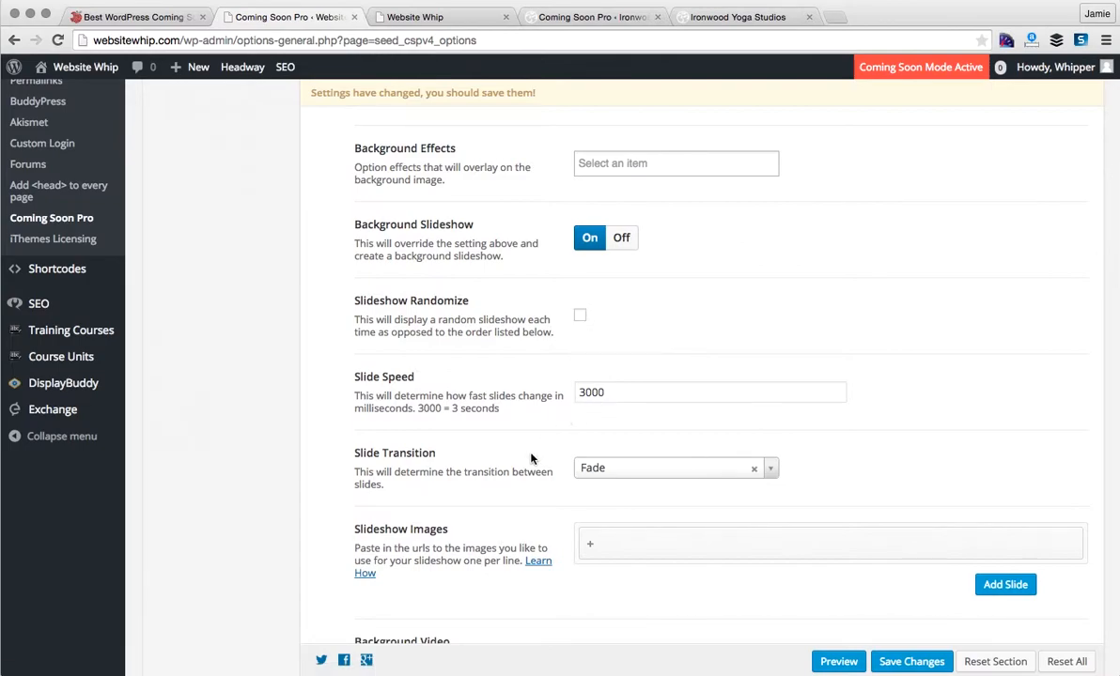
{"action": "scroll", "coordinate": [531, 468], "scroll_direction": "down", "scroll_amount": 3}
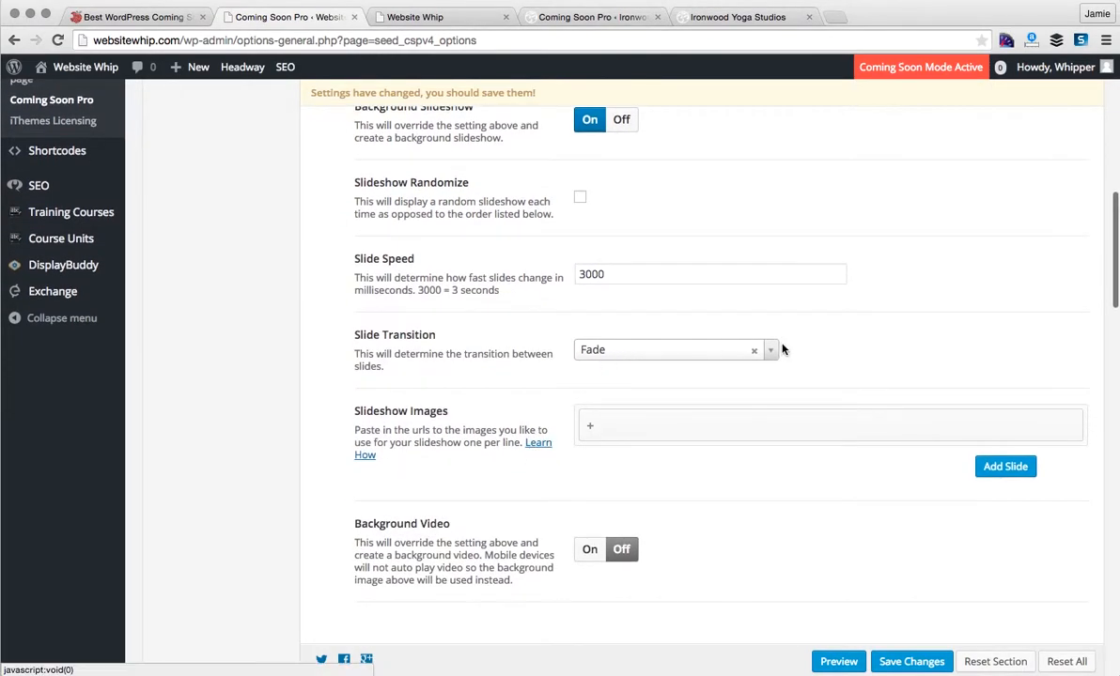
{"action": "left_click", "coordinate": [772, 353]}
{"action": "left_click", "coordinate": [772, 353]}
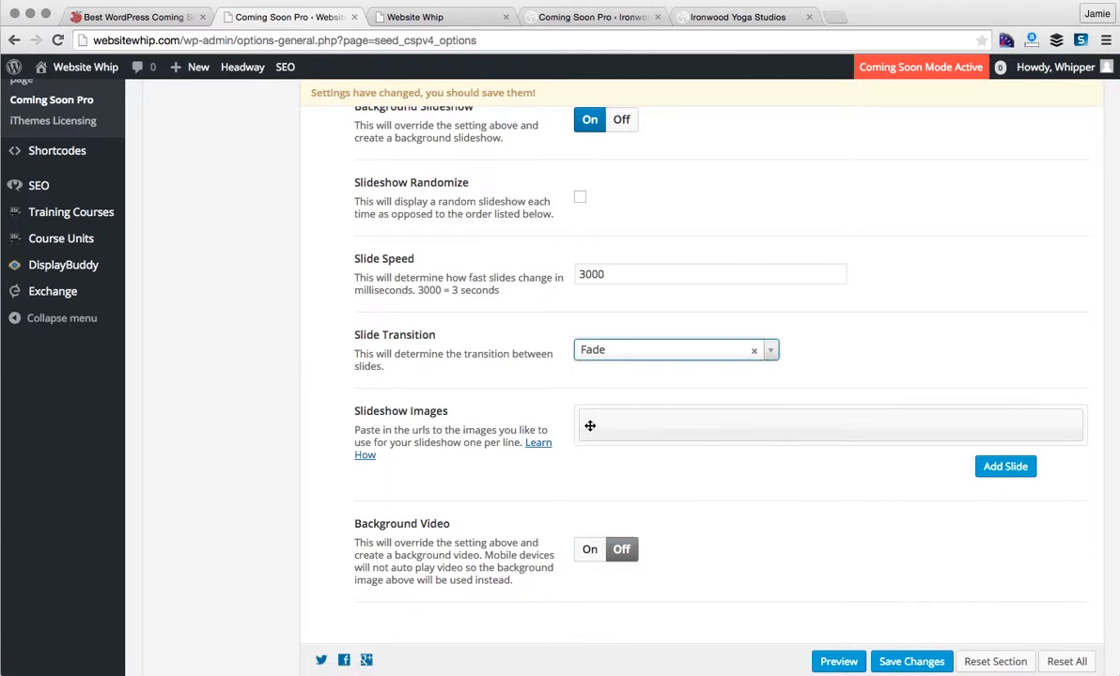
- Expand the slide entry, compare it with Ironwood's first slideshow image, then collapse it
{"action": "left_click", "coordinate": [590, 426]}
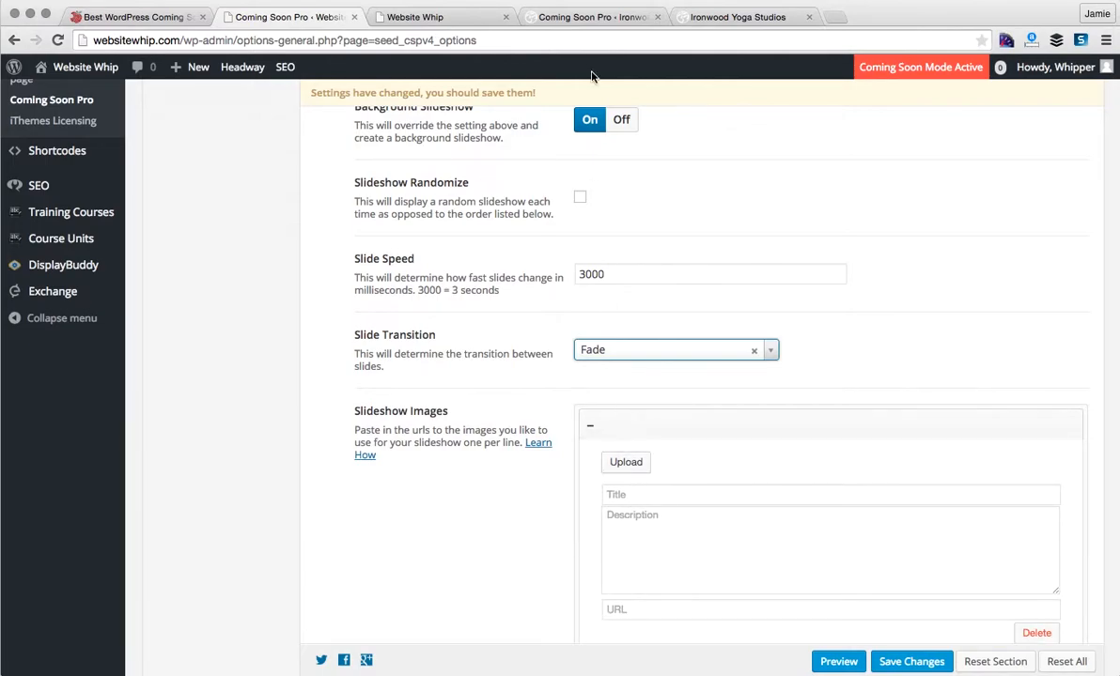
{"action": "left_click", "coordinate": [586, 21]}
{"action": "scroll", "coordinate": [375, 235], "scroll_direction": "down", "scroll_amount": 1}
{"action": "scroll", "coordinate": [375, 234], "scroll_direction": "down", "scroll_amount": 10}
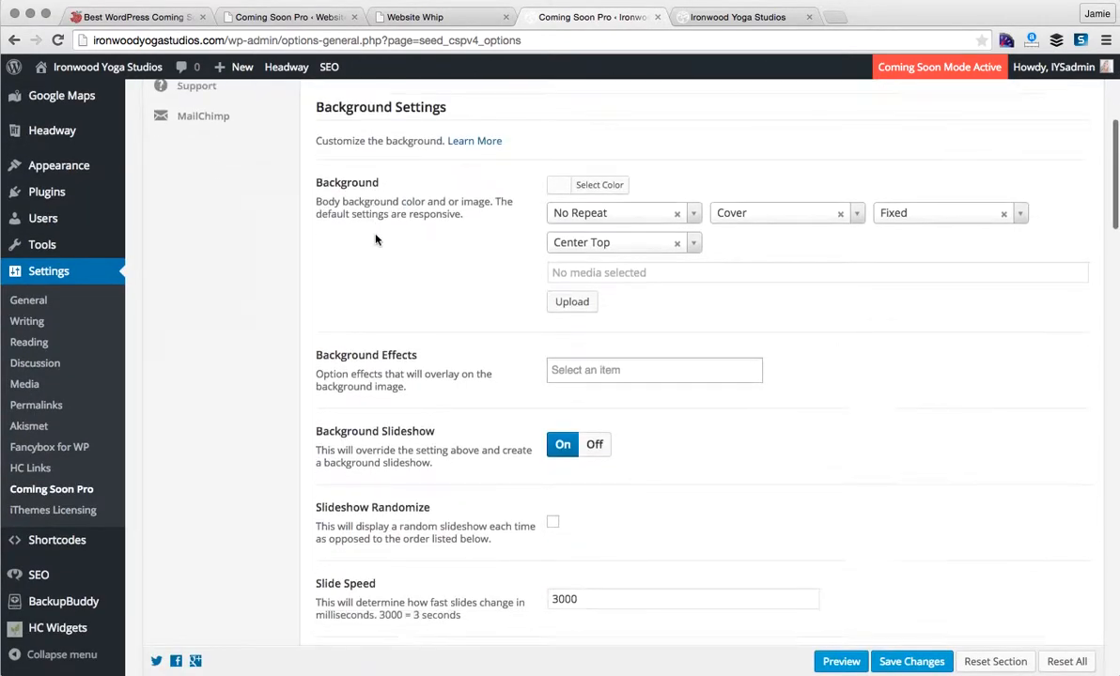
{"action": "scroll", "coordinate": [375, 240], "scroll_direction": "down", "scroll_amount": 2}
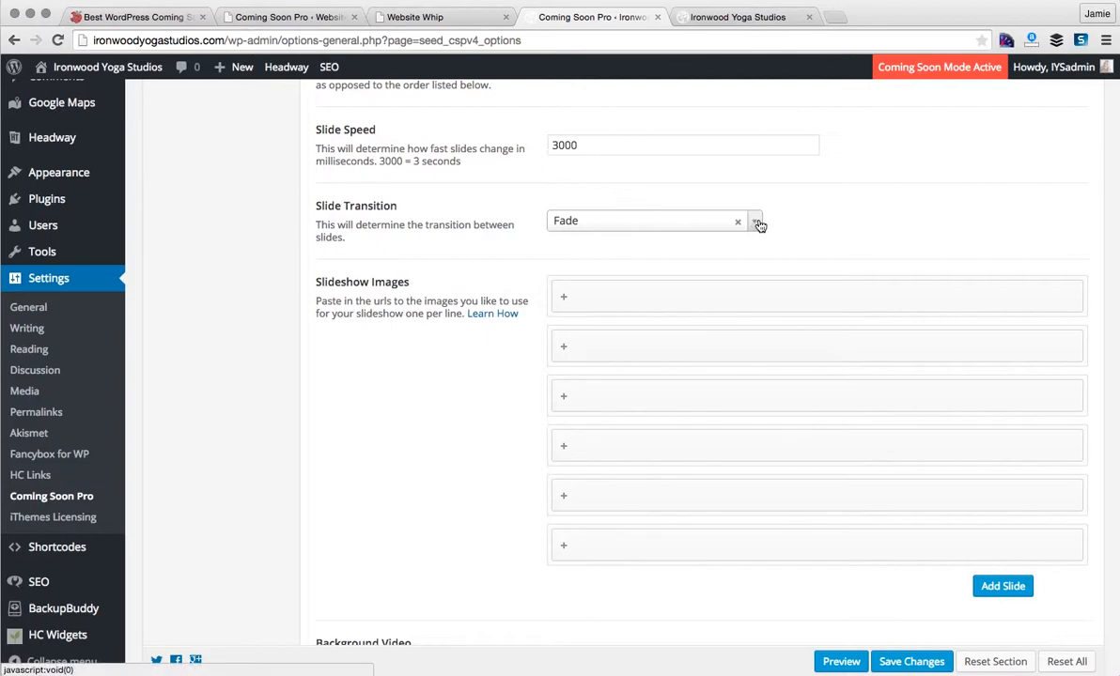
{"action": "left_click", "coordinate": [701, 294]}
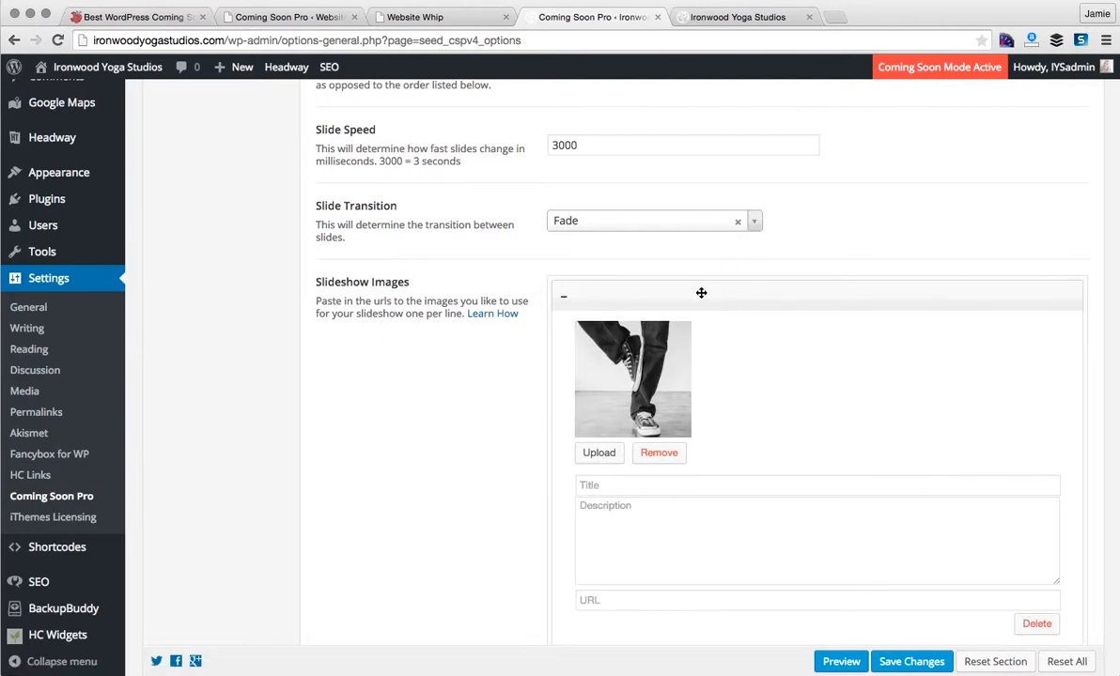
{"action": "left_click", "coordinate": [700, 294]}
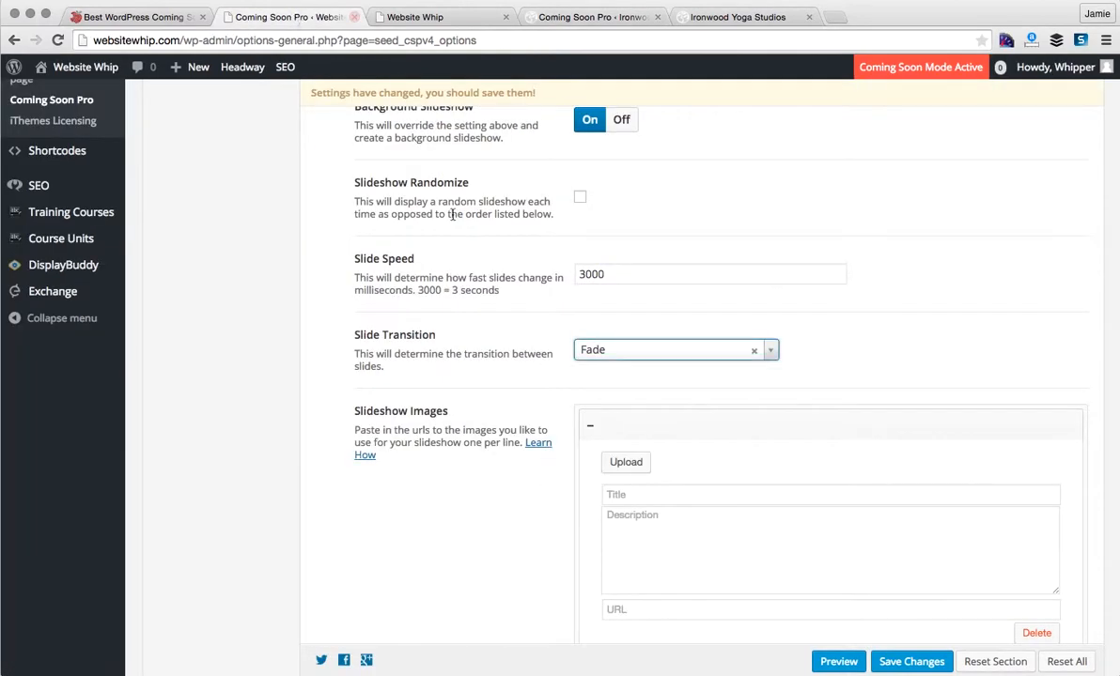
{"action": "scroll", "coordinate": [467, 378], "scroll_direction": "down", "scroll_amount": 5}
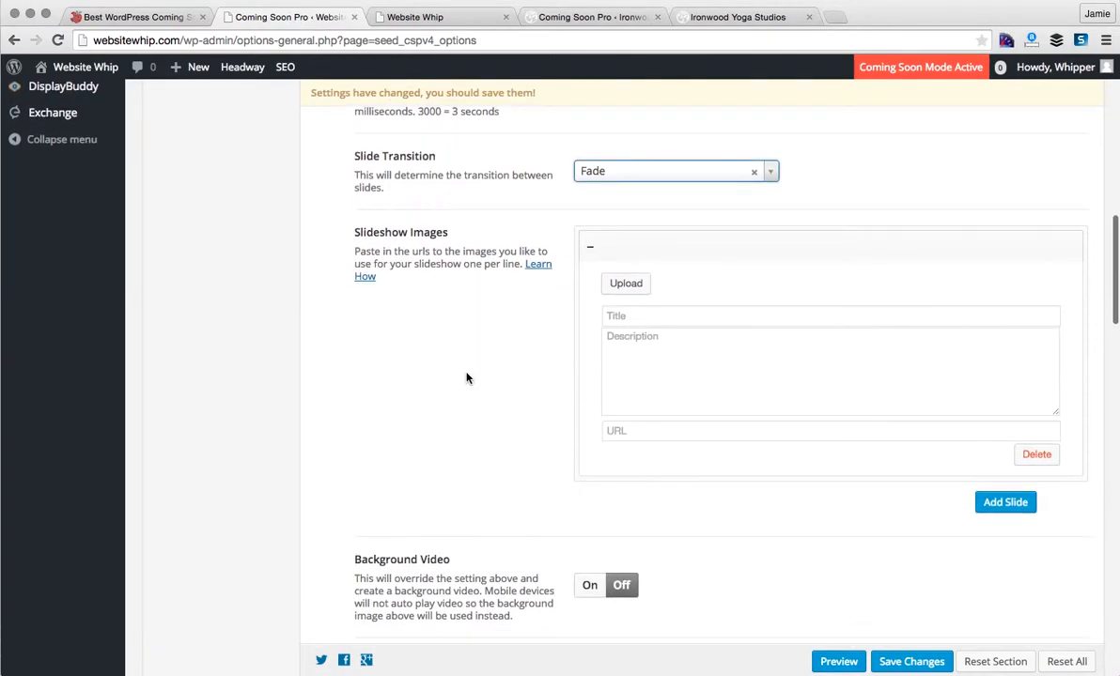
{"action": "left_click", "coordinate": [589, 248]}
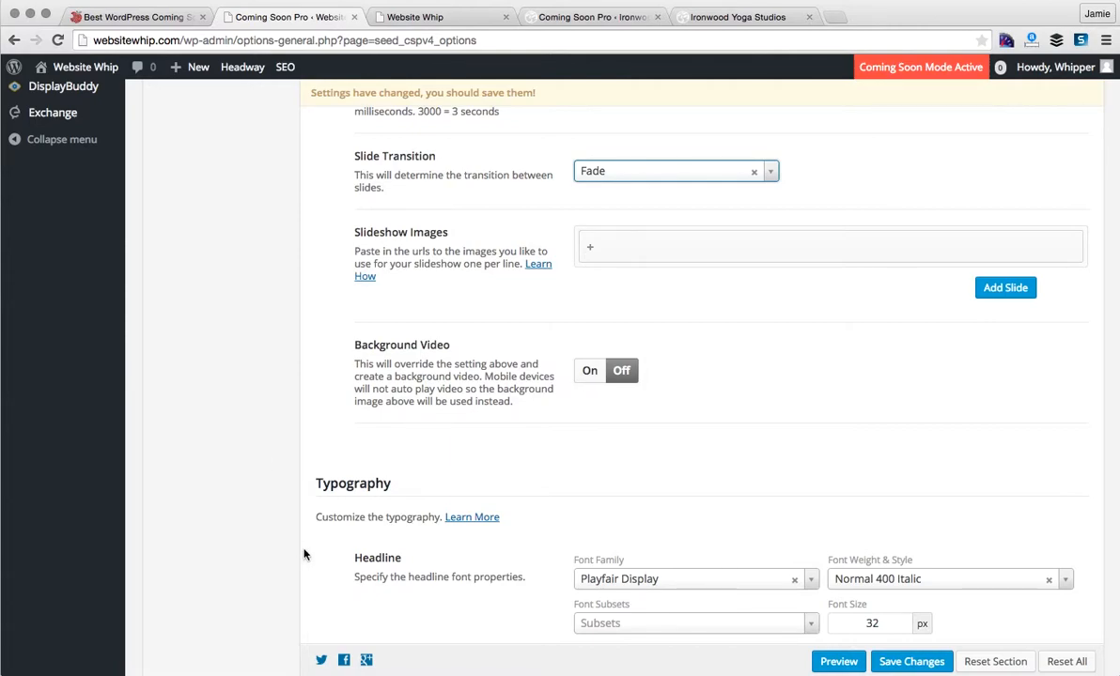
{"action": "scroll", "coordinate": [304, 554], "scroll_direction": "down", "scroll_amount": 5}
{"action": "scroll", "coordinate": [303, 554], "scroll_direction": "down", "scroll_amount": 4}
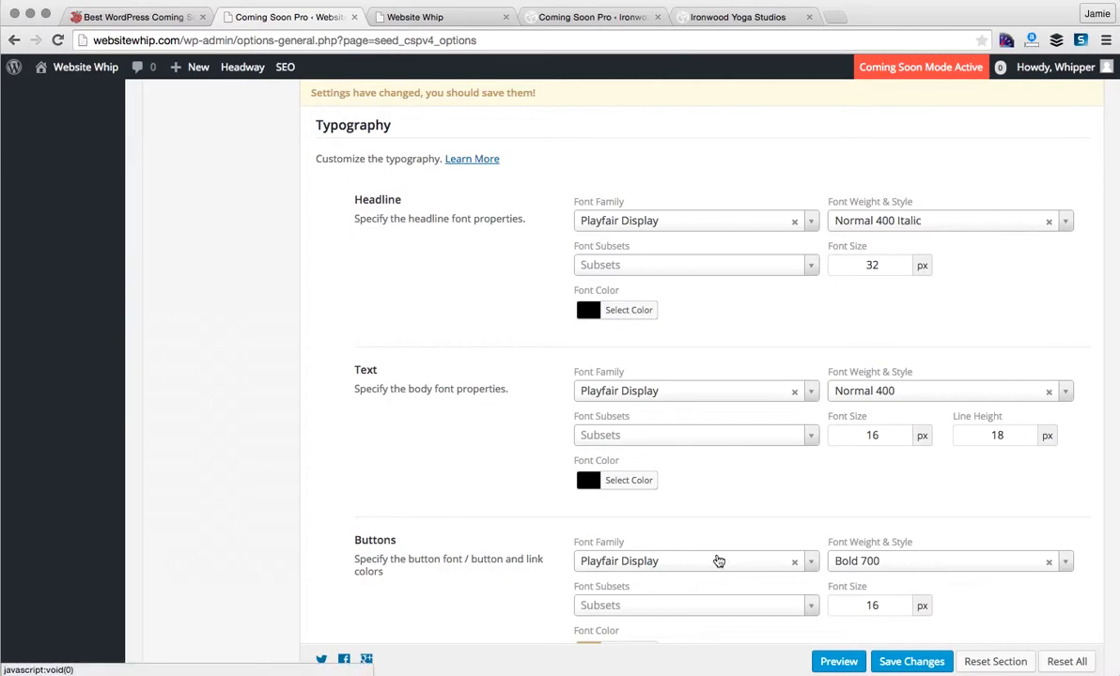
{"action": "left_click", "coordinate": [811, 223]}
{"action": "scroll", "coordinate": [733, 297], "scroll_direction": "up", "scroll_amount": 6}
{"action": "scroll", "coordinate": [733, 298], "scroll_direction": "up", "scroll_amount": 15}
{"action": "scroll", "coordinate": [733, 300], "scroll_direction": "up", "scroll_amount": 10}
{"action": "left_click", "coordinate": [478, 279]}
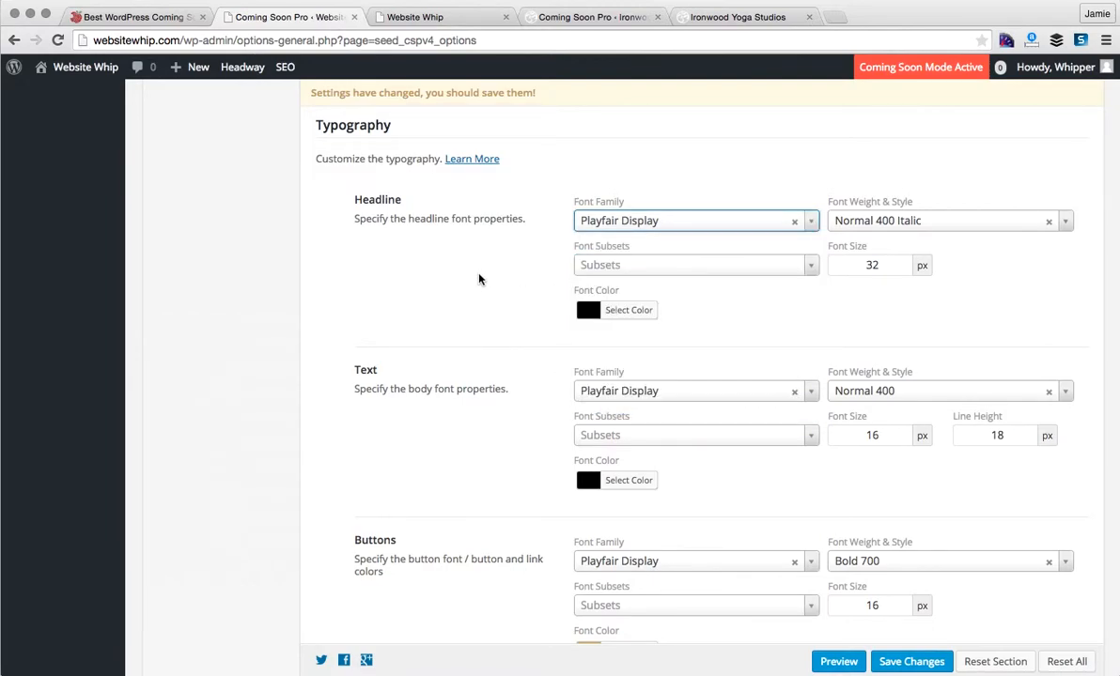
{"action": "left_click", "coordinate": [631, 310]}
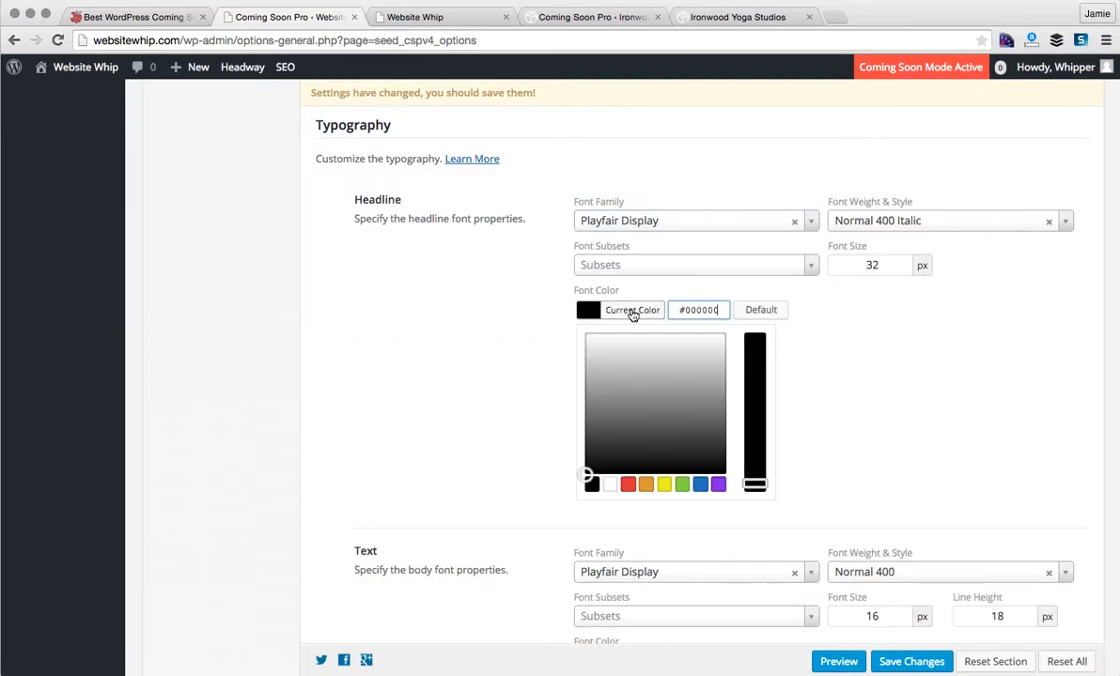
{"action": "left_click", "coordinate": [483, 342]}
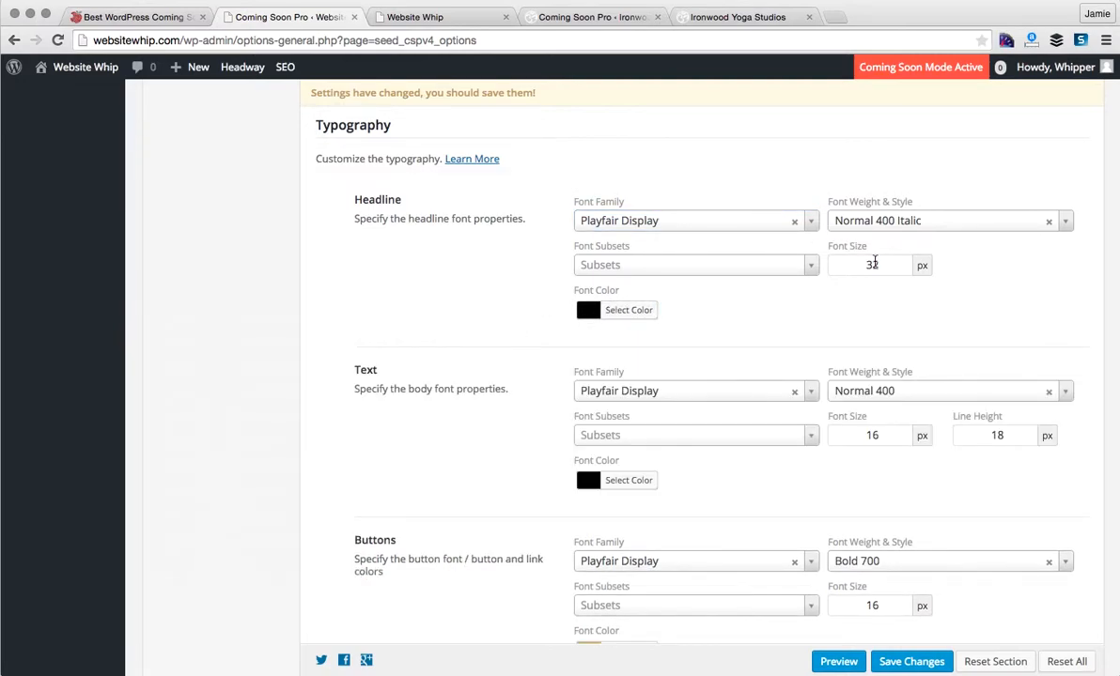
{"action": "left_click", "coordinate": [950, 221]}
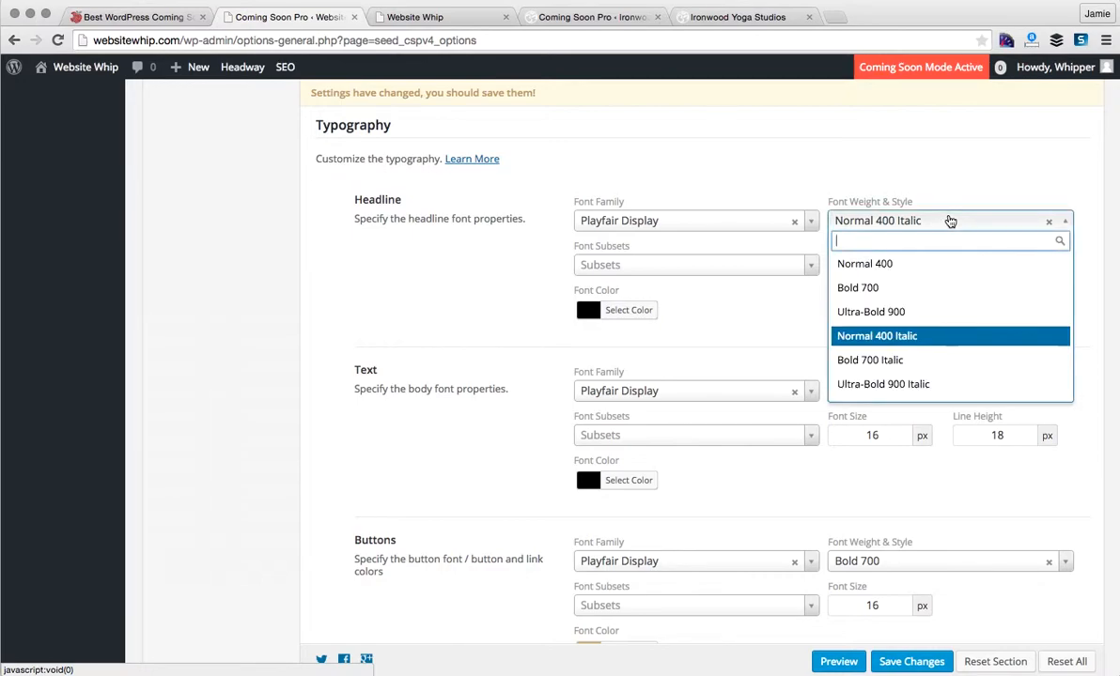
{"action": "left_click", "coordinate": [839, 150]}
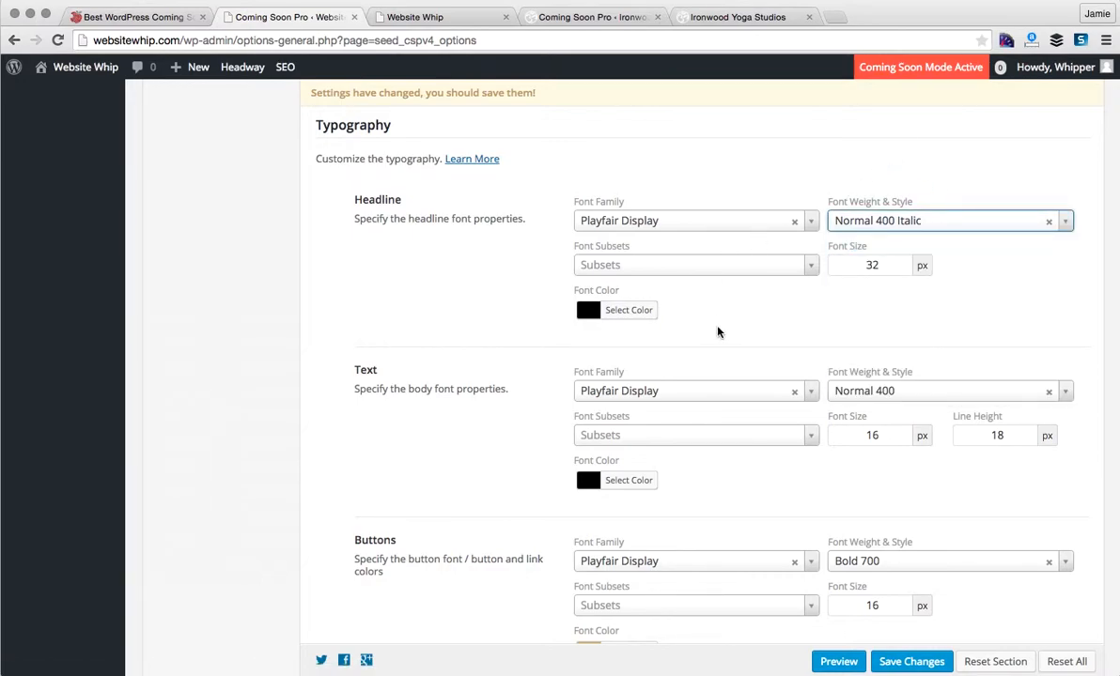
{"action": "scroll", "coordinate": [717, 332], "scroll_direction": "down", "scroll_amount": 5}
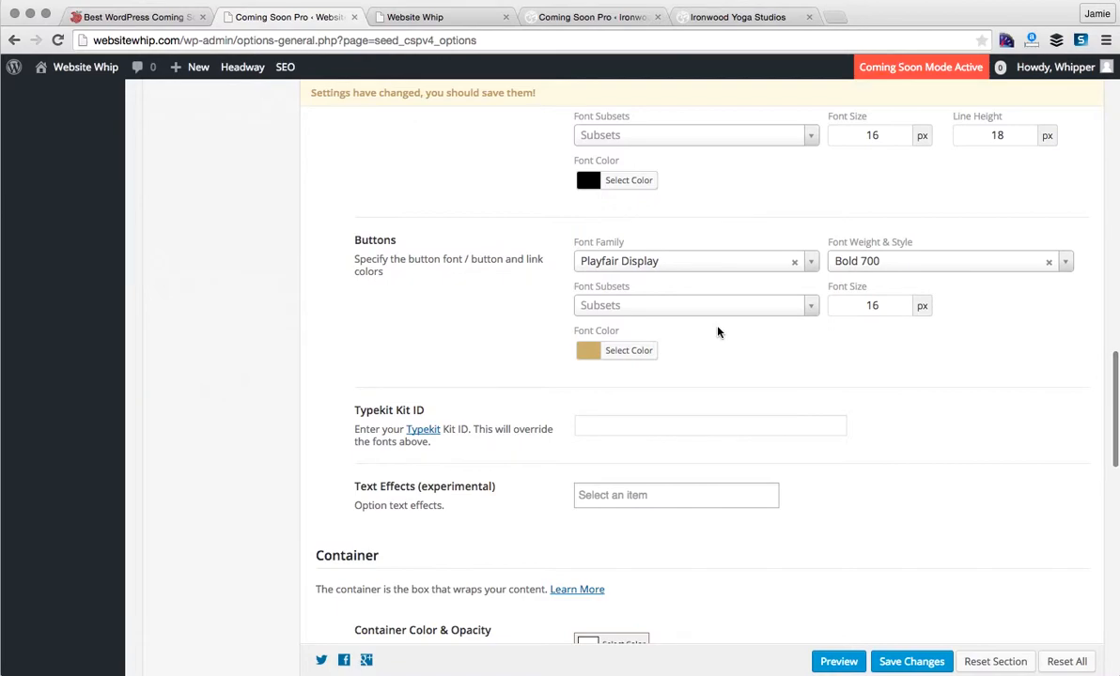
{"action": "scroll", "coordinate": [718, 332], "scroll_direction": "down", "scroll_amount": 2}
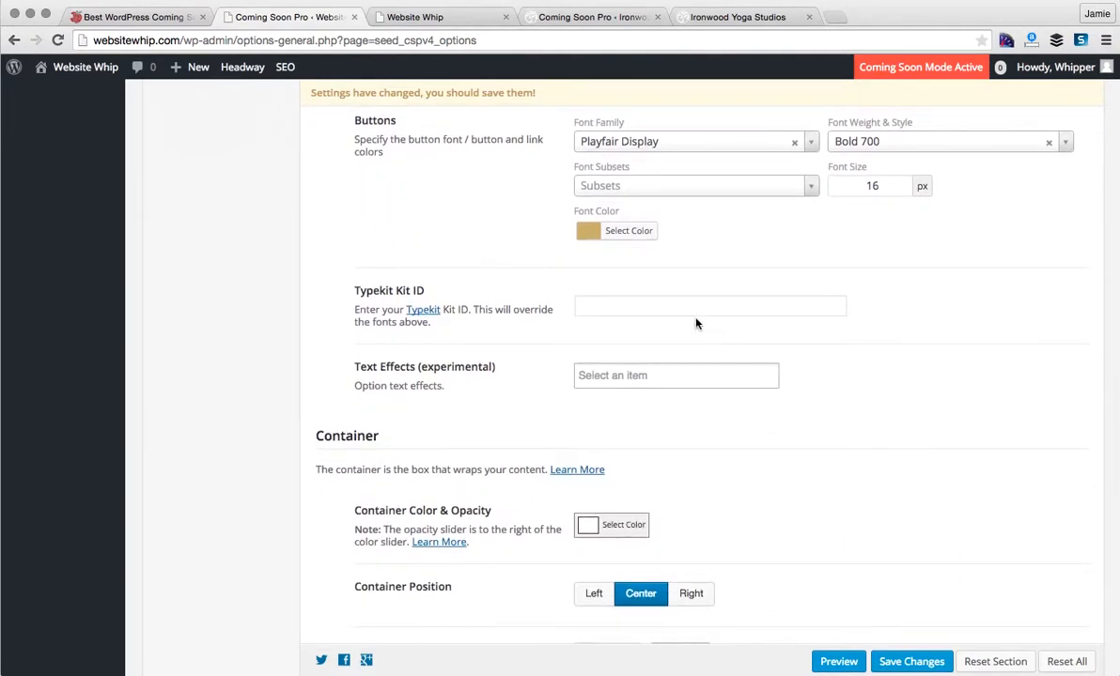
{"action": "left_click", "coordinate": [655, 305]}
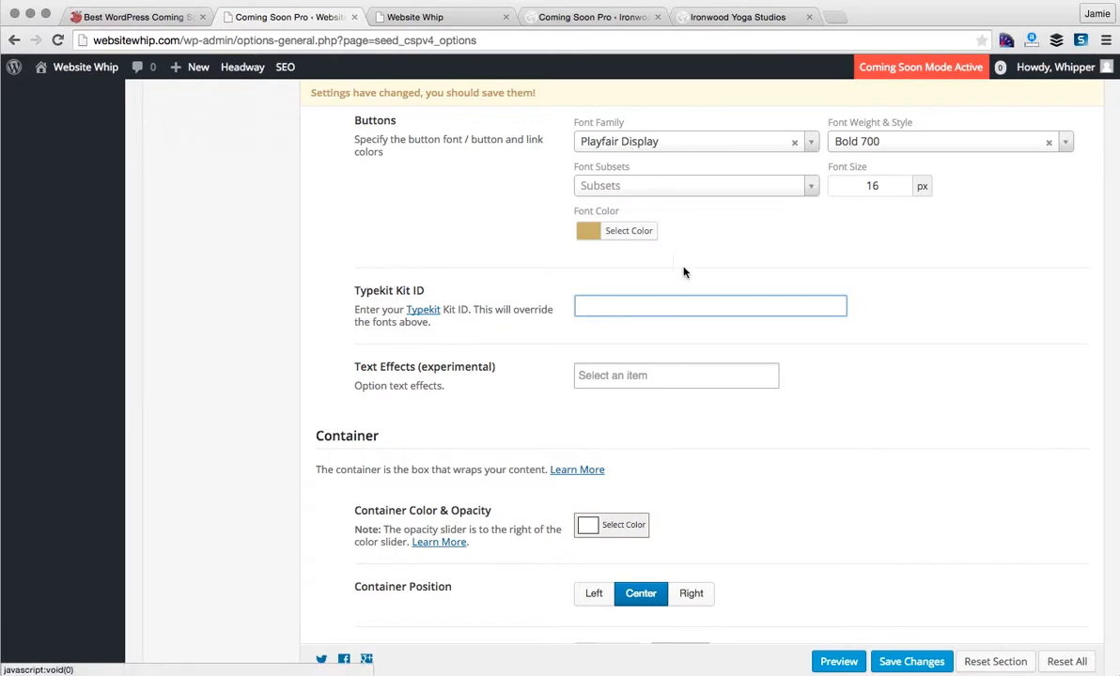
- Inspect the Container Color picker and Border Radius list, leaving colour unchanged and radius 0
{"action": "scroll", "coordinate": [709, 472], "scroll_direction": "down", "scroll_amount": 5}
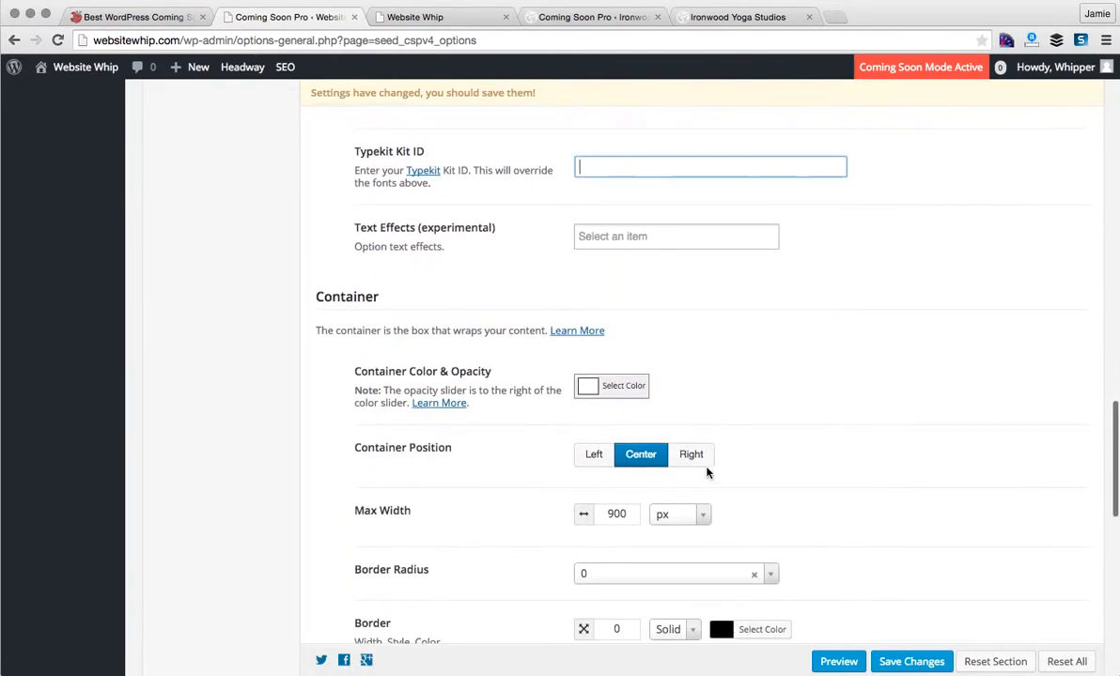
{"action": "scroll", "coordinate": [708, 472], "scroll_direction": "down", "scroll_amount": 2}
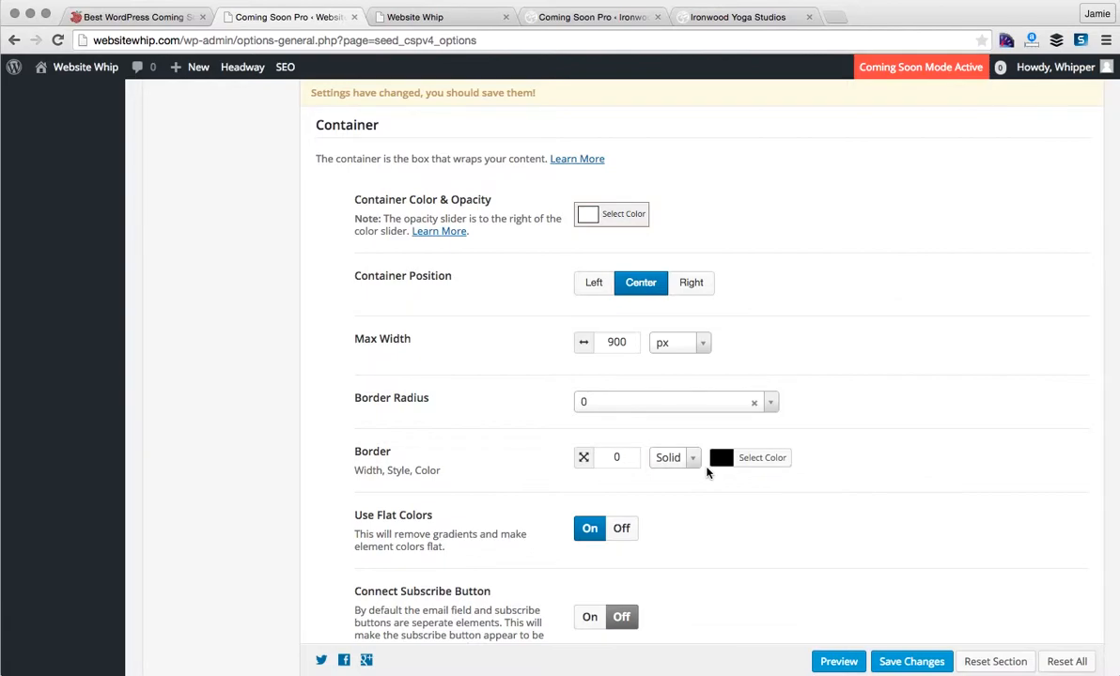
{"action": "left_click", "coordinate": [609, 217]}
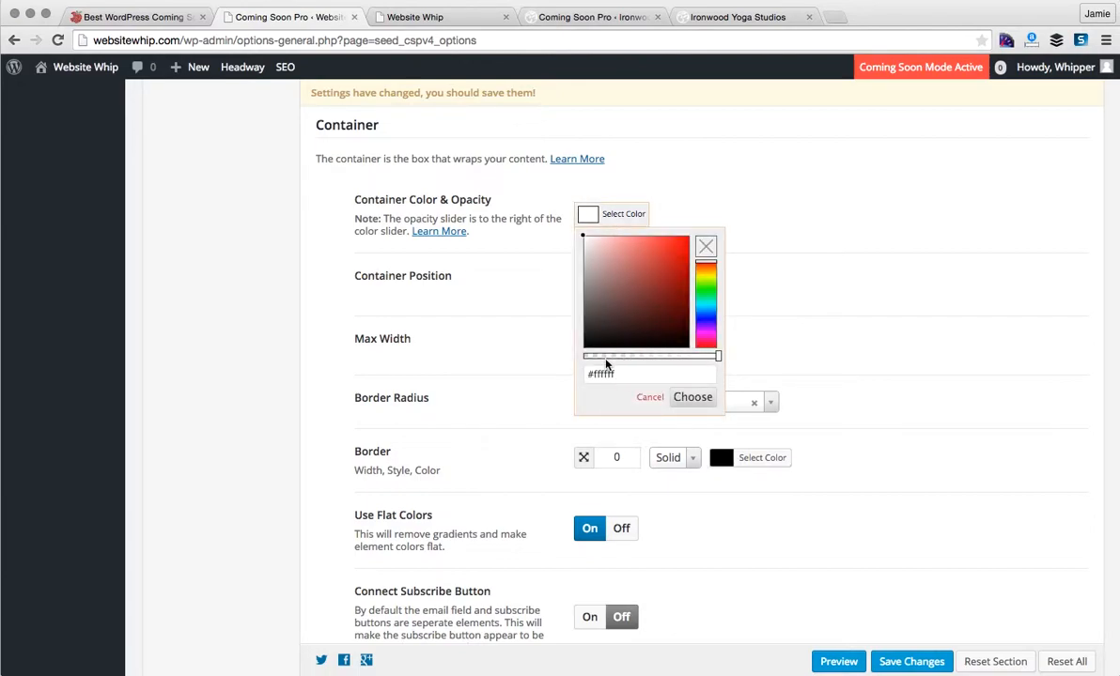
{"action": "left_click", "coordinate": [812, 244]}
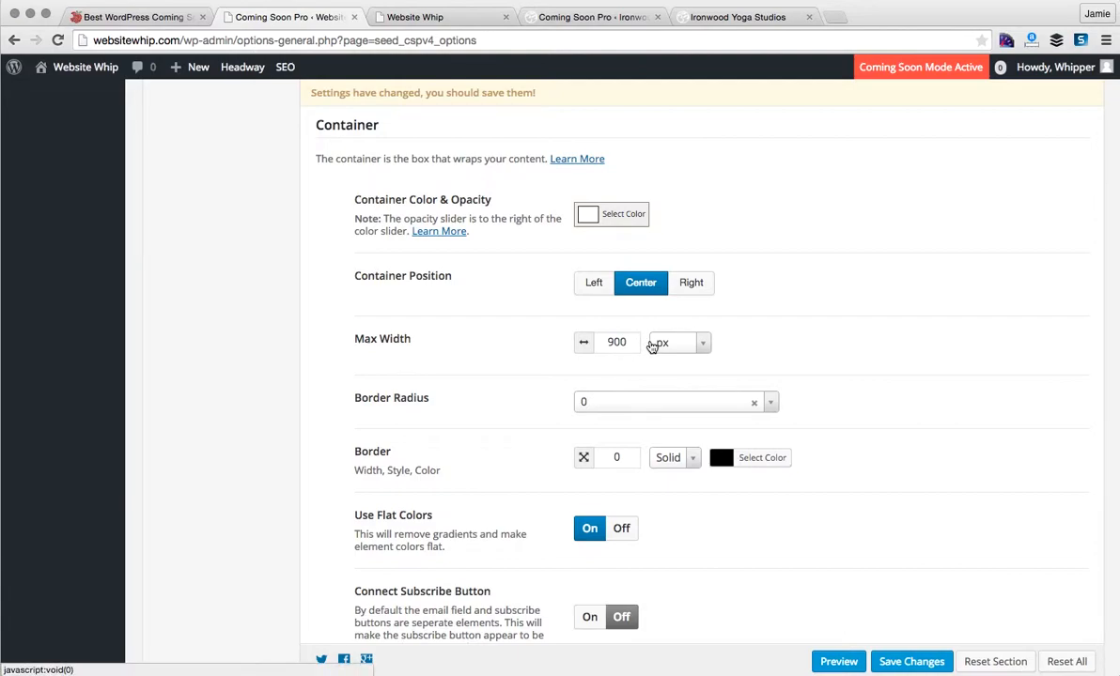
{"action": "left_click", "coordinate": [772, 404]}
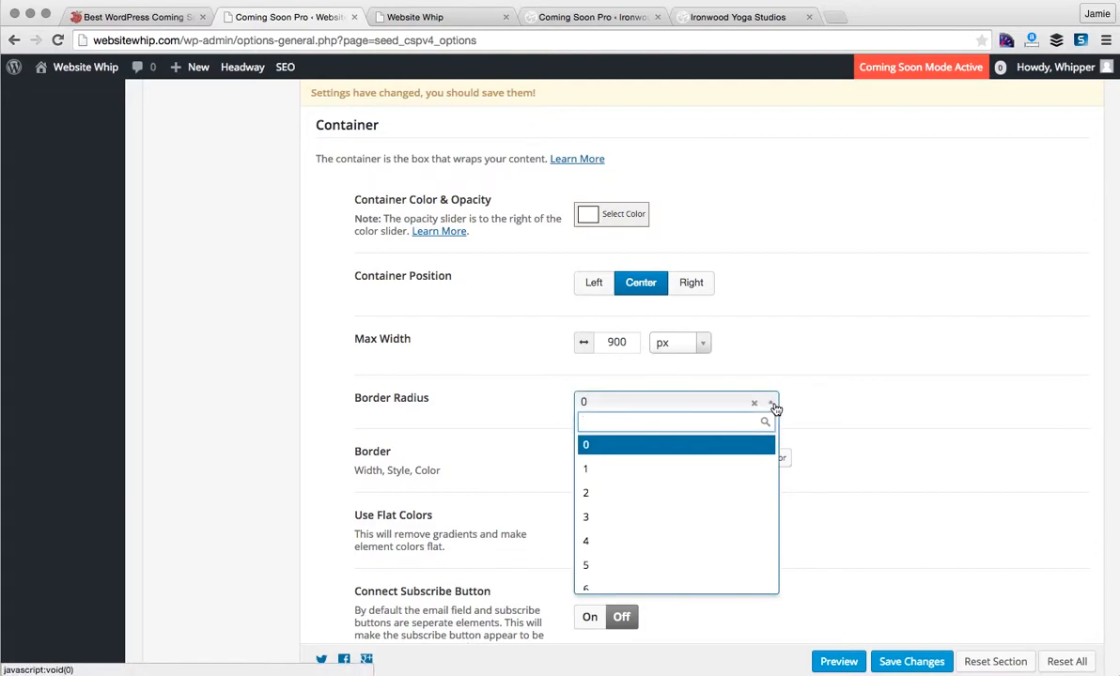
{"action": "left_click", "coordinate": [809, 370]}
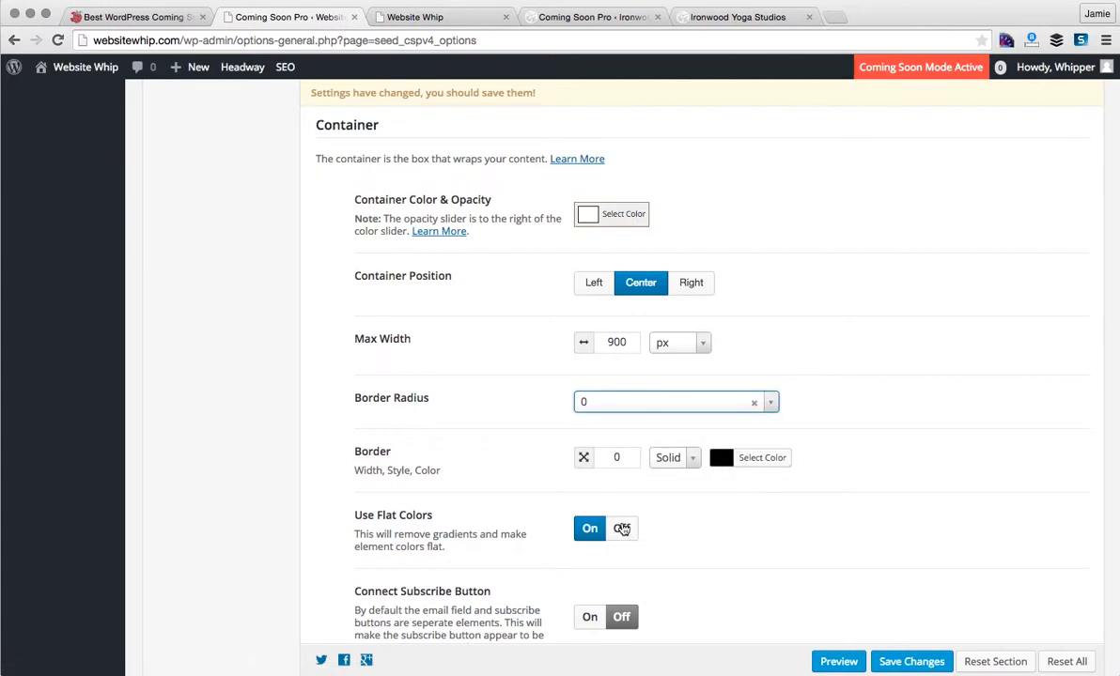
{"action": "scroll", "coordinate": [644, 495], "scroll_direction": "down", "scroll_amount": 3}
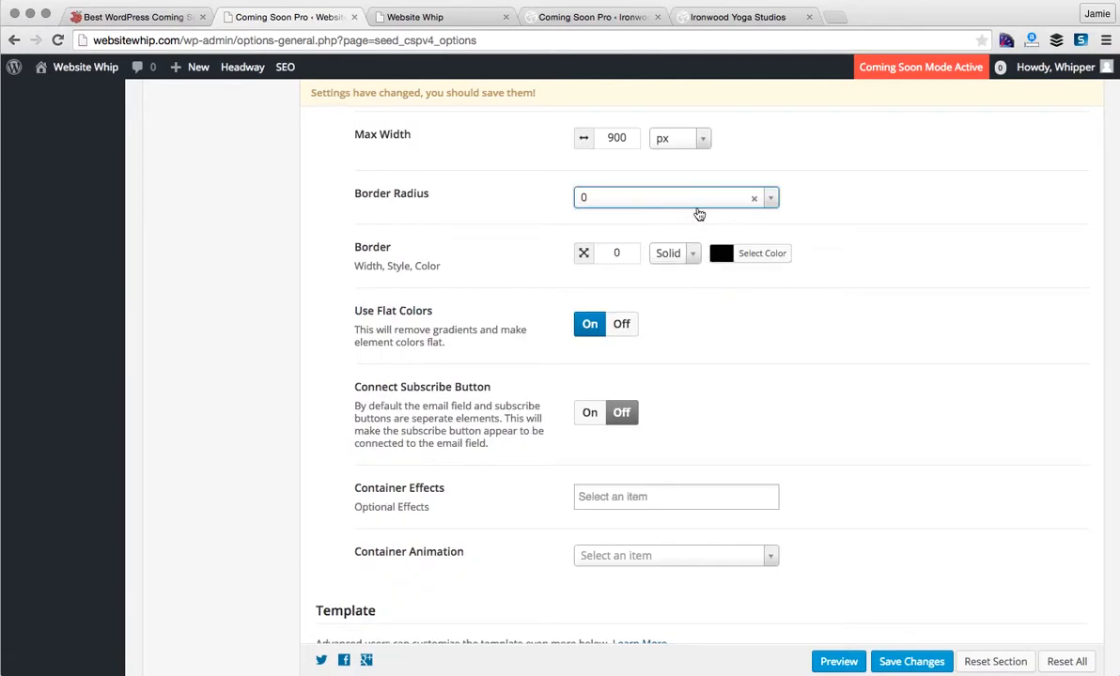
{"action": "left_click", "coordinate": [706, 19]}
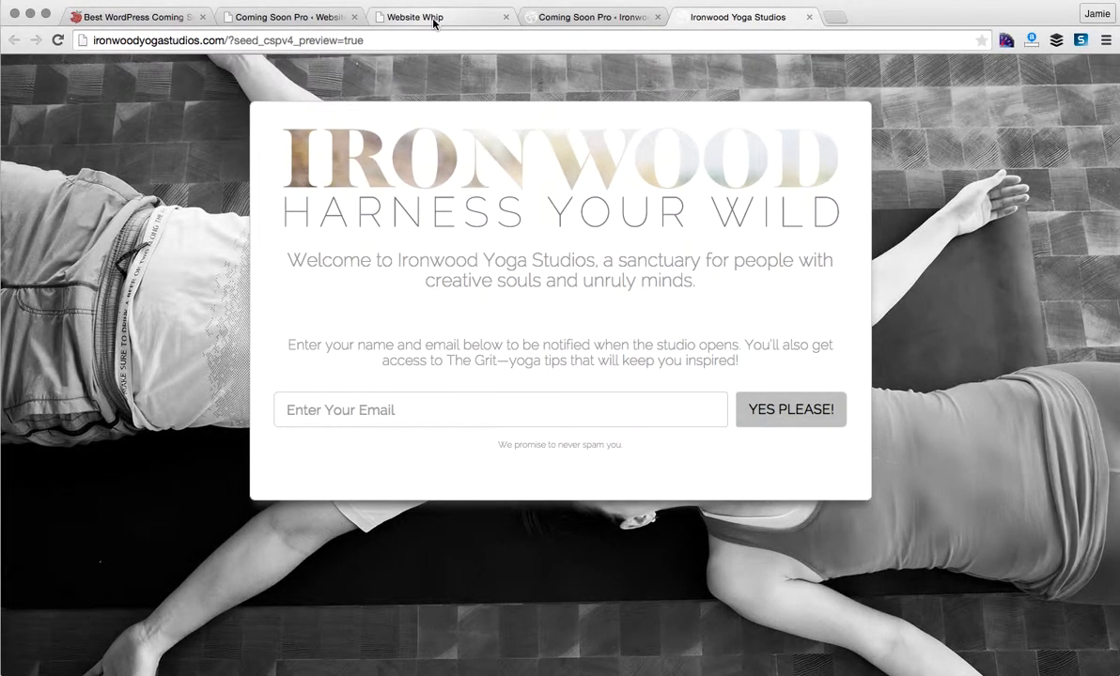
- Scroll to the top of the Website Whip preview, then return to the container settings
{"action": "left_click", "coordinate": [434, 18]}
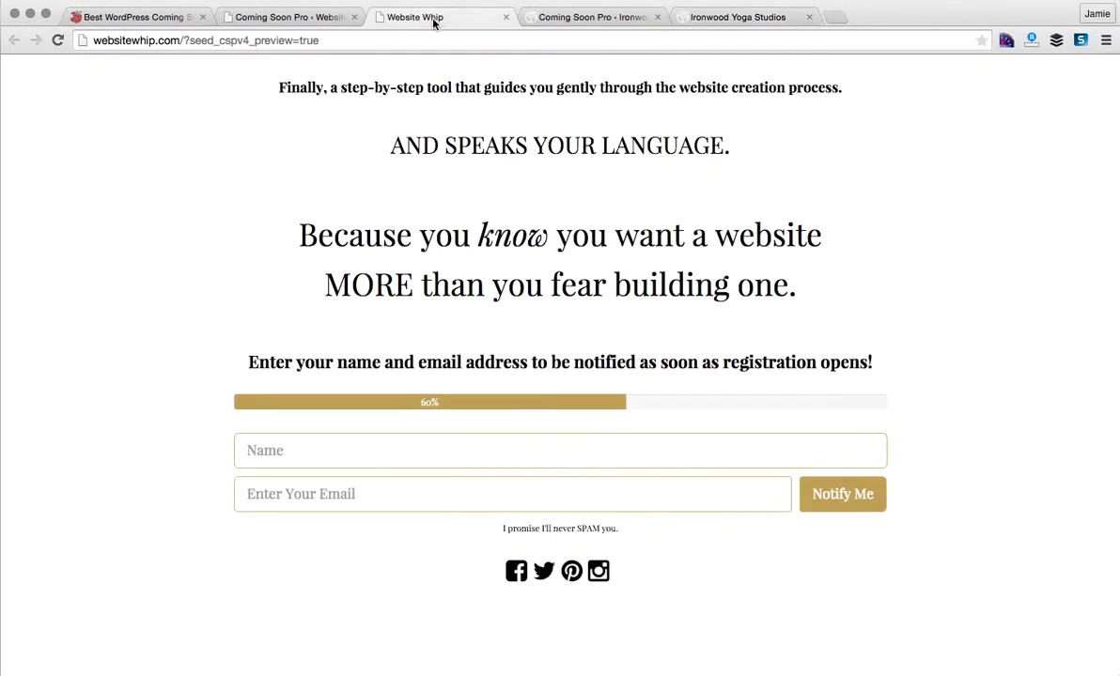
{"action": "scroll", "coordinate": [564, 170], "scroll_direction": "up", "scroll_amount": 15}
{"action": "scroll", "coordinate": [597, 187], "scroll_direction": "up", "scroll_amount": 14}
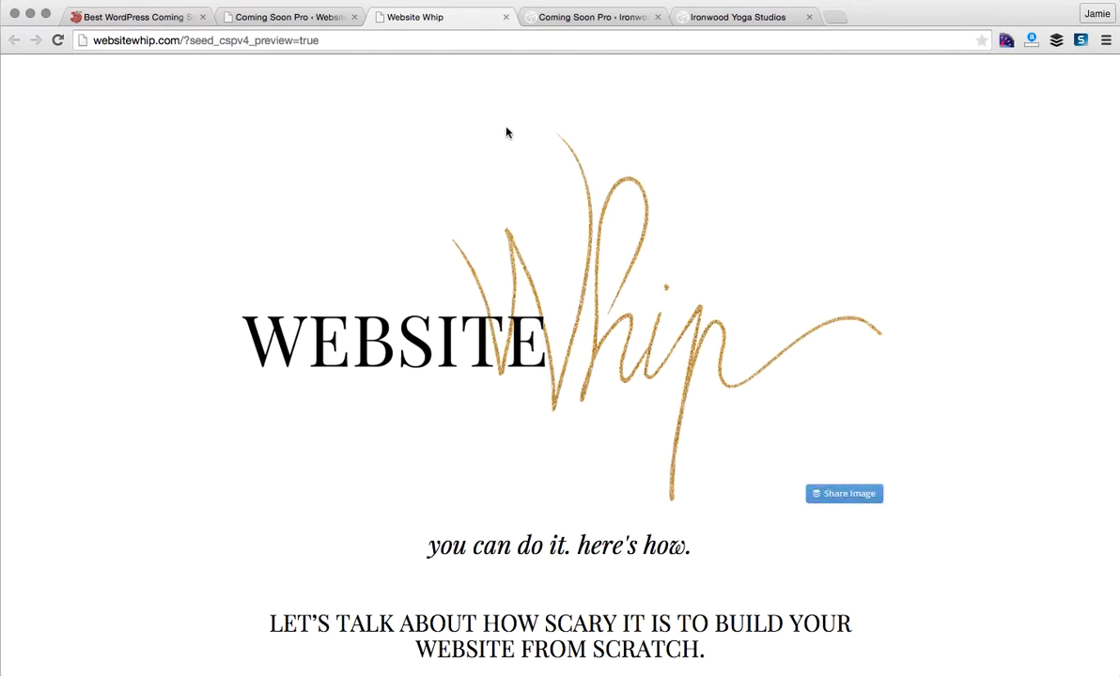
{"action": "left_click", "coordinate": [291, 21]}
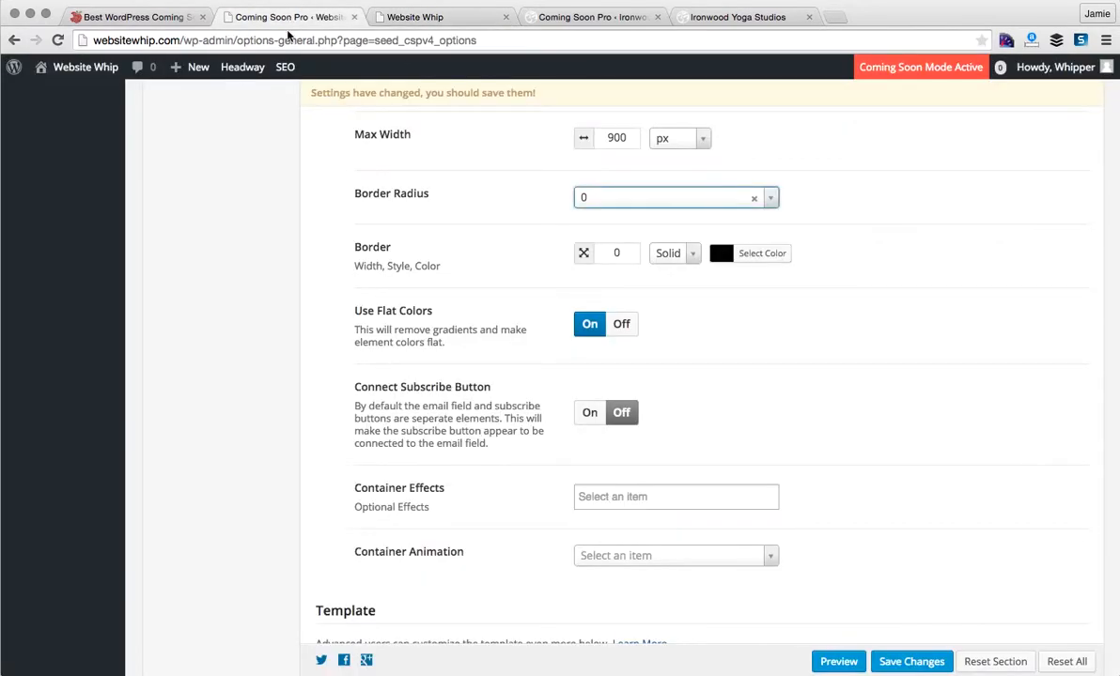
- Inspect the empty template Code area, then open the Language Strings section
{"action": "scroll", "coordinate": [254, 336], "scroll_direction": "down", "scroll_amount": 5}
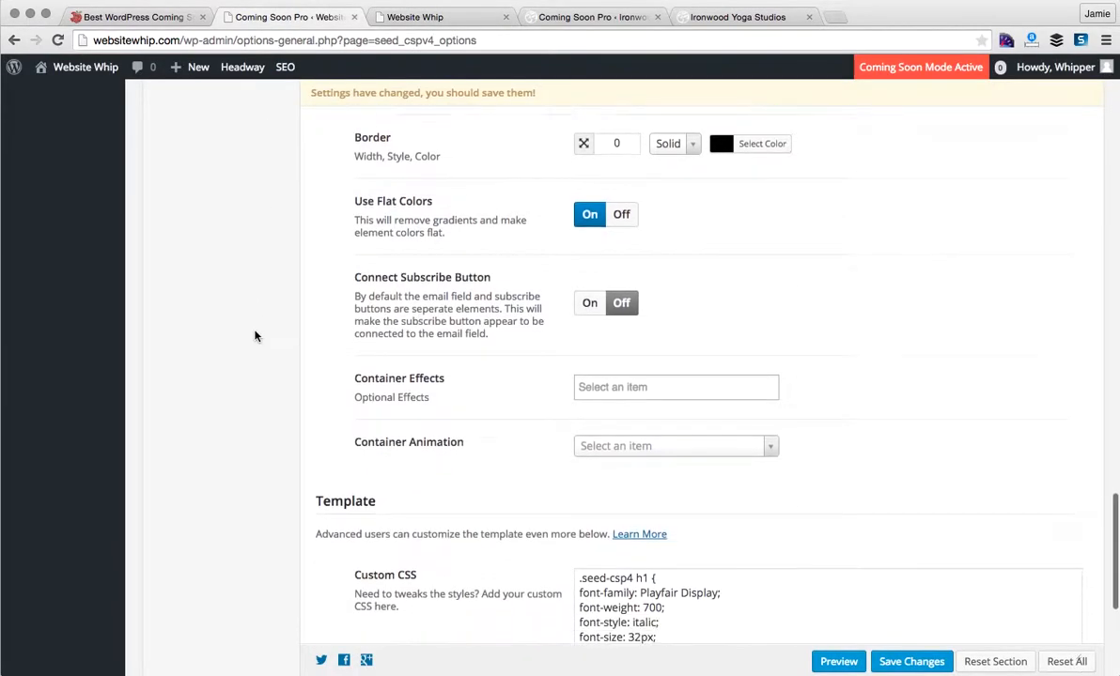
{"action": "scroll", "coordinate": [254, 336], "scroll_direction": "down", "scroll_amount": 3}
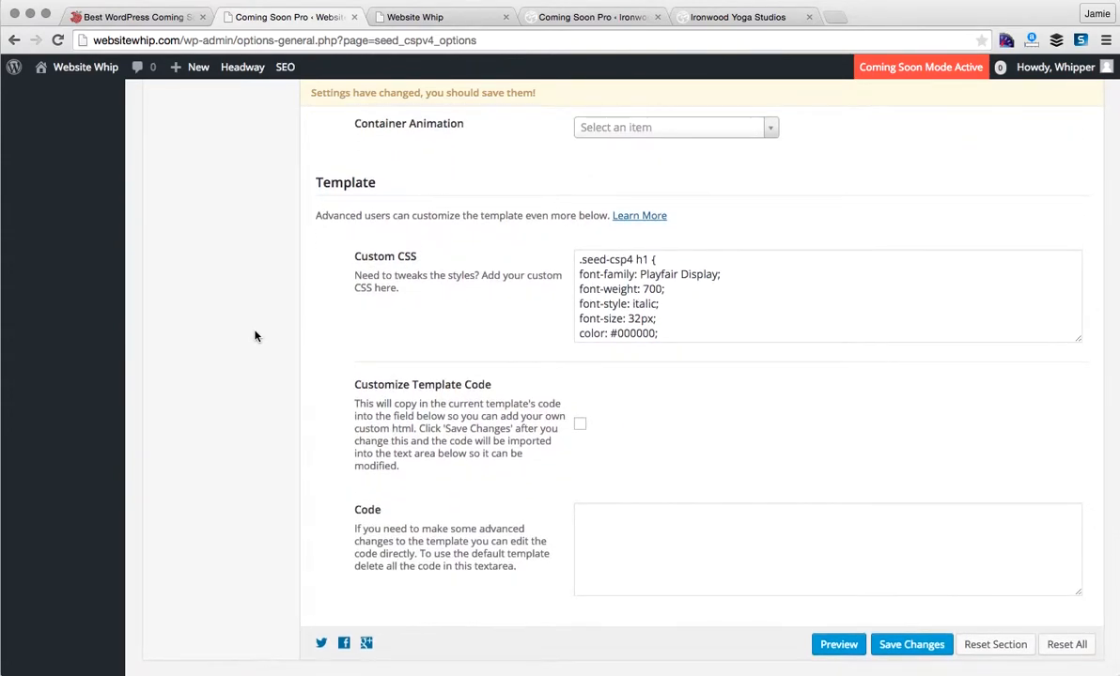
{"action": "scroll", "coordinate": [255, 336], "scroll_direction": "down", "scroll_amount": 1}
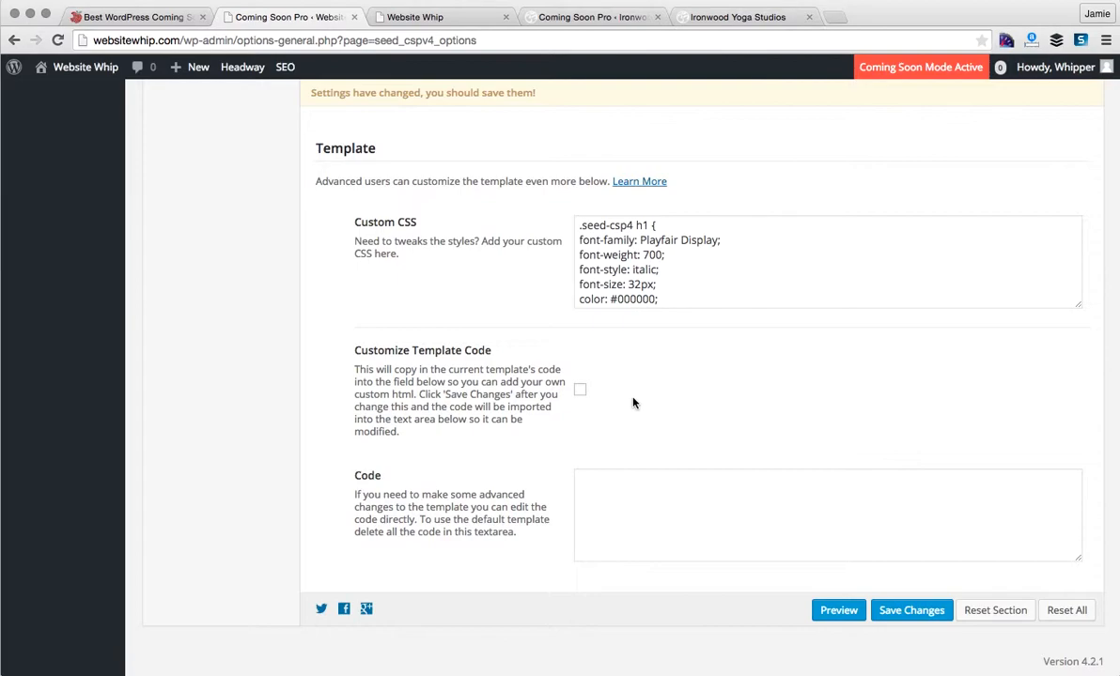
{"action": "left_click", "coordinate": [619, 533]}
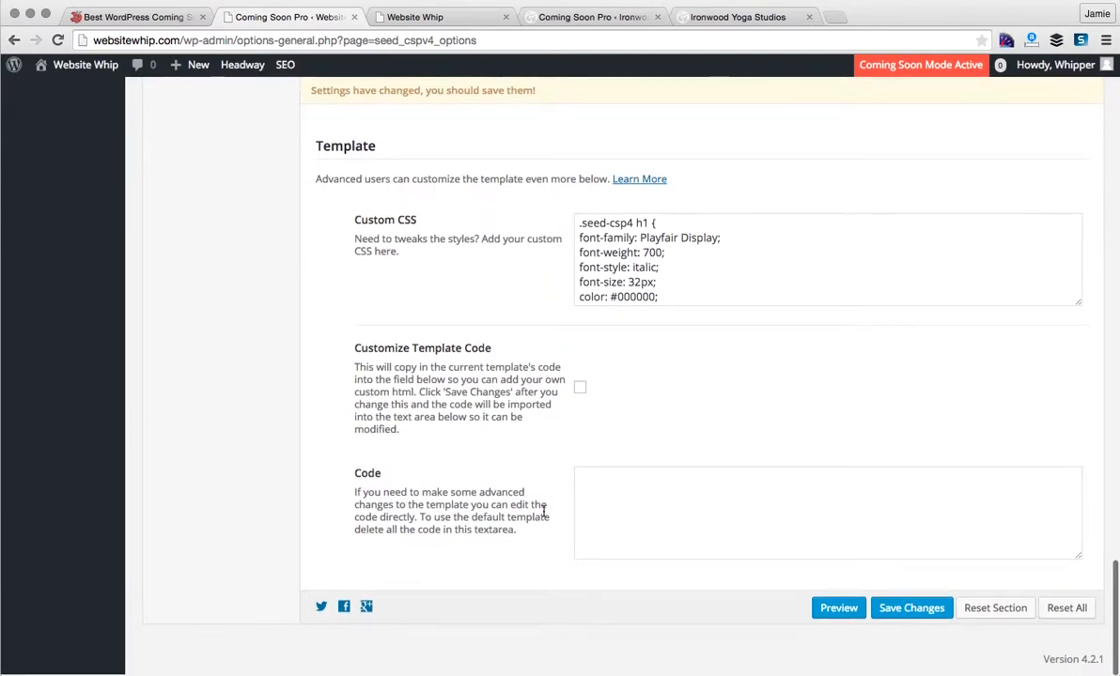
{"action": "scroll", "coordinate": [542, 512], "scroll_direction": "up", "scroll_amount": 2}
{"action": "scroll", "coordinate": [543, 514], "scroll_direction": "down", "scroll_amount": 1}
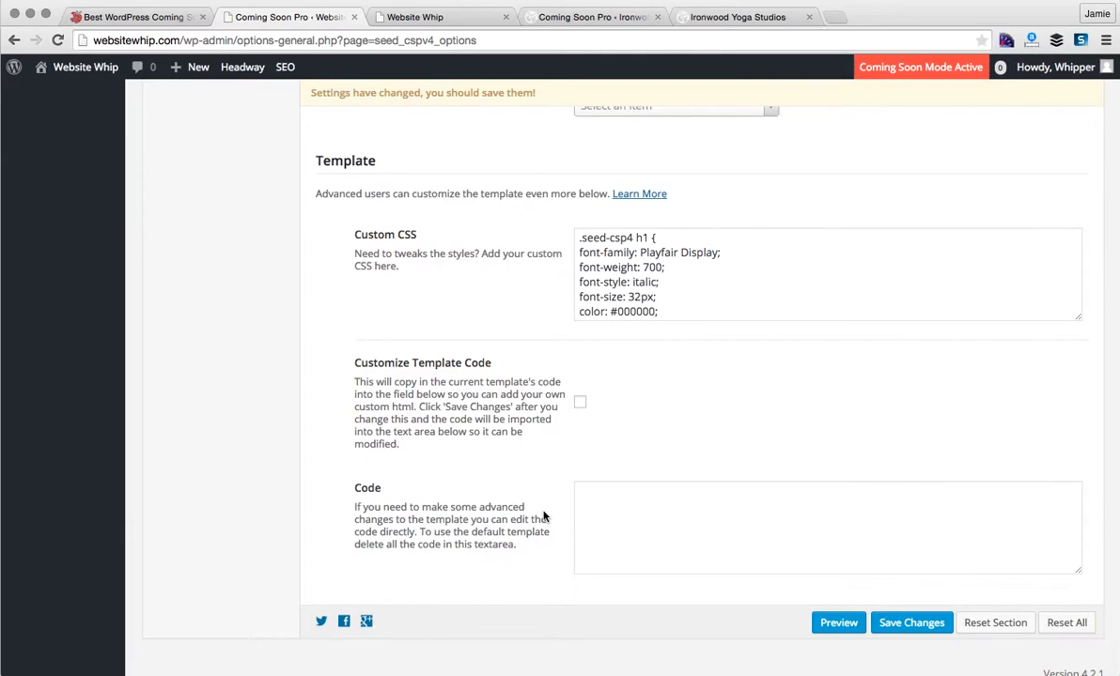
{"action": "scroll", "coordinate": [543, 515], "scroll_direction": "up", "scroll_amount": 20}
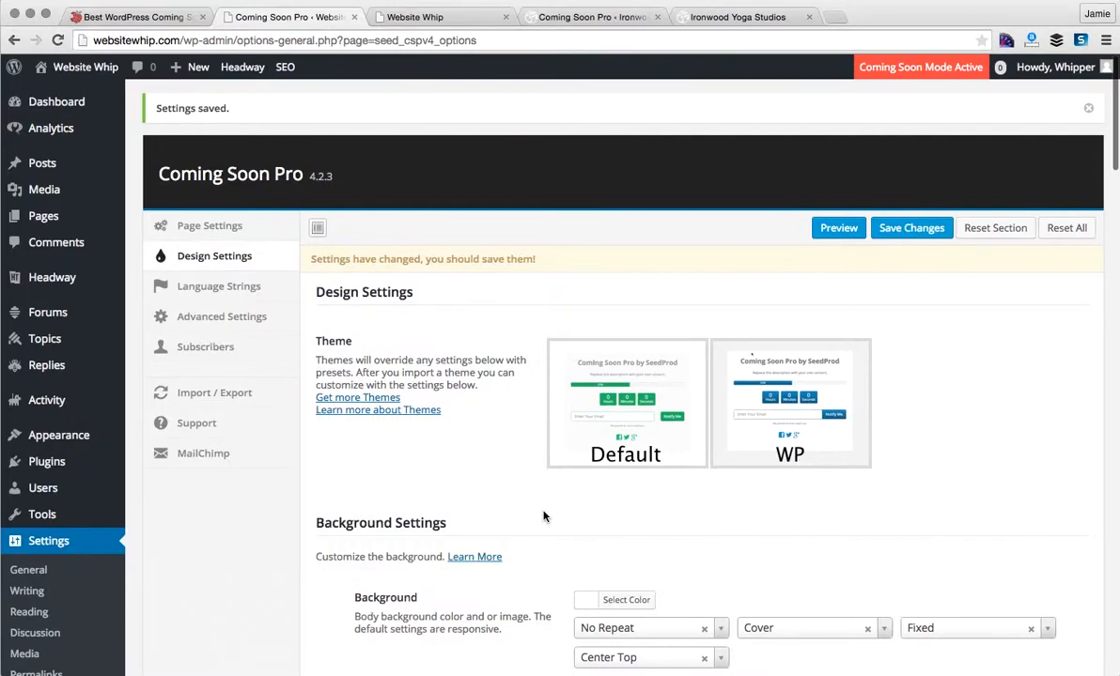
{"action": "left_click", "coordinate": [231, 297]}
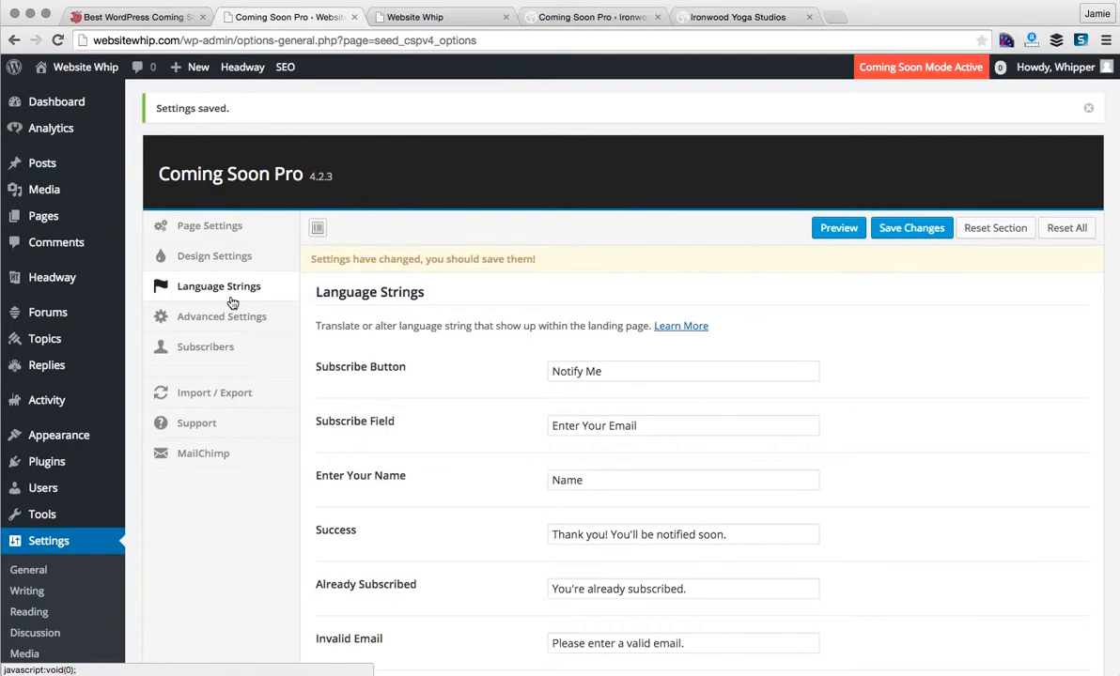
- Compare with the Ironwood Yoga Studios preview, then edit the Success message string
{"action": "scroll", "coordinate": [490, 292], "scroll_direction": "down", "scroll_amount": 2}
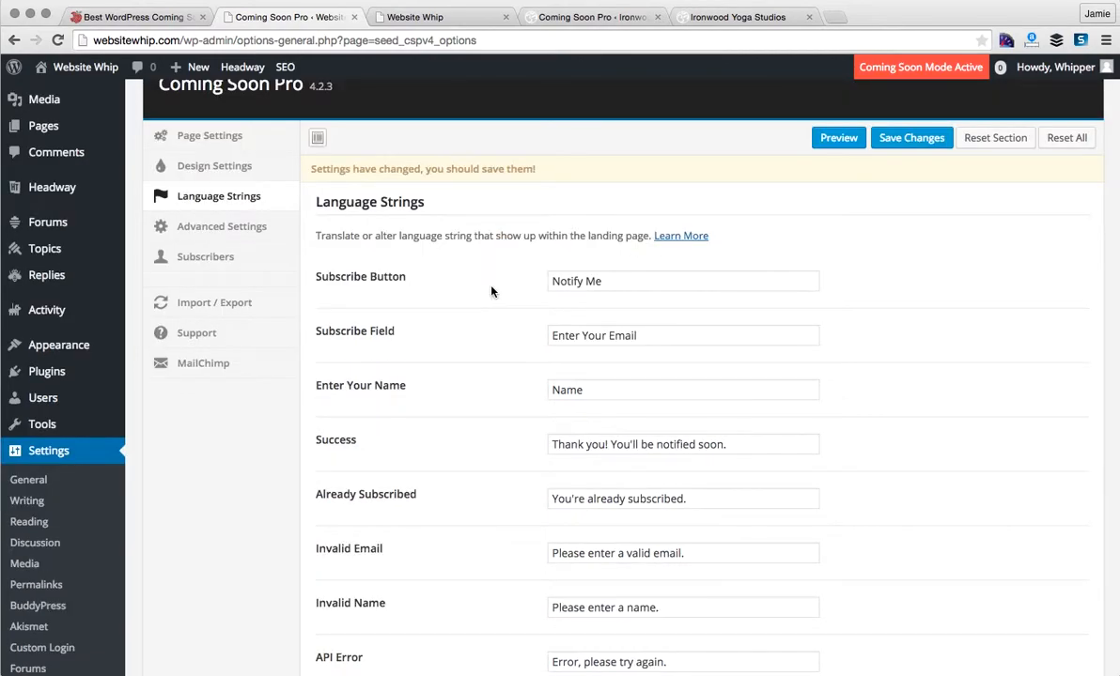
{"action": "left_click", "coordinate": [724, 25]}
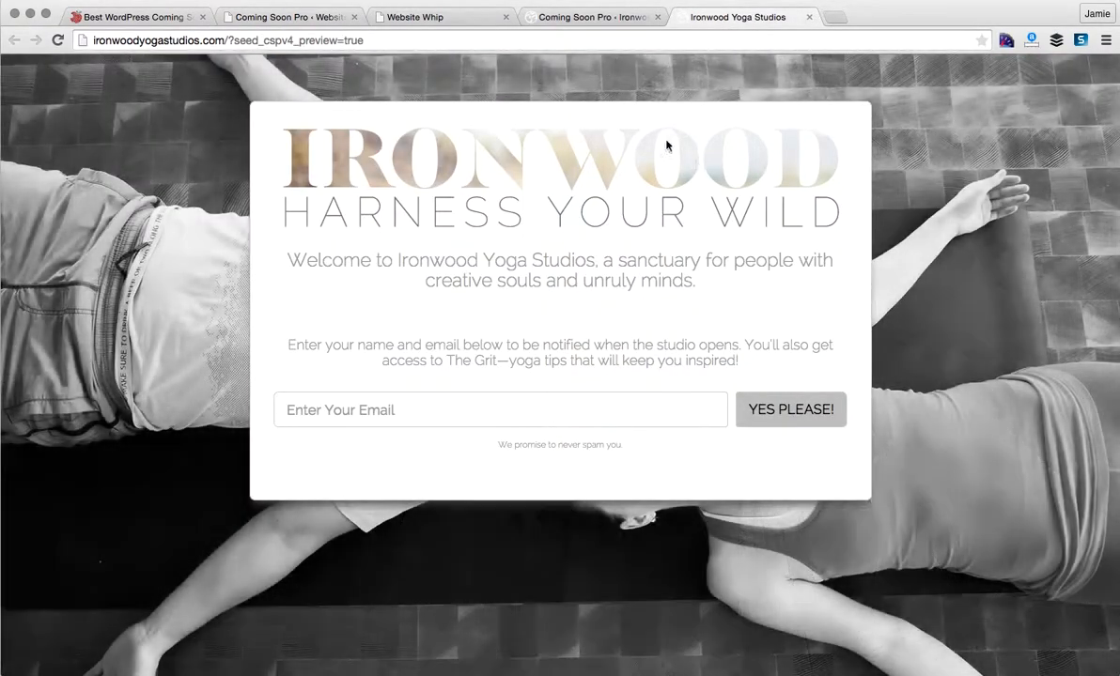
{"action": "left_click", "coordinate": [314, 18]}
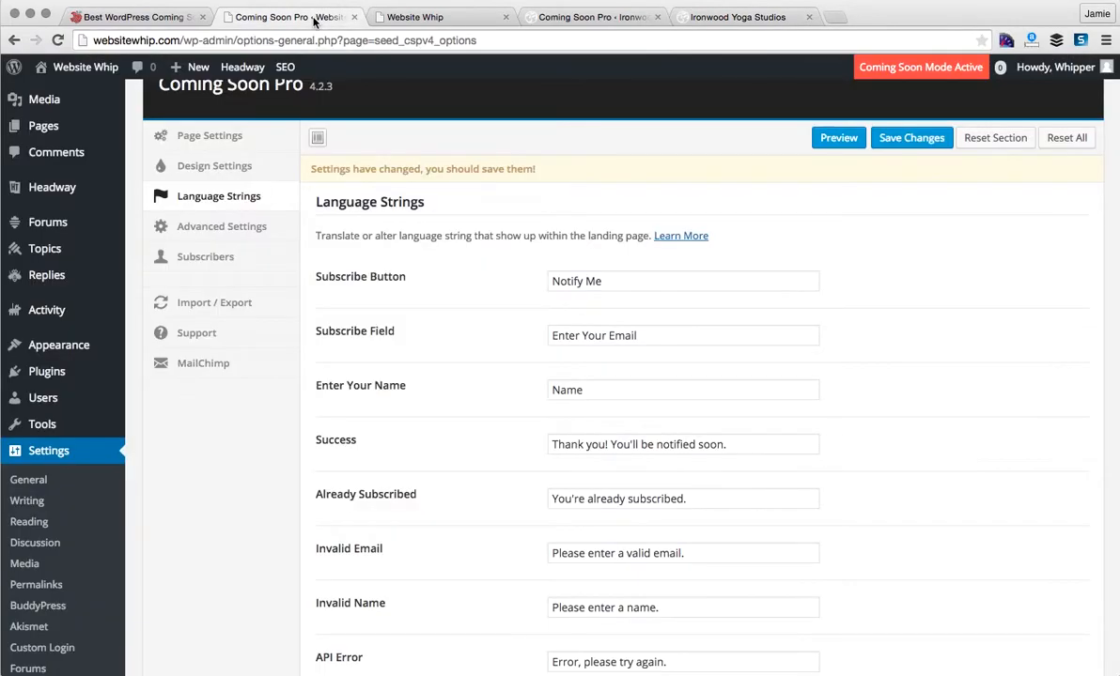
{"action": "scroll", "coordinate": [595, 379], "scroll_direction": "down", "scroll_amount": 1}
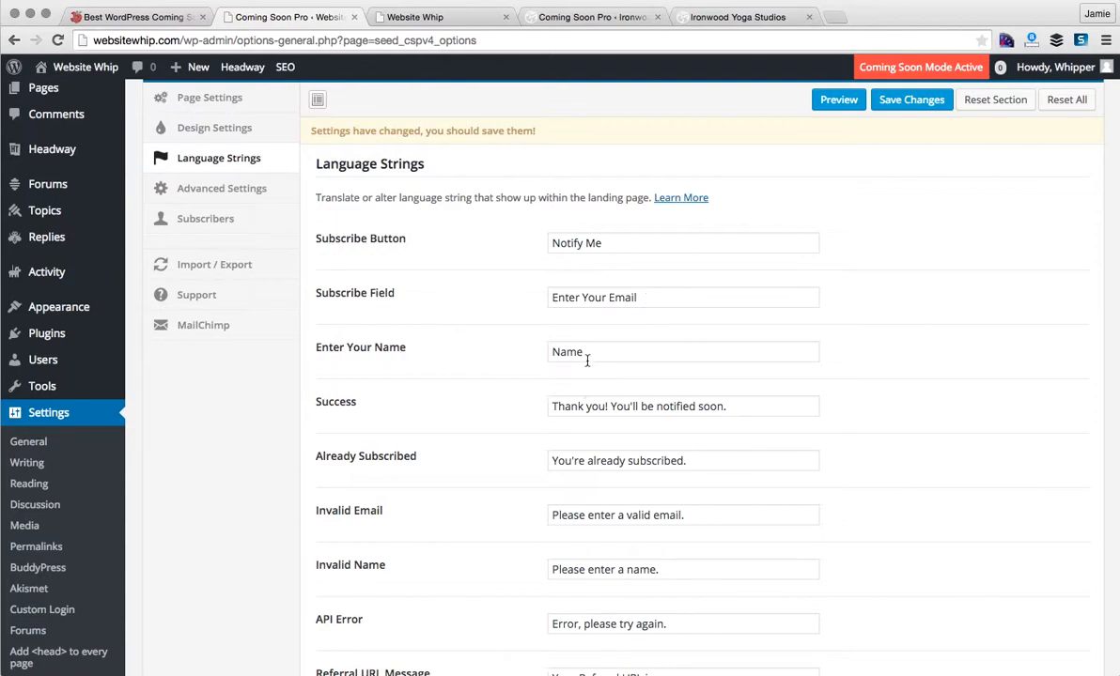
{"action": "scroll", "coordinate": [594, 351], "scroll_direction": "down", "scroll_amount": 2}
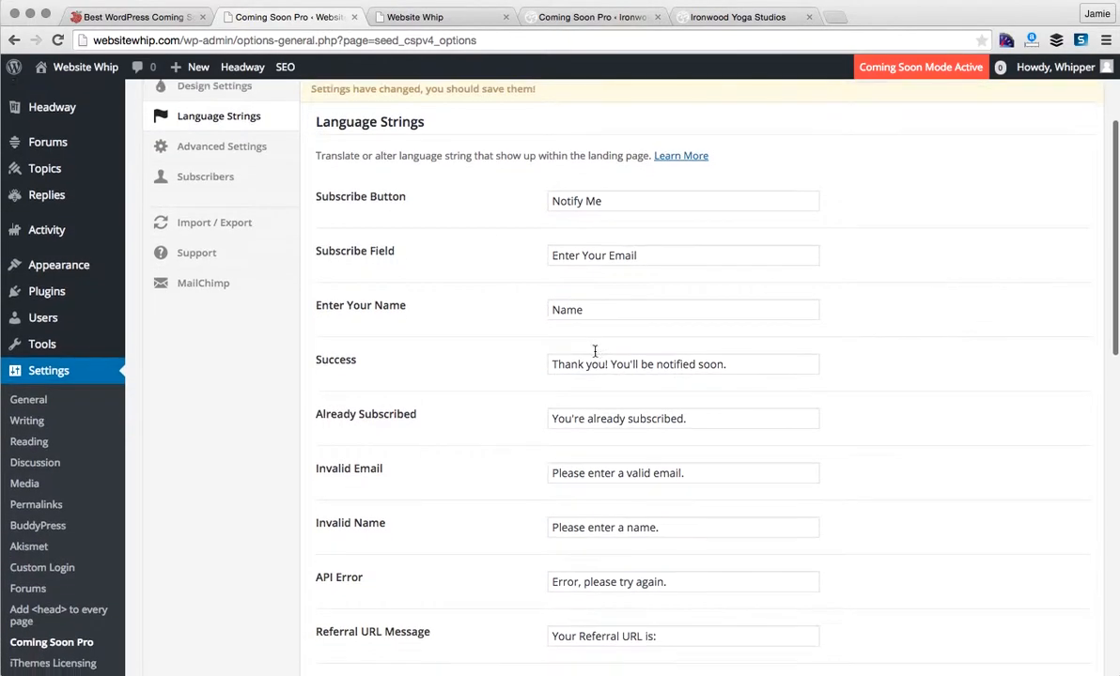
{"action": "left_click", "coordinate": [743, 354]}
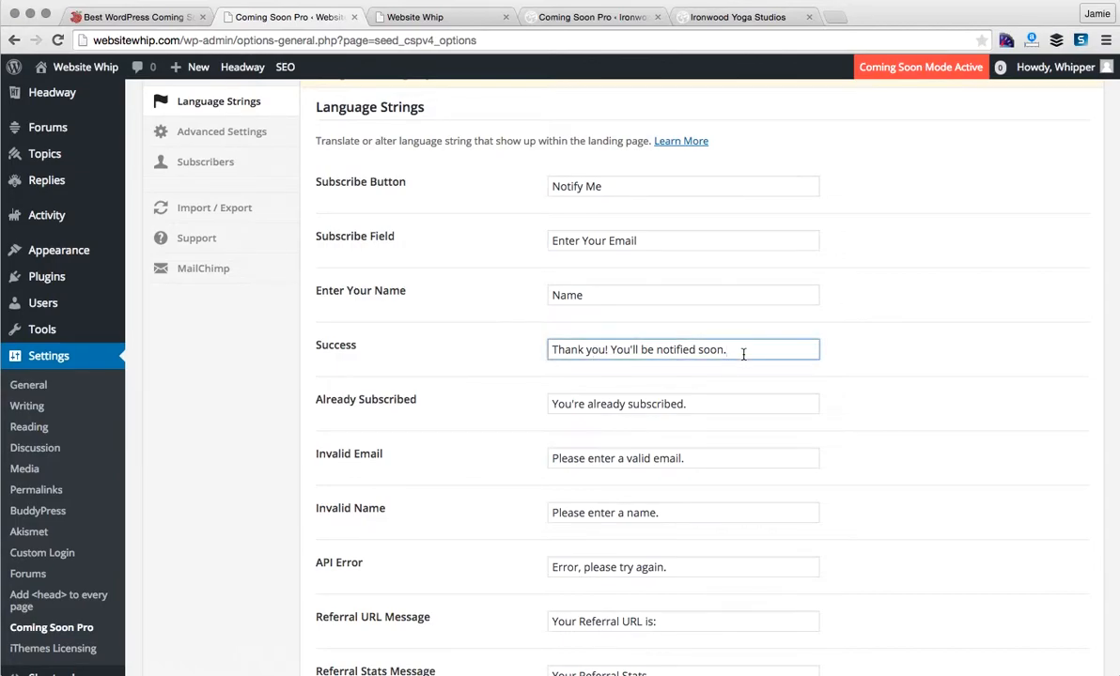
- Save the language string settings and go to Advanced Settings
{"action": "scroll", "coordinate": [743, 354], "scroll_direction": "down", "scroll_amount": 5}
{"action": "scroll", "coordinate": [743, 354], "scroll_direction": "down", "scroll_amount": 6}
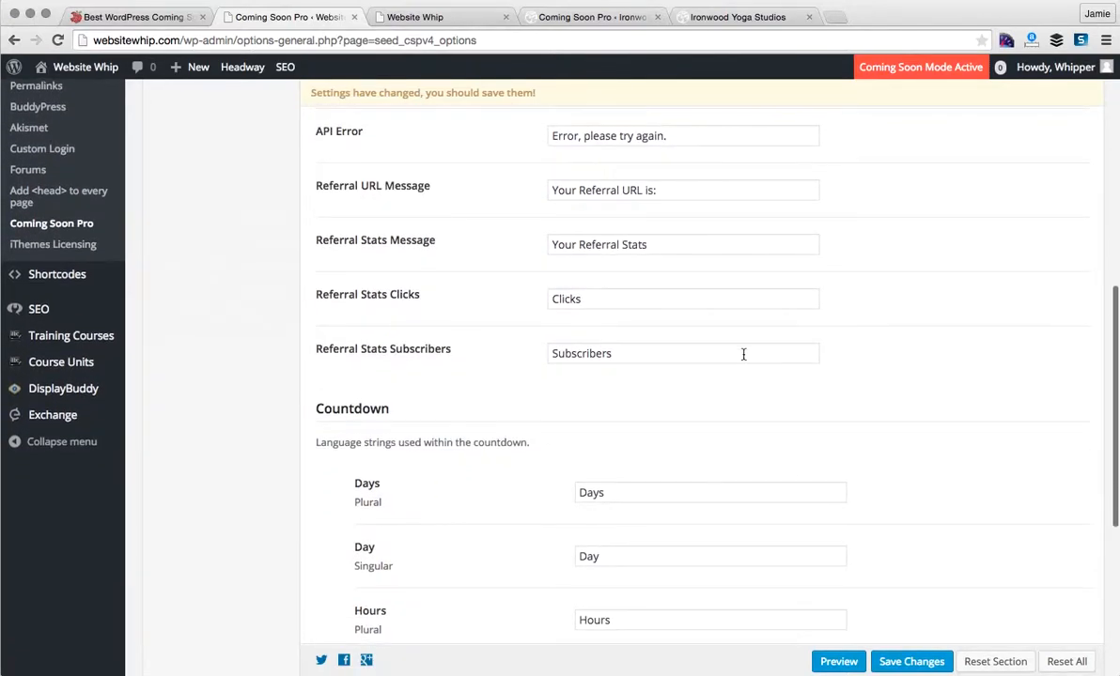
{"action": "scroll", "coordinate": [743, 357], "scroll_direction": "down", "scroll_amount": 3}
{"action": "scroll", "coordinate": [743, 354], "scroll_direction": "down", "scroll_amount": 5}
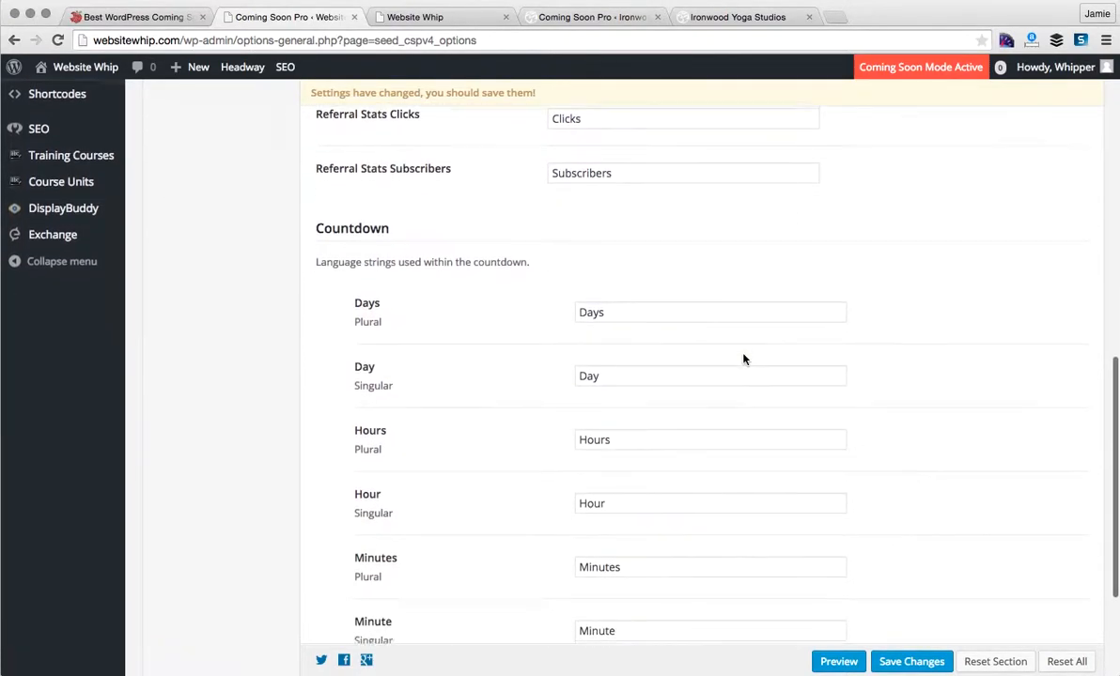
{"action": "left_click", "coordinate": [913, 609]}
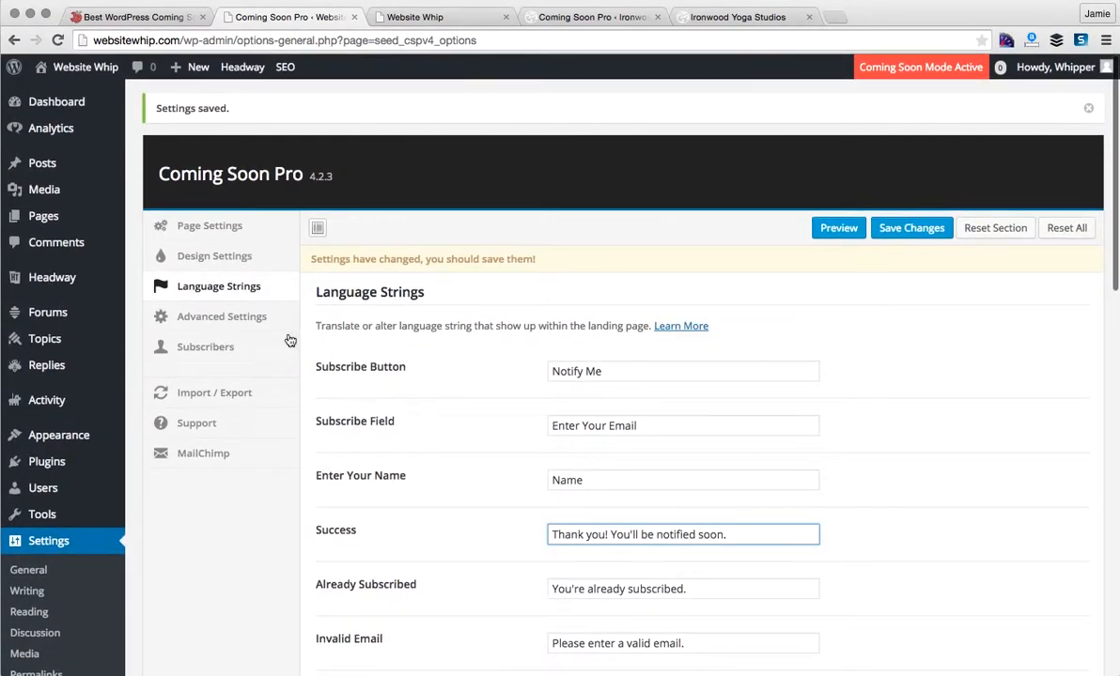
{"action": "left_click", "coordinate": [254, 321]}
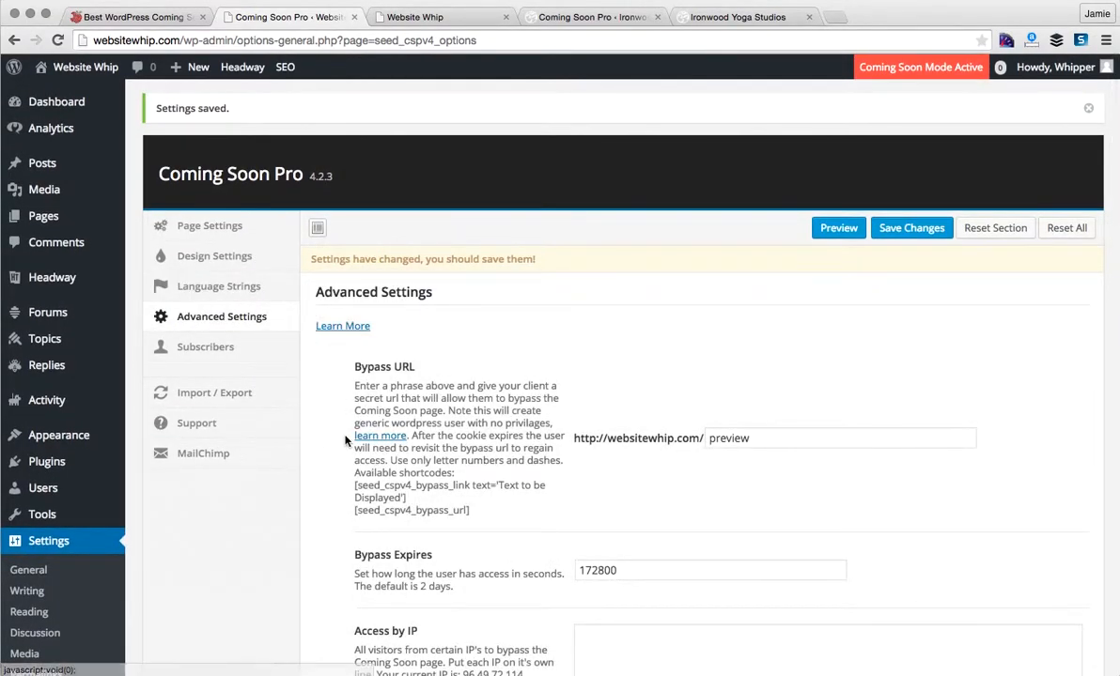
{"action": "scroll", "coordinate": [344, 437], "scroll_direction": "down", "scroll_amount": 3}
{"action": "scroll", "coordinate": [345, 441], "scroll_direction": "down", "scroll_amount": 1}
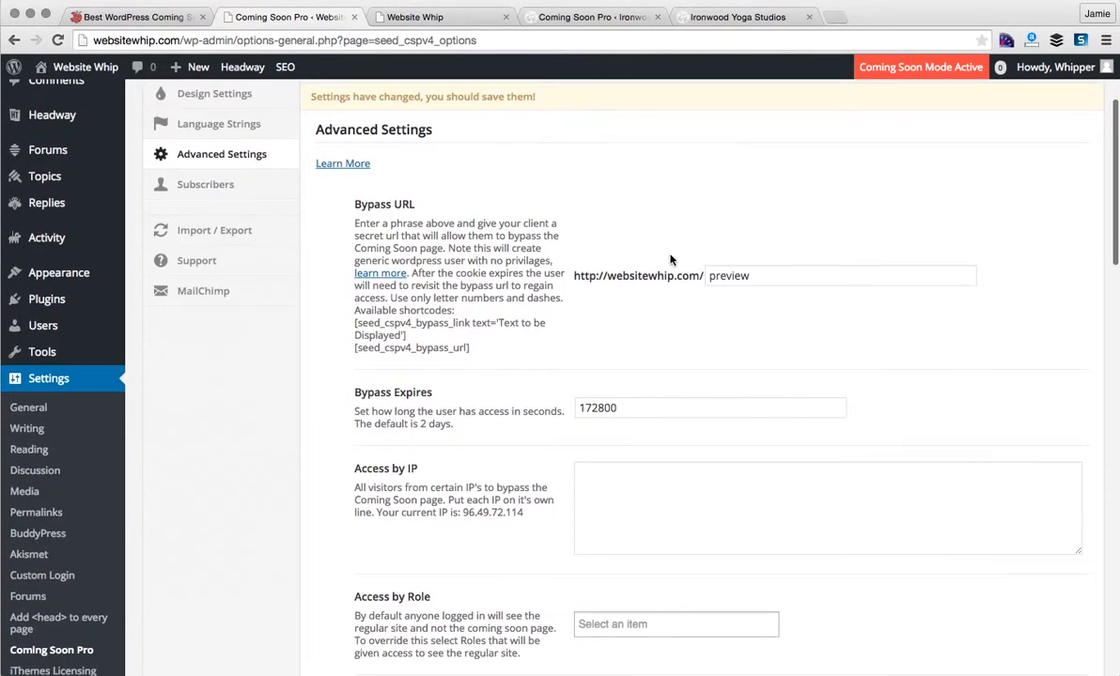
{"action": "double_click", "coordinate": [728, 276]}
{"action": "key", "text": "BackSpace"}
{"action": "type", "text": "letmein"}
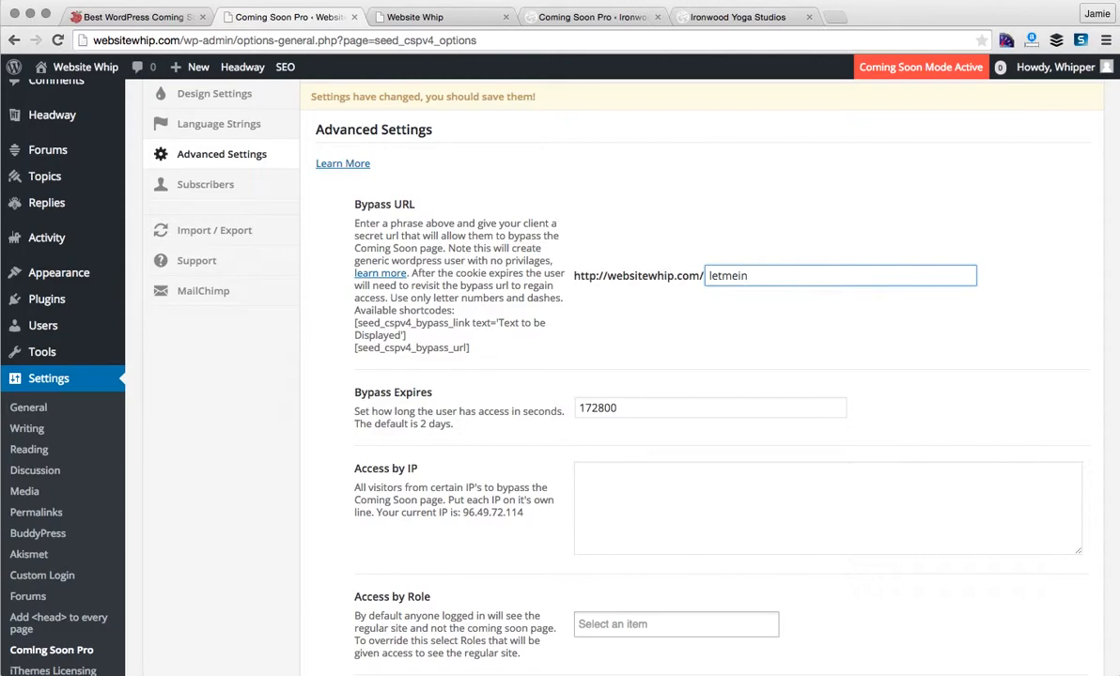
{"action": "left_click", "coordinate": [602, 281]}
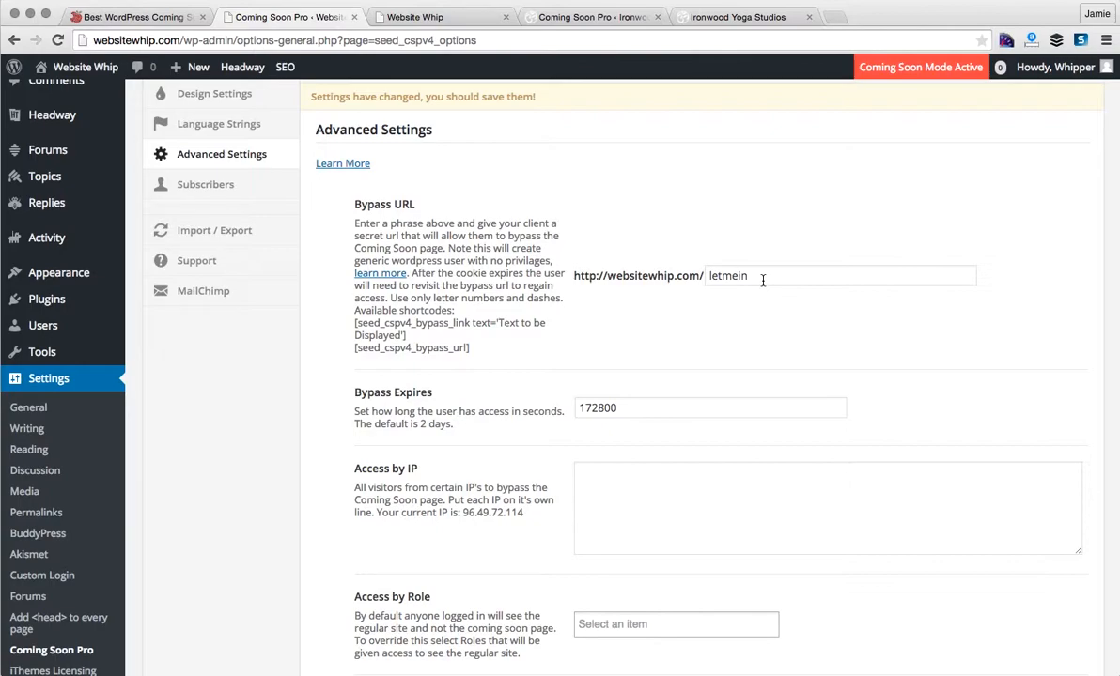
{"action": "scroll", "coordinate": [734, 376], "scroll_direction": "down", "scroll_amount": 4}
{"action": "left_click", "coordinate": [667, 233]}
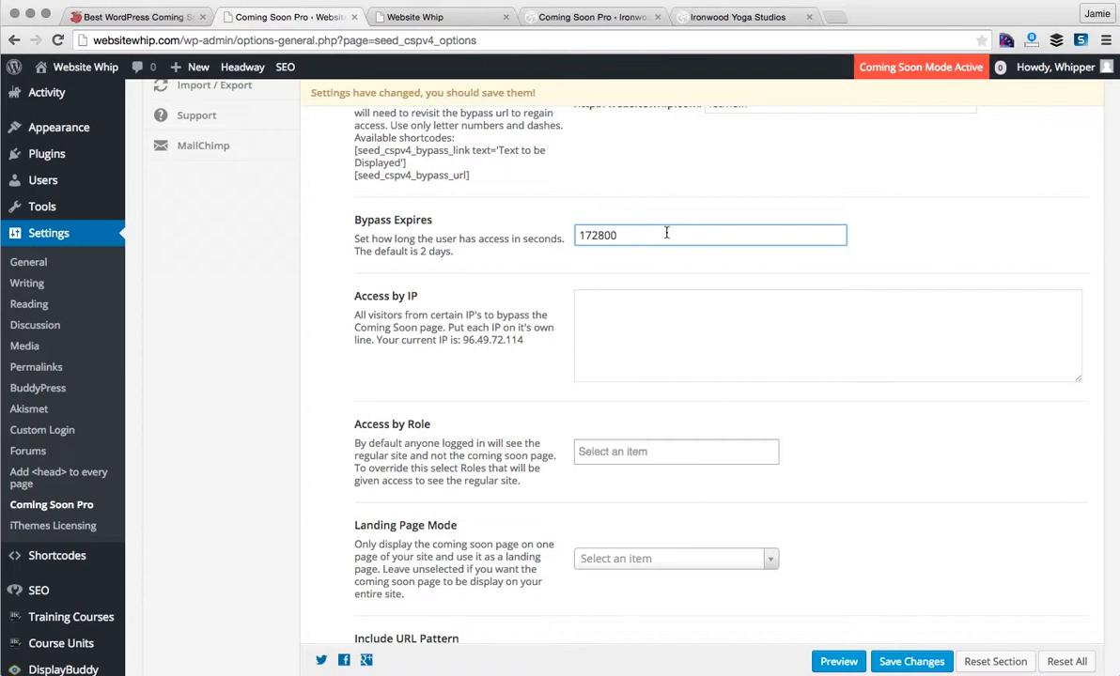
{"action": "scroll", "coordinate": [667, 235], "scroll_direction": "up", "scroll_amount": 2}
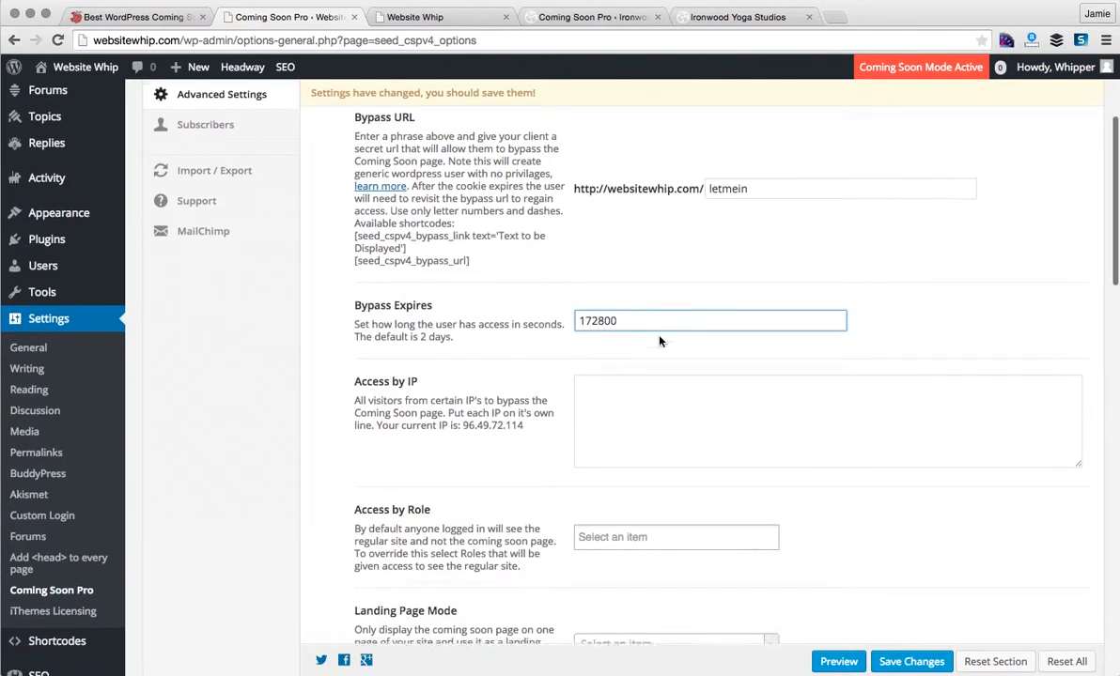
{"action": "scroll", "coordinate": [659, 336], "scroll_direction": "down", "scroll_amount": 3}
{"action": "left_click", "coordinate": [659, 336]}
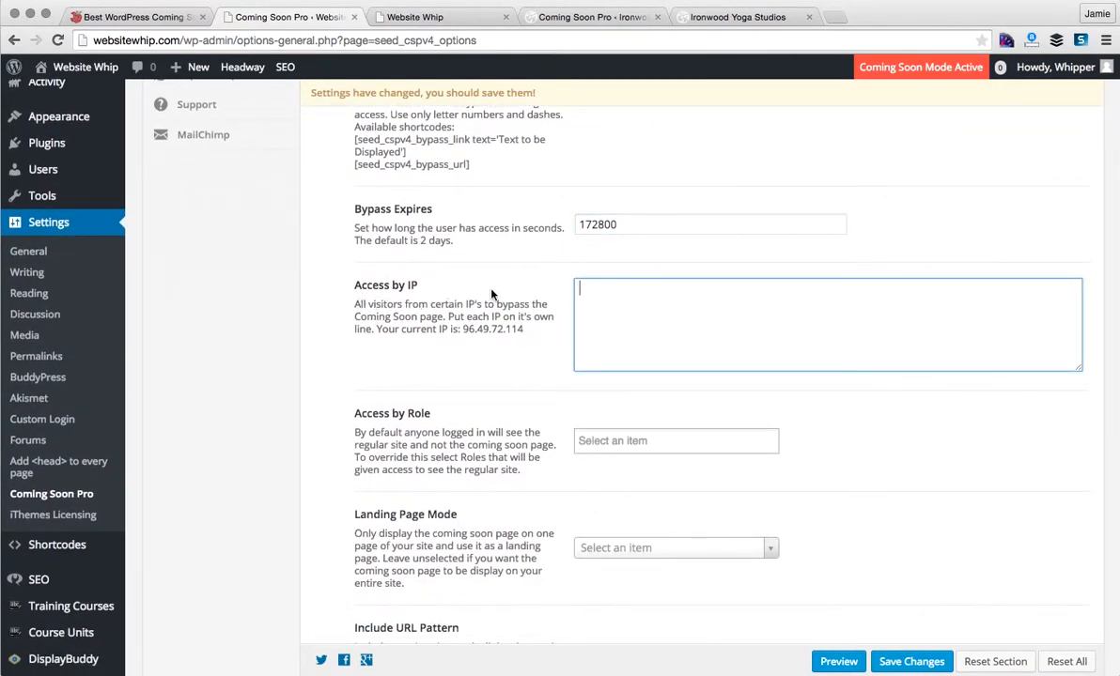
{"action": "scroll", "coordinate": [635, 307], "scroll_direction": "down", "scroll_amount": 3}
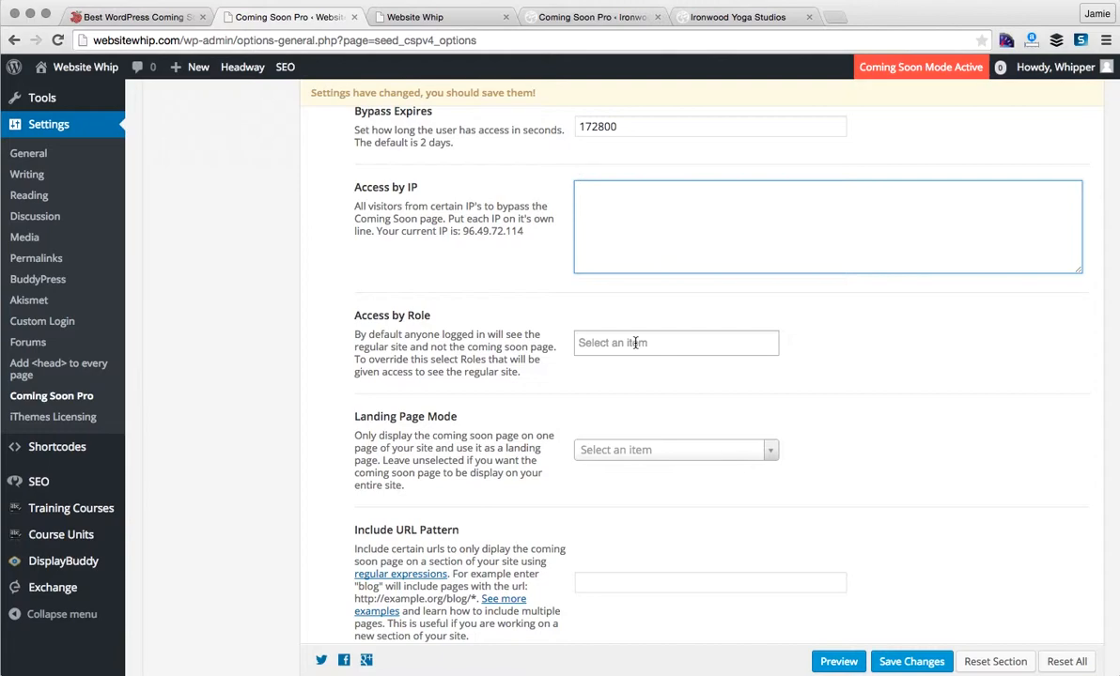
{"action": "left_click", "coordinate": [635, 343]}
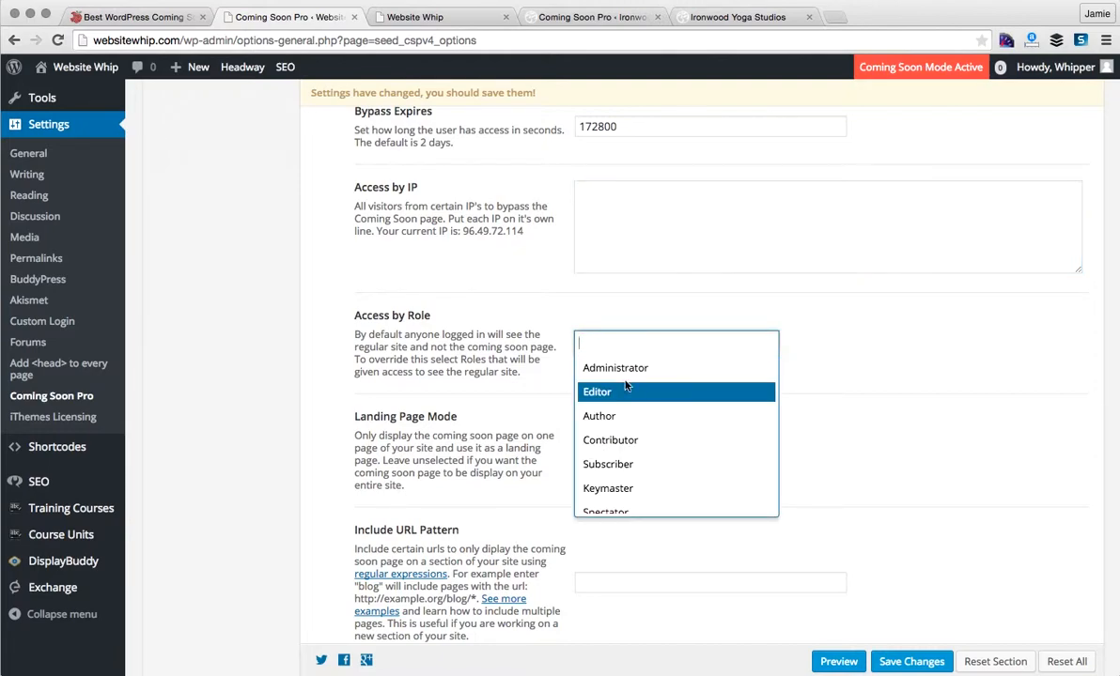
{"action": "left_click", "coordinate": [623, 377]}
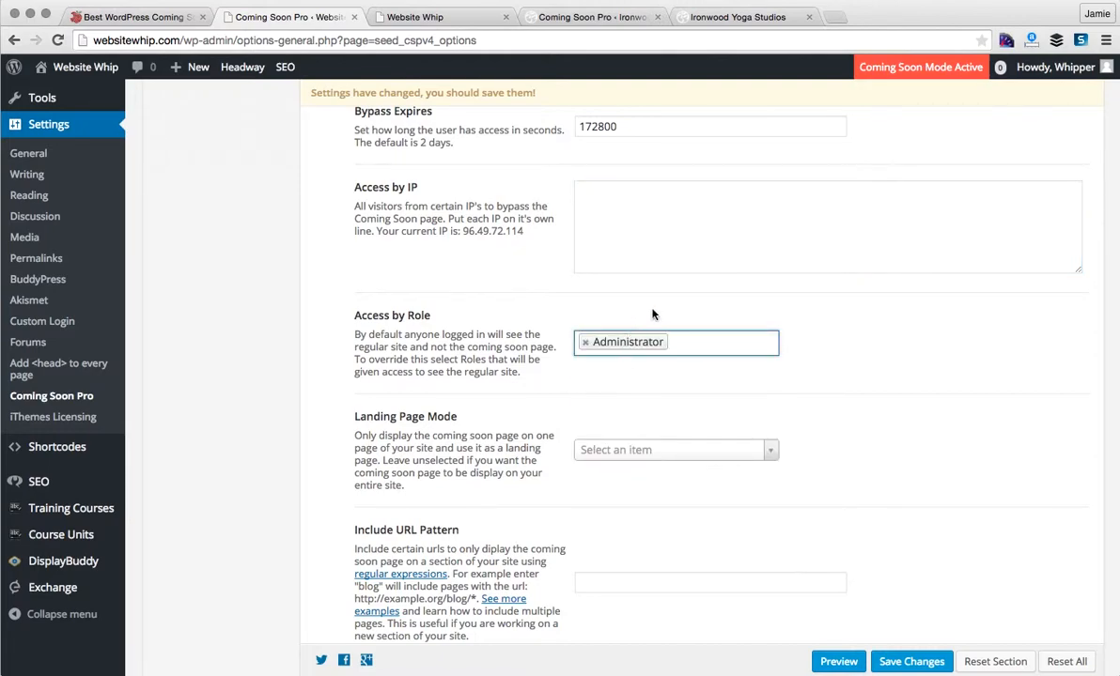
{"action": "left_click", "coordinate": [583, 343]}
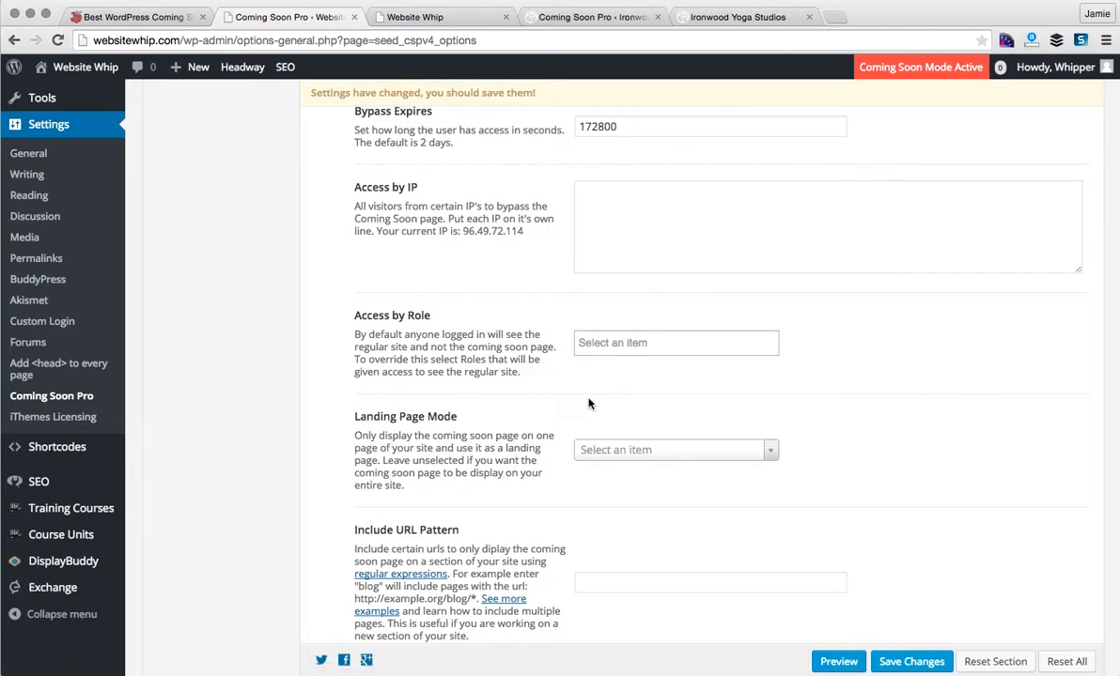
{"action": "left_click", "coordinate": [731, 456]}
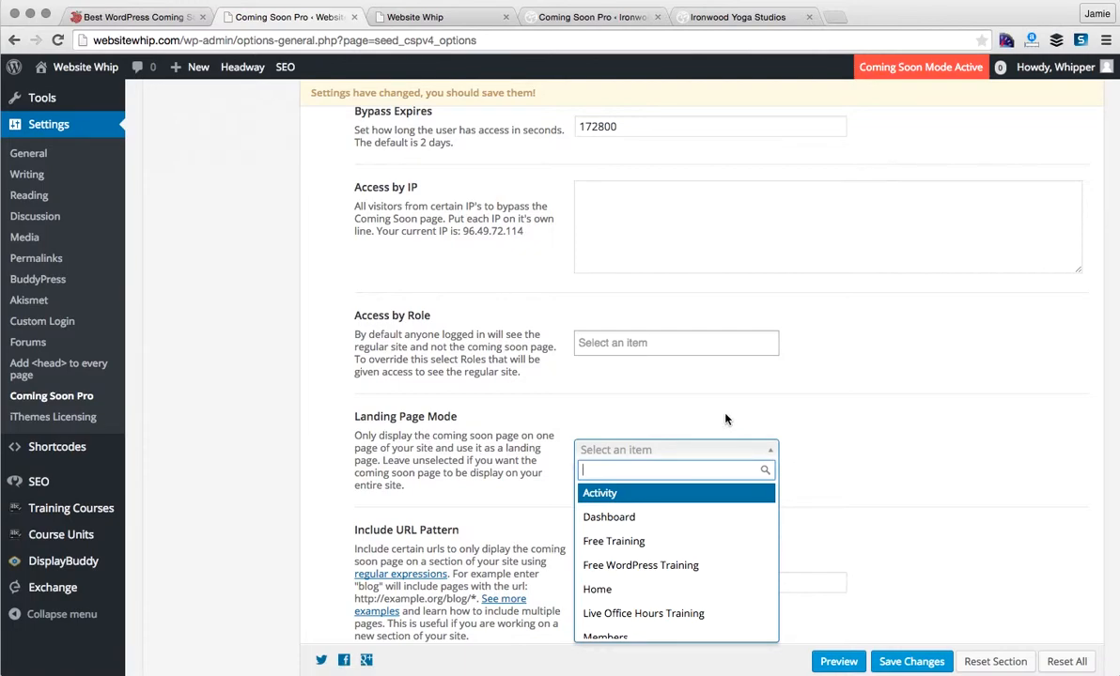
{"action": "left_click", "coordinate": [725, 419]}
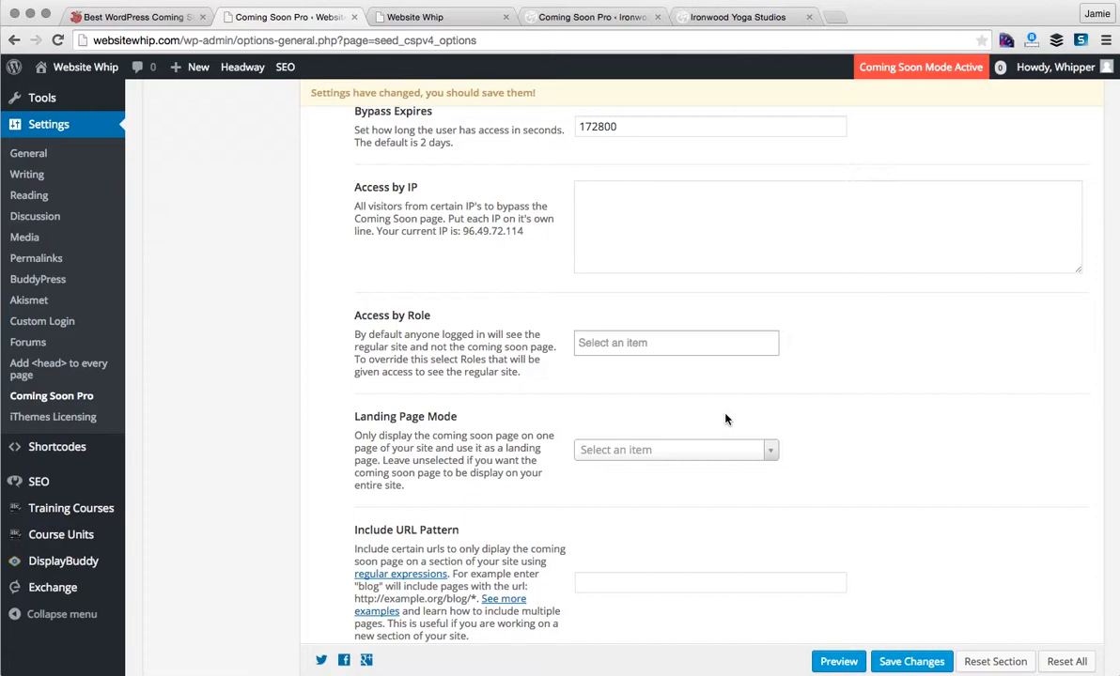
{"action": "left_click", "coordinate": [768, 451]}
{"action": "scroll", "coordinate": [697, 575], "scroll_direction": "down", "scroll_amount": 2}
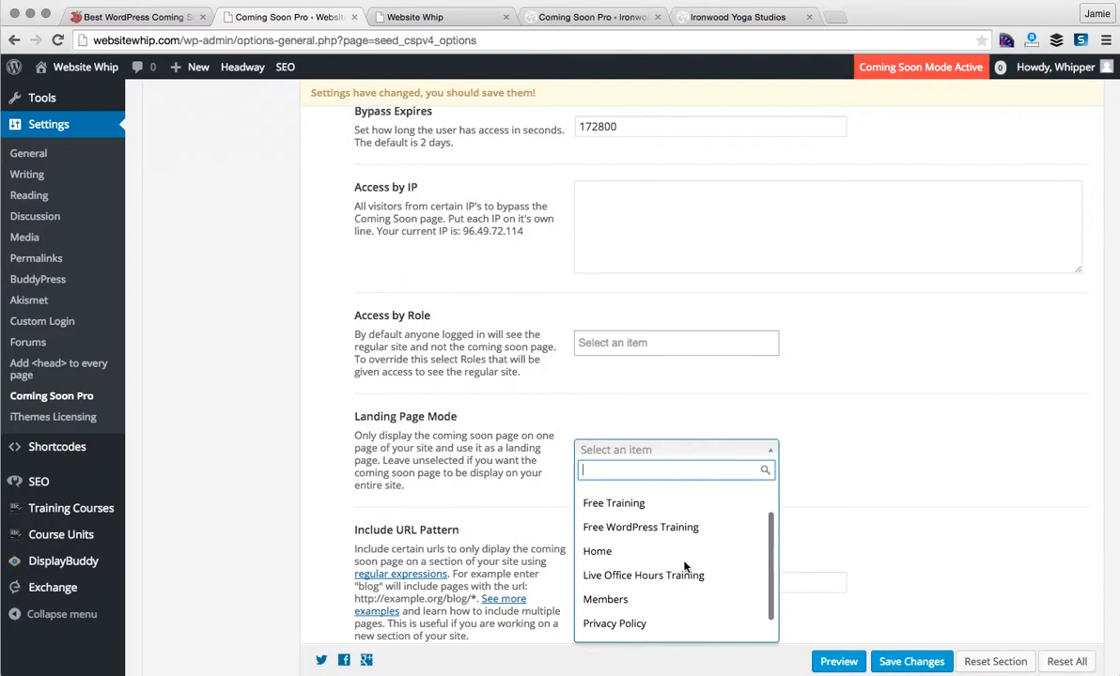
{"action": "left_click", "coordinate": [669, 554]}
{"action": "left_click", "coordinate": [754, 454]}
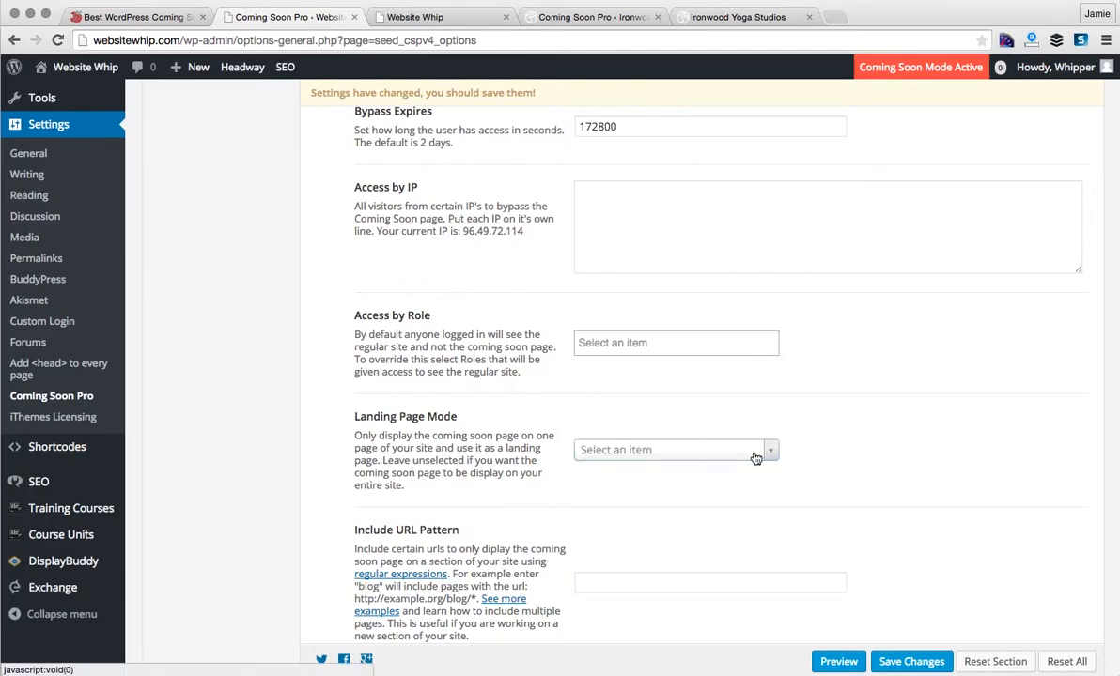
{"action": "scroll", "coordinate": [761, 507], "scroll_direction": "down", "scroll_amount": 5}
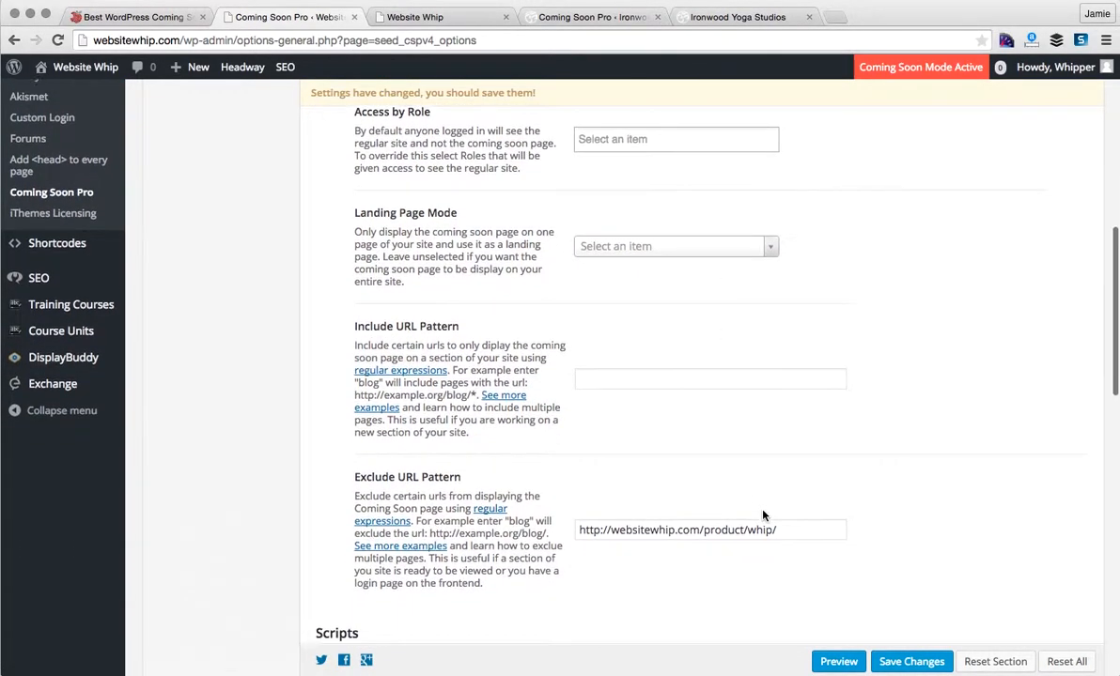
{"action": "scroll", "coordinate": [762, 516], "scroll_direction": "down", "scroll_amount": 3}
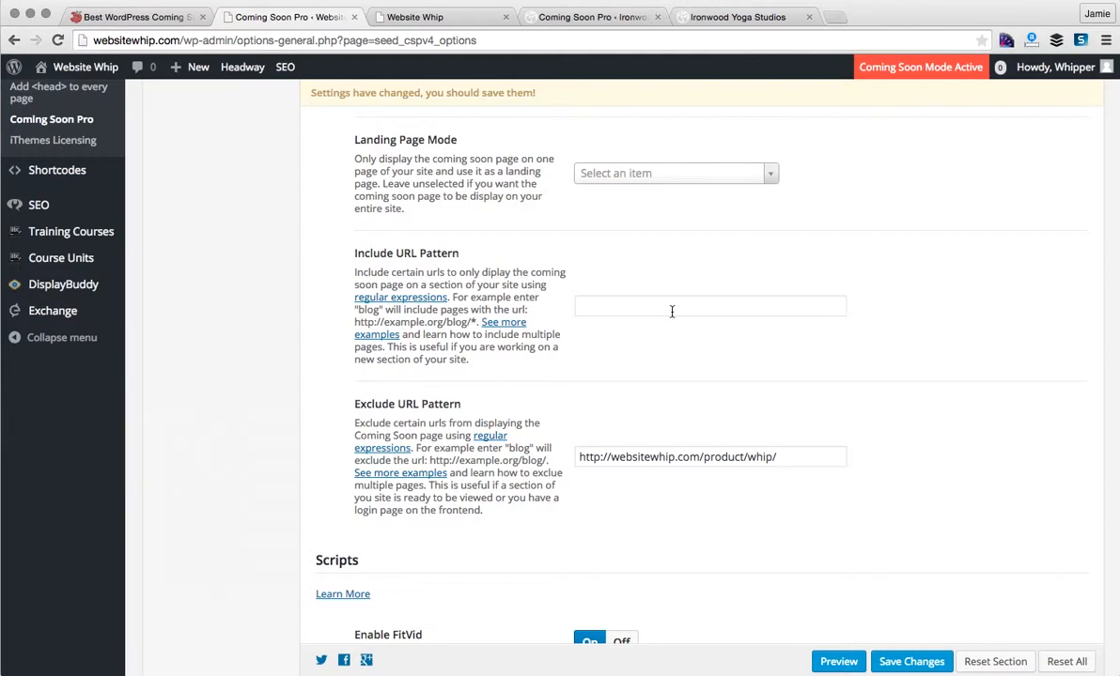
{"action": "scroll", "coordinate": [672, 311], "scroll_direction": "down", "scroll_amount": 3}
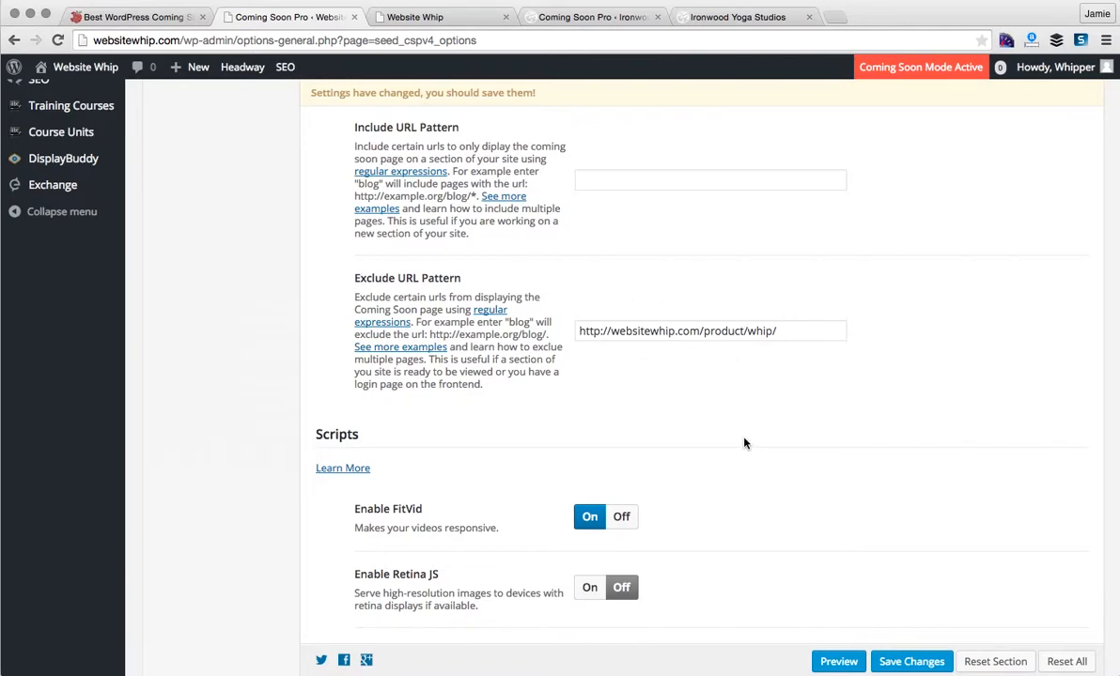
{"action": "scroll", "coordinate": [744, 443], "scroll_direction": "down", "scroll_amount": 6}
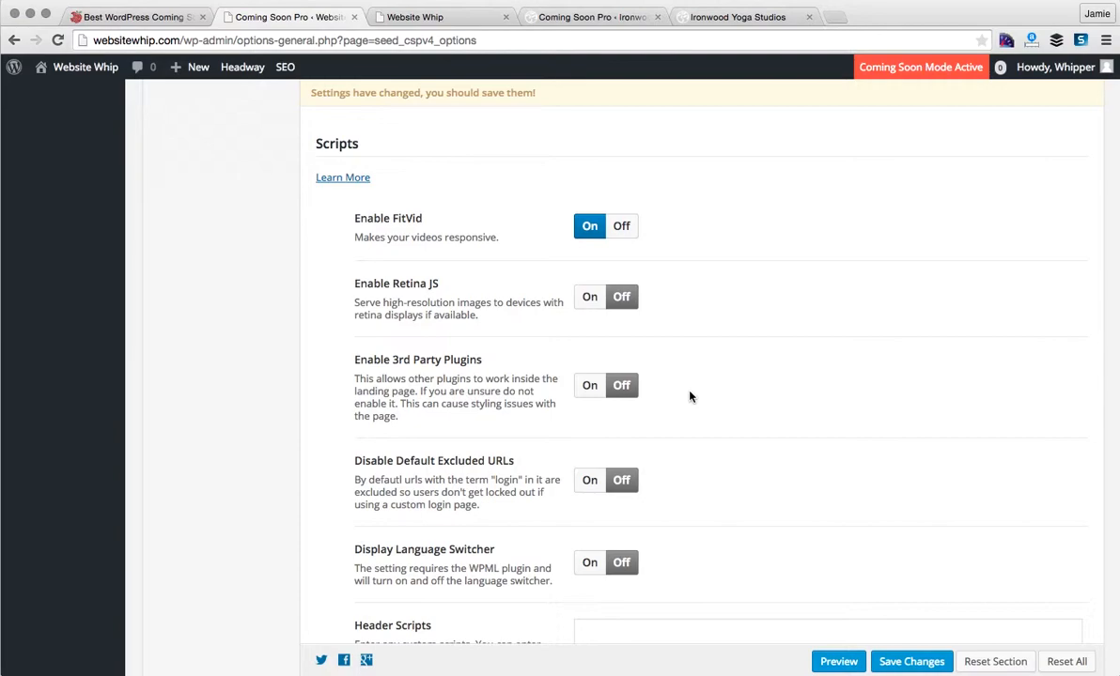
{"action": "scroll", "coordinate": [690, 396], "scroll_direction": "down", "scroll_amount": 3}
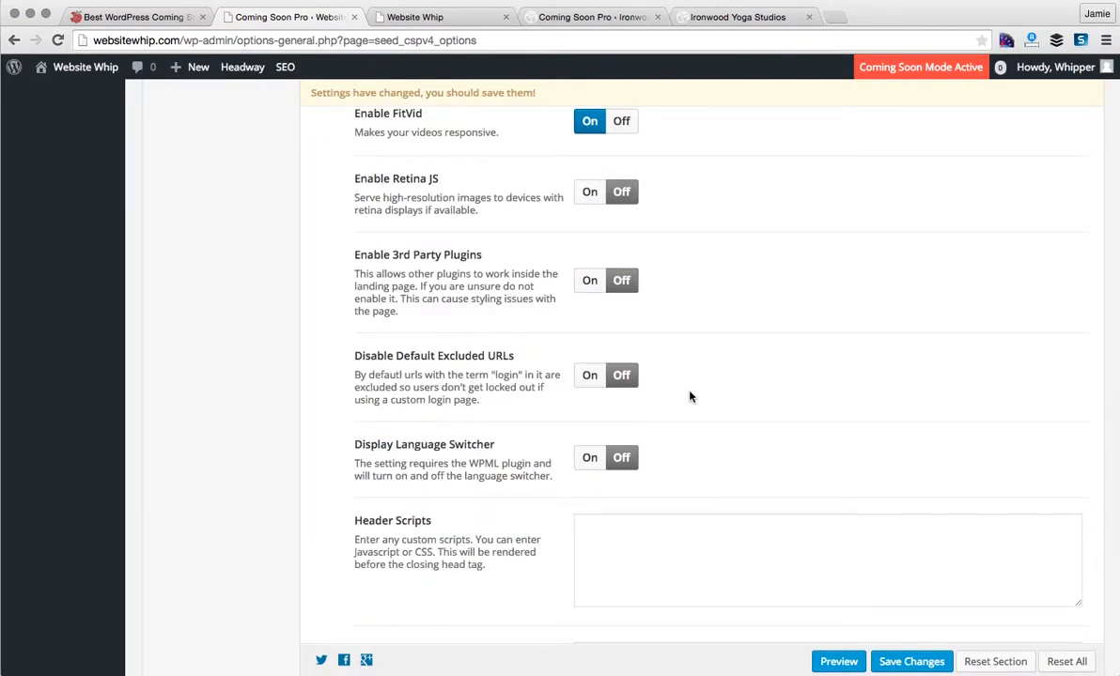
{"action": "scroll", "coordinate": [727, 439], "scroll_direction": "down", "scroll_amount": 4}
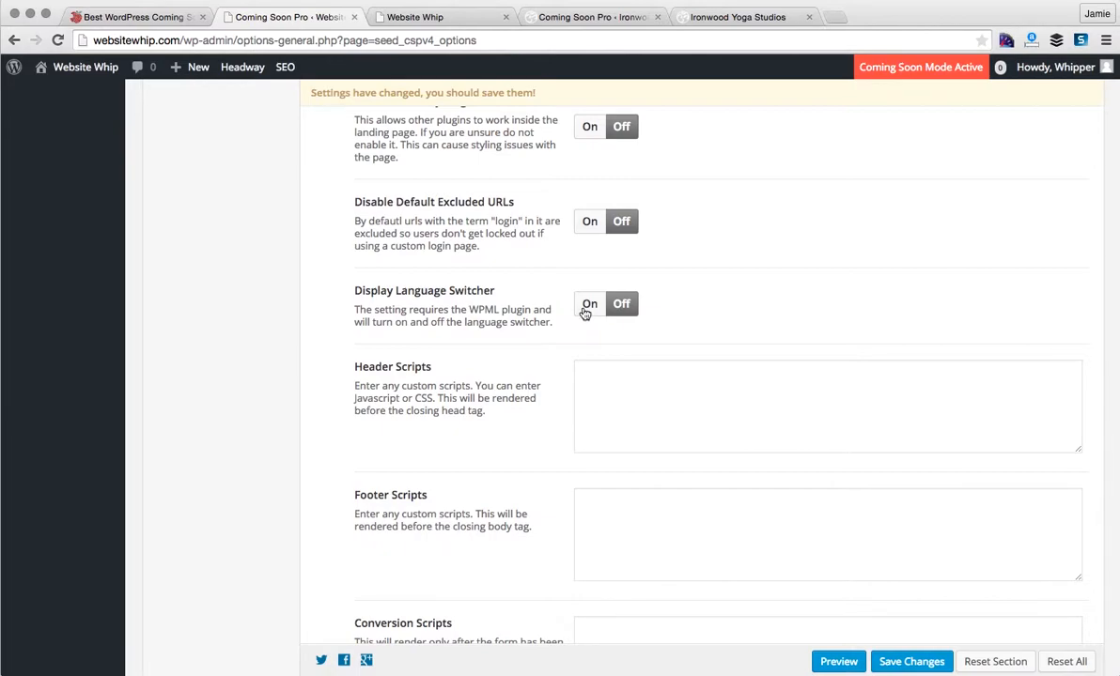
{"action": "scroll", "coordinate": [555, 412], "scroll_direction": "down", "scroll_amount": 5}
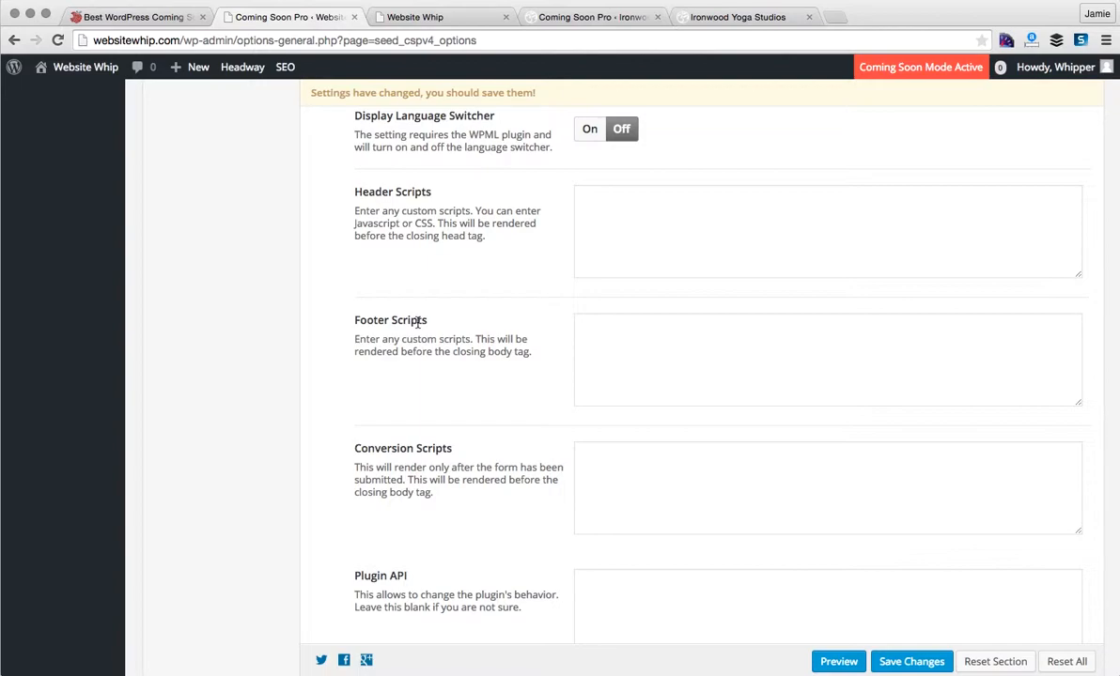
{"action": "scroll", "coordinate": [418, 322], "scroll_direction": "down", "scroll_amount": 2}
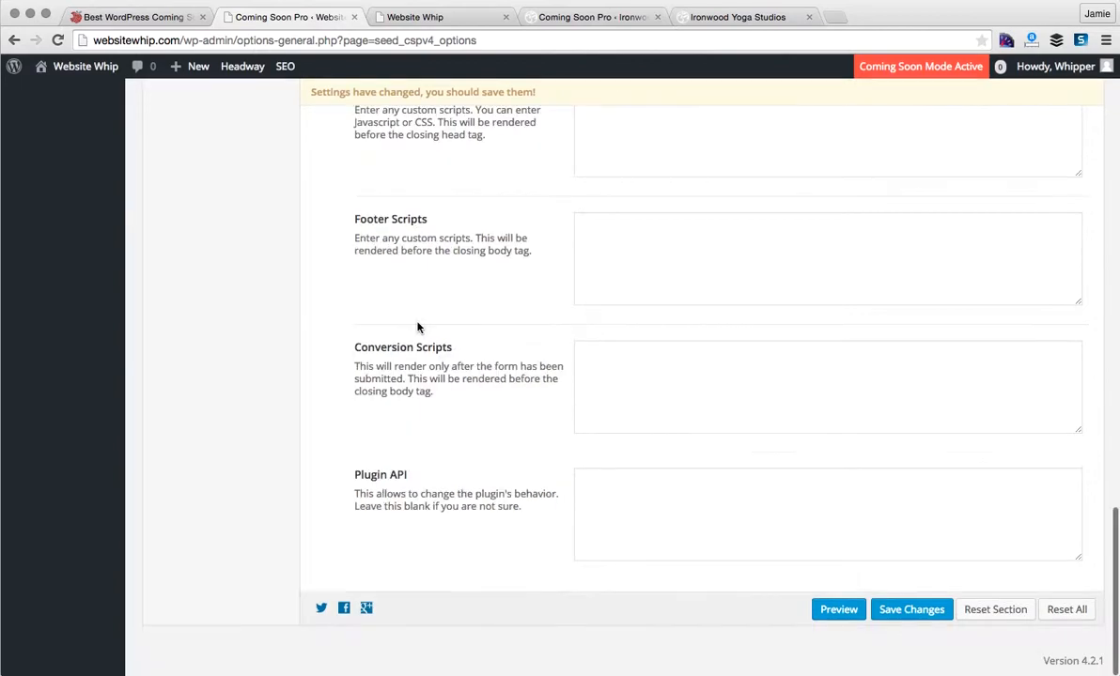
{"action": "left_click", "coordinate": [637, 516]}
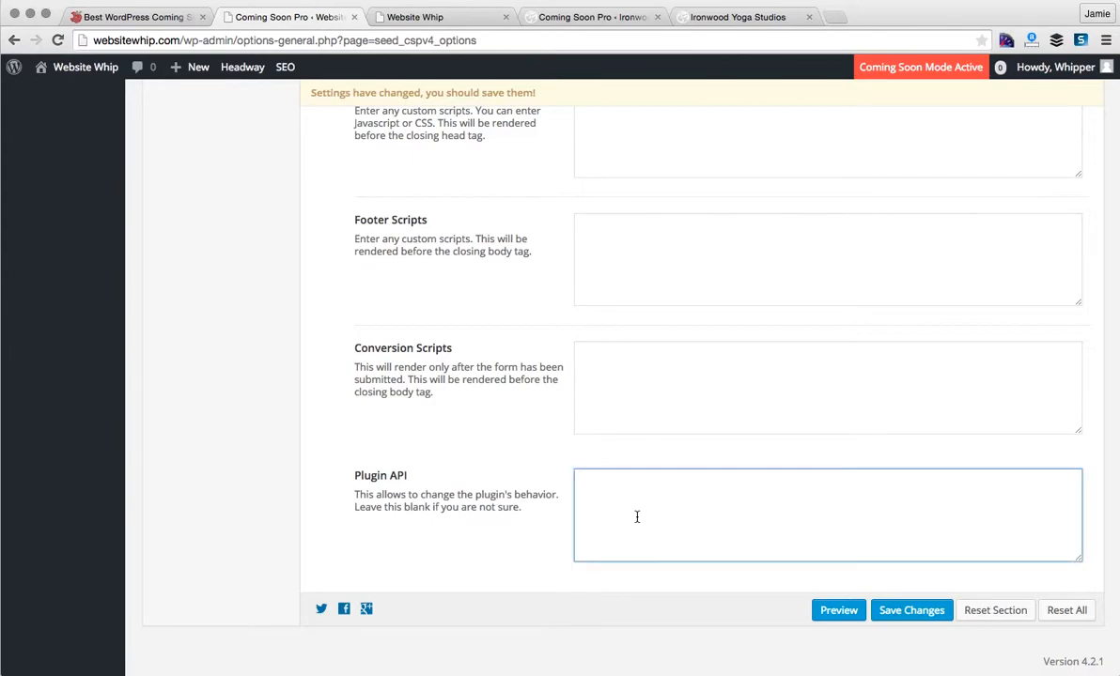
{"action": "scroll", "coordinate": [637, 518], "scroll_direction": "up", "scroll_amount": 15}
{"action": "scroll", "coordinate": [637, 523], "scroll_direction": "up", "scroll_amount": 1}
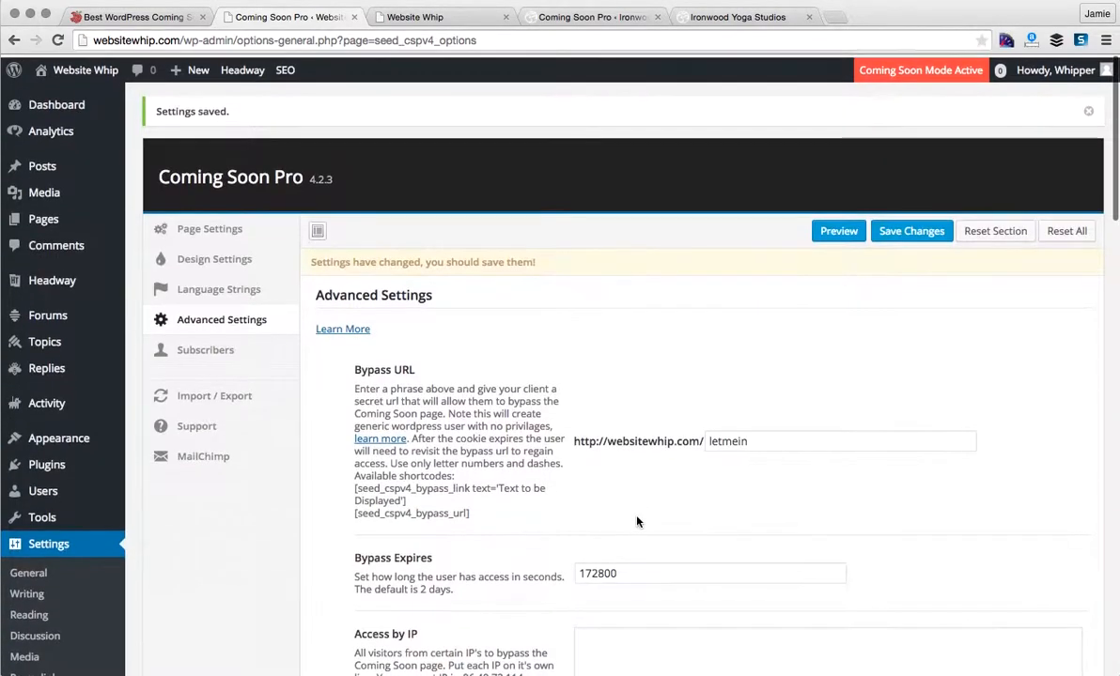
- Browse the Subscribers and Import / Export sections, then show the Support section
{"action": "scroll", "coordinate": [637, 523], "scroll_direction": "down", "scroll_amount": 1}
{"action": "left_click", "coordinate": [220, 329]}
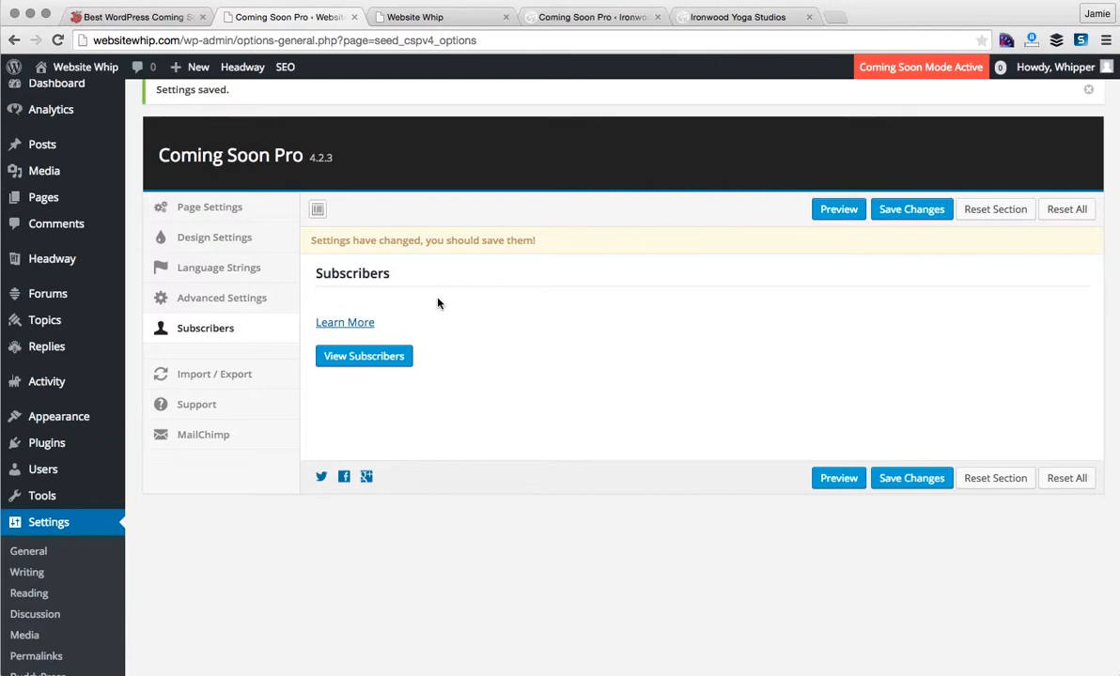
{"action": "left_click", "coordinate": [252, 379]}
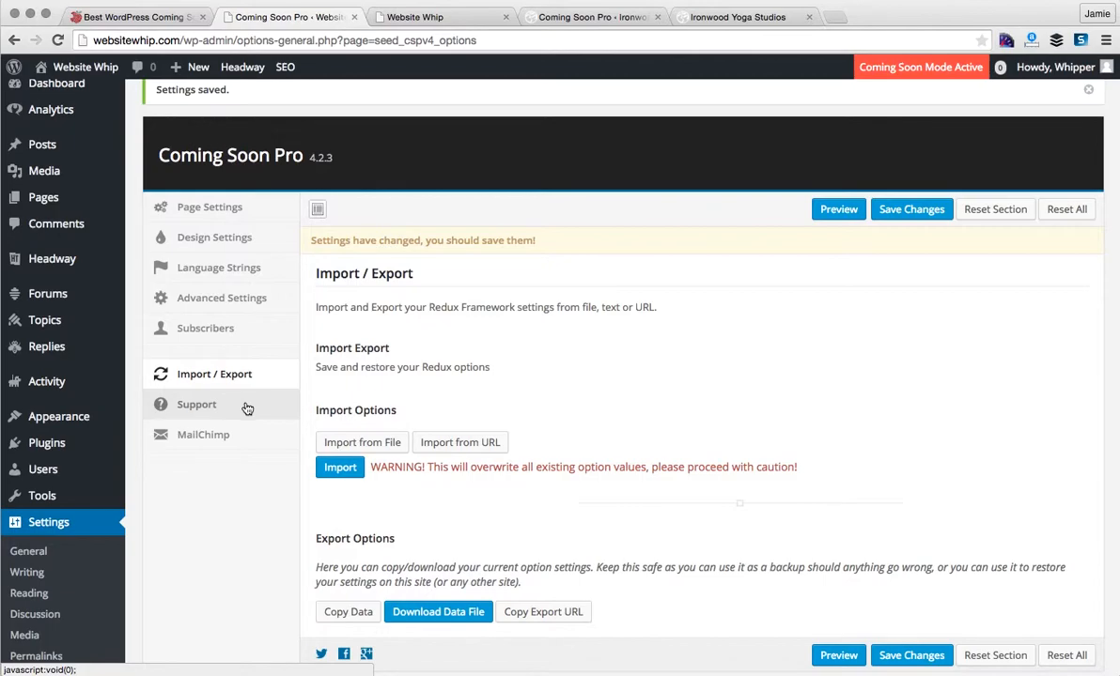
{"action": "left_click", "coordinate": [246, 406]}
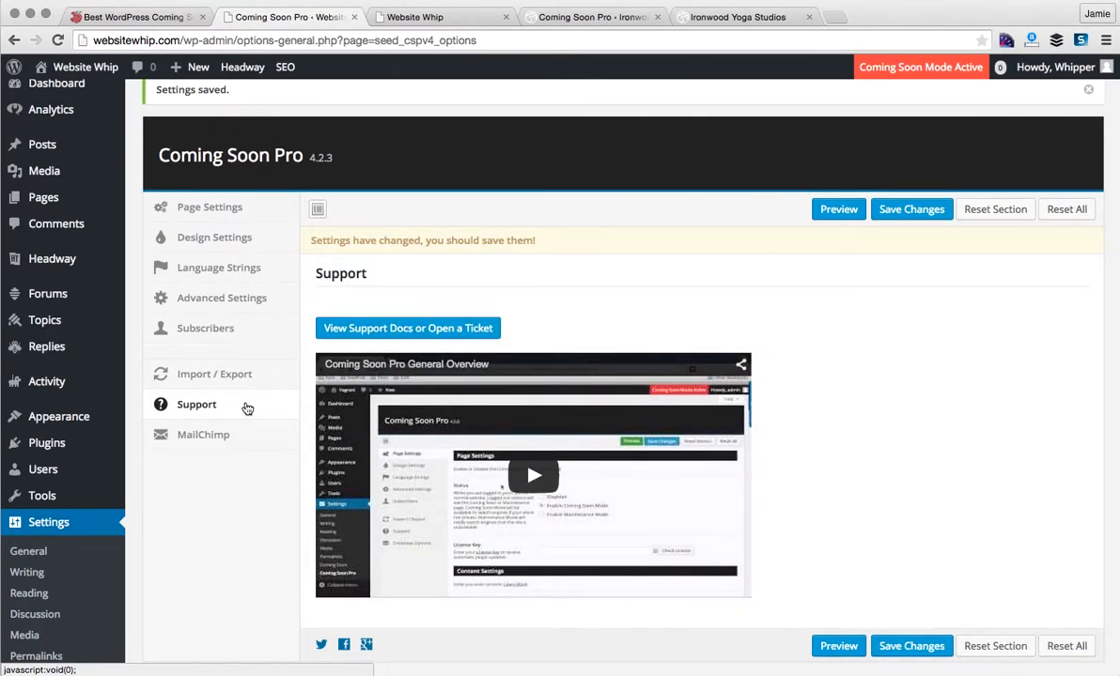
- Open MailChimp settings with list Website Whip Interest, glance at both previews, and return
{"action": "left_click", "coordinate": [240, 435]}
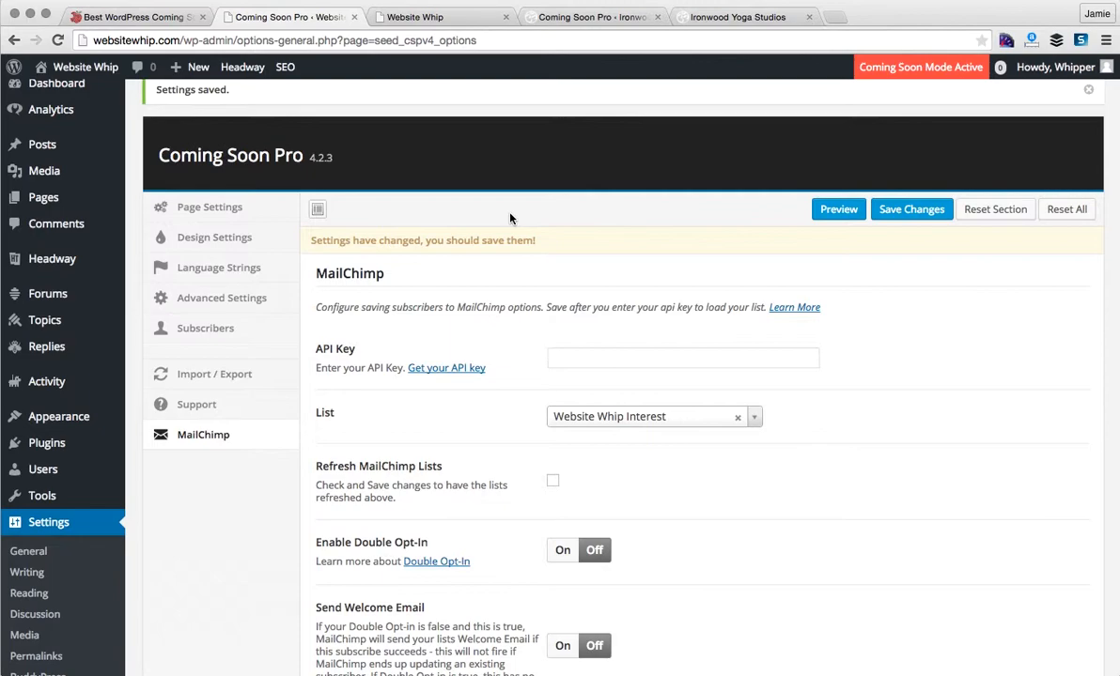
{"action": "left_click", "coordinate": [443, 17]}
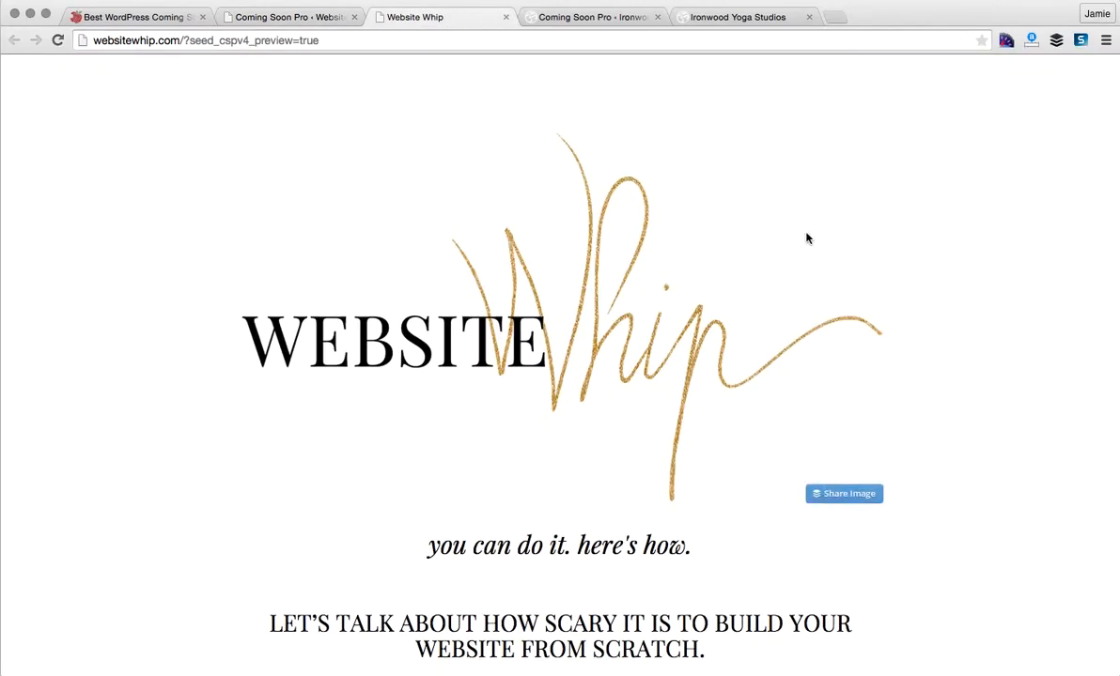
{"action": "scroll", "coordinate": [805, 238], "scroll_direction": "down", "scroll_amount": 5}
{"action": "left_click", "coordinate": [767, 17]}
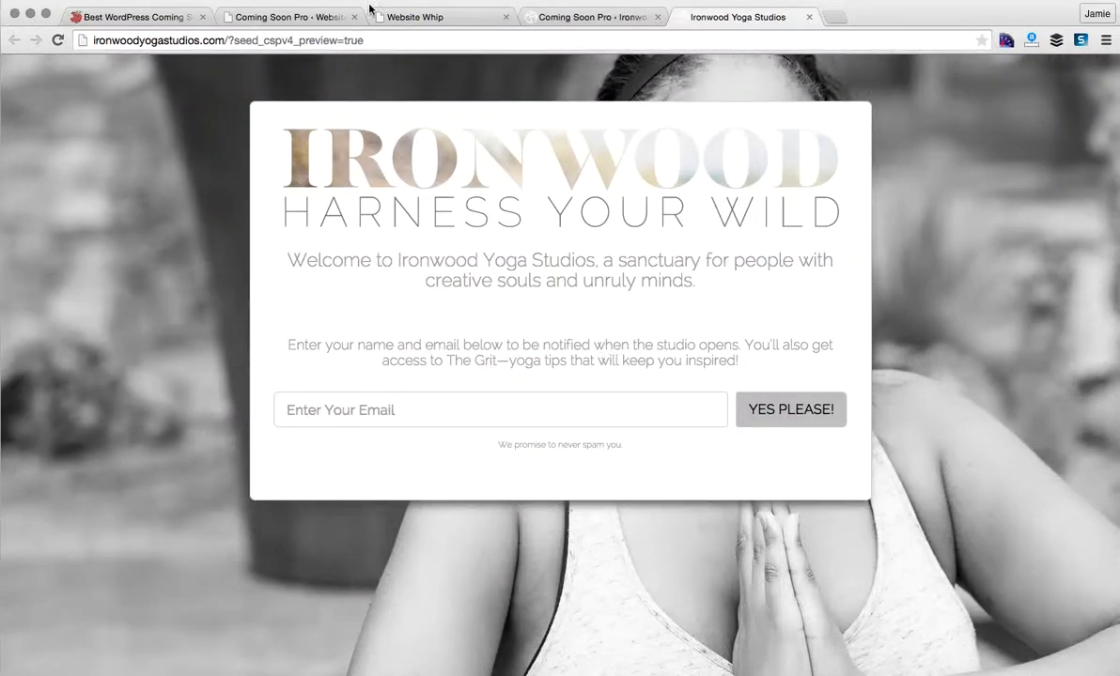
{"action": "left_click", "coordinate": [325, 19]}
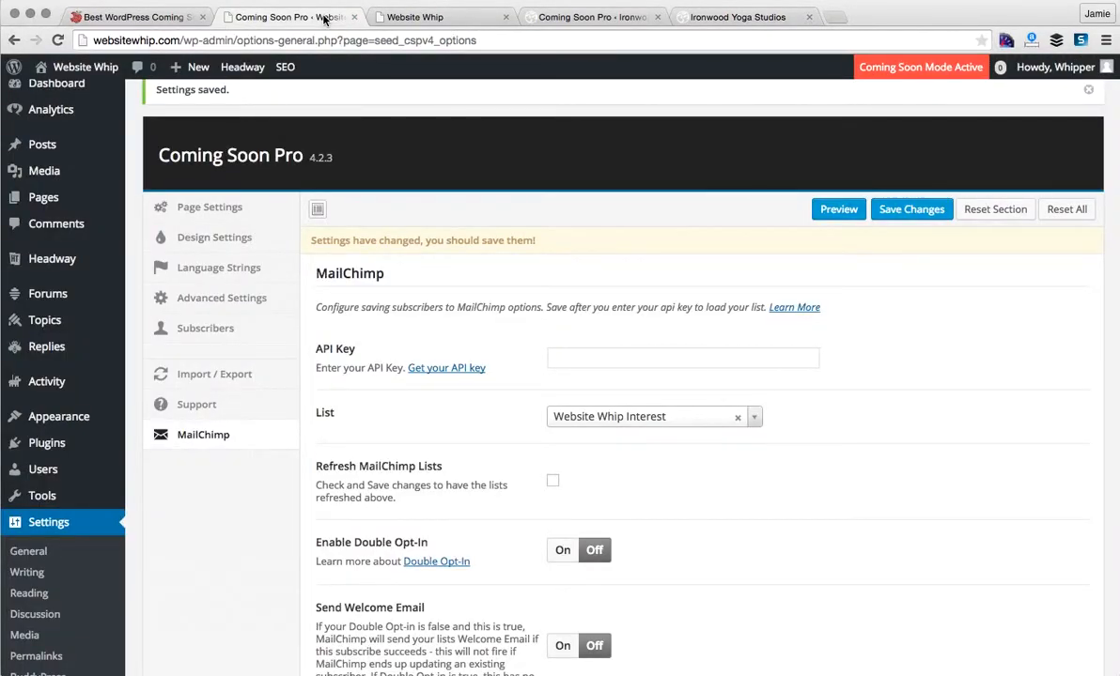